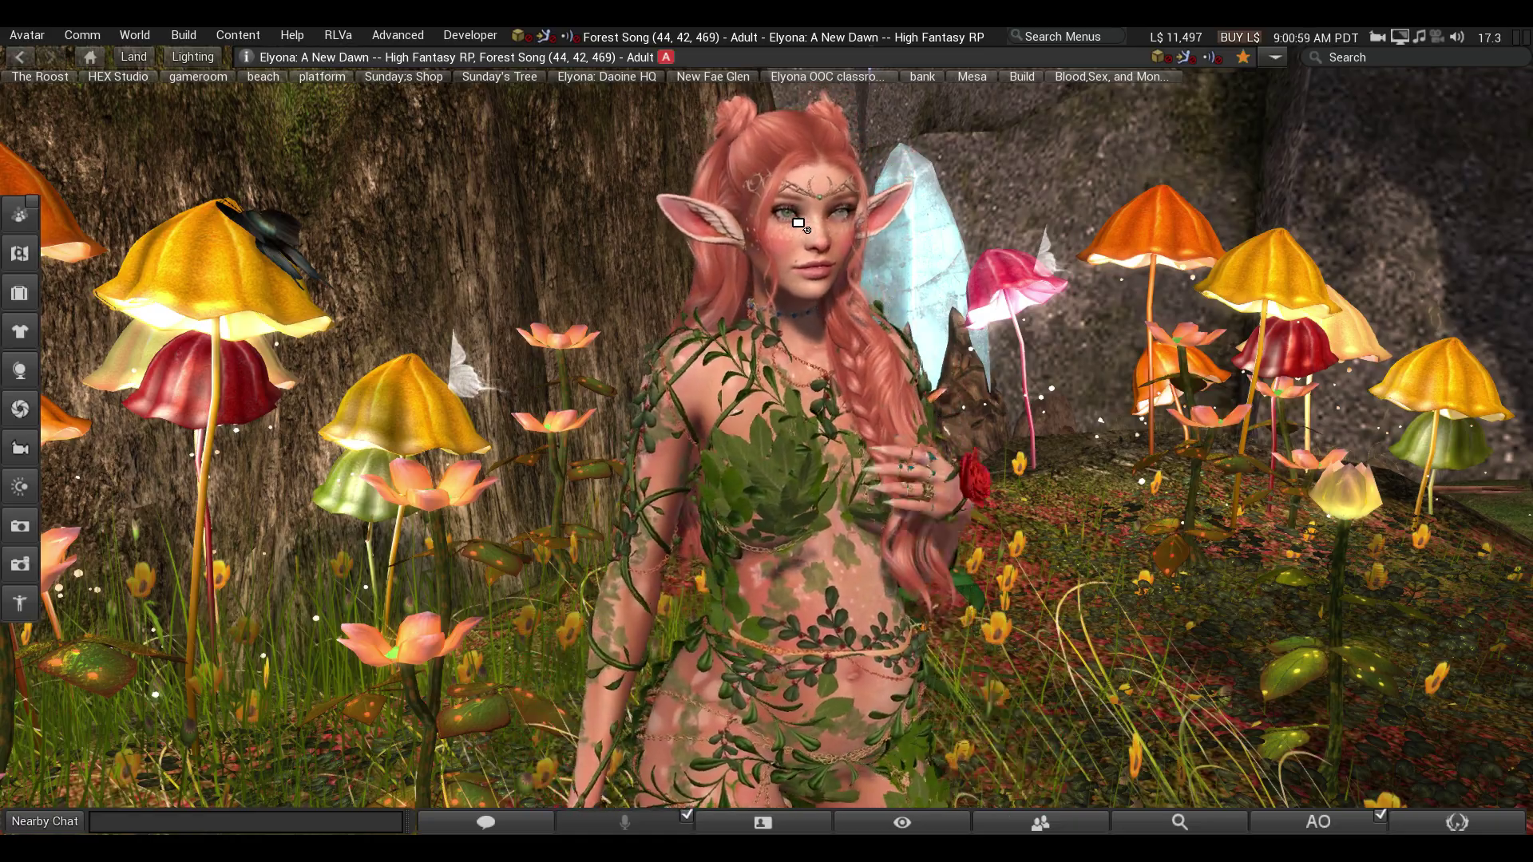
Step: Open the forehead circlet for editing and examine its texture and general properties
{"action": "left_click_drag", "start_coordinate": [816, 219], "coordinate": [747, 483], "text": "alt"}
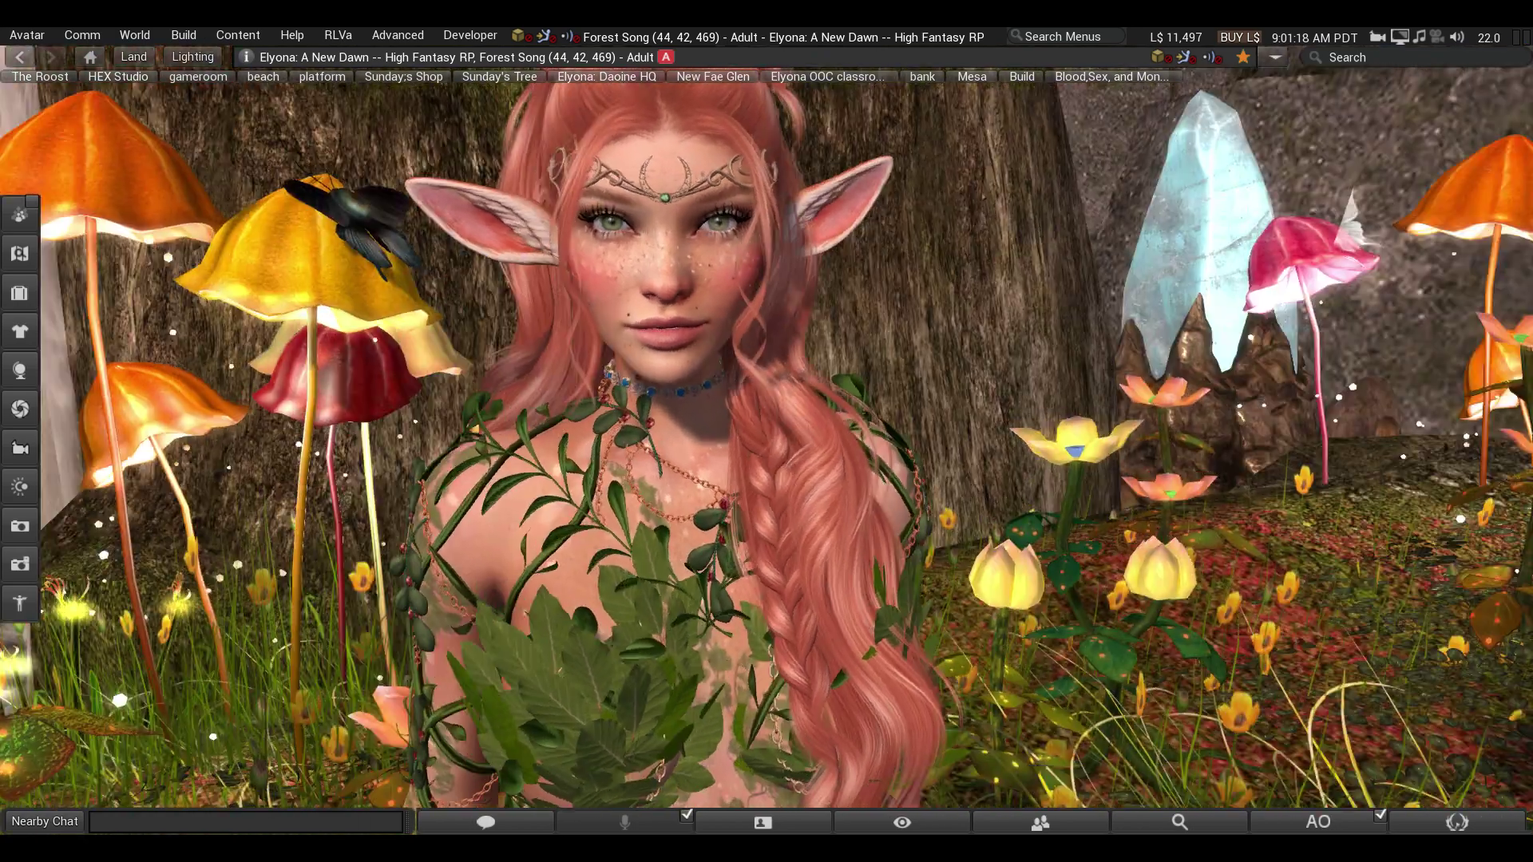
{"action": "left_click_drag", "start_coordinate": [723, 431], "coordinate": [766, 440], "text": "ctrl+alt"}
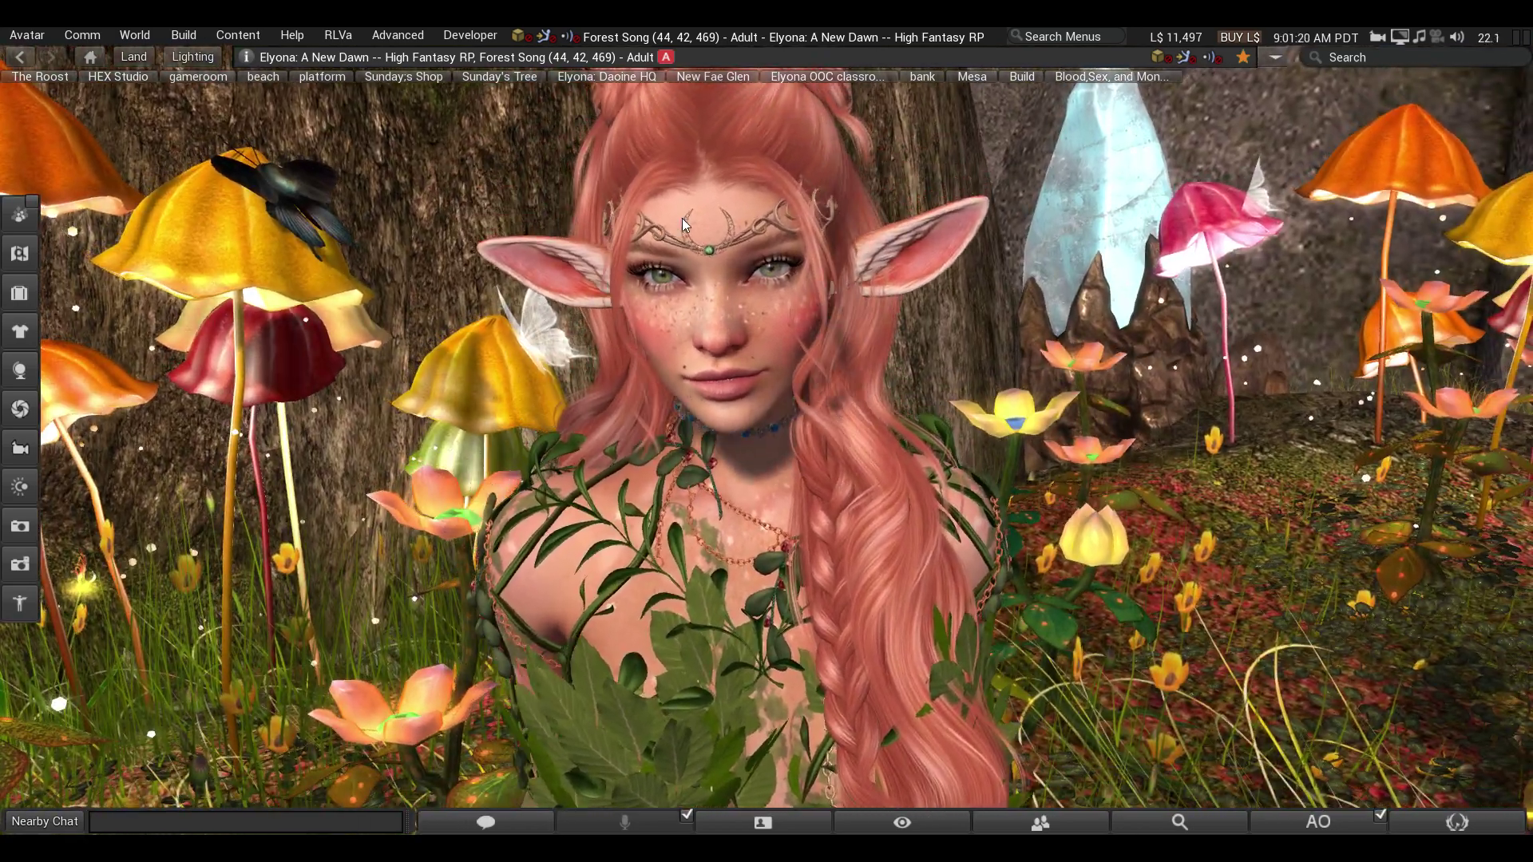
{"action": "right_click", "coordinate": [701, 275]}
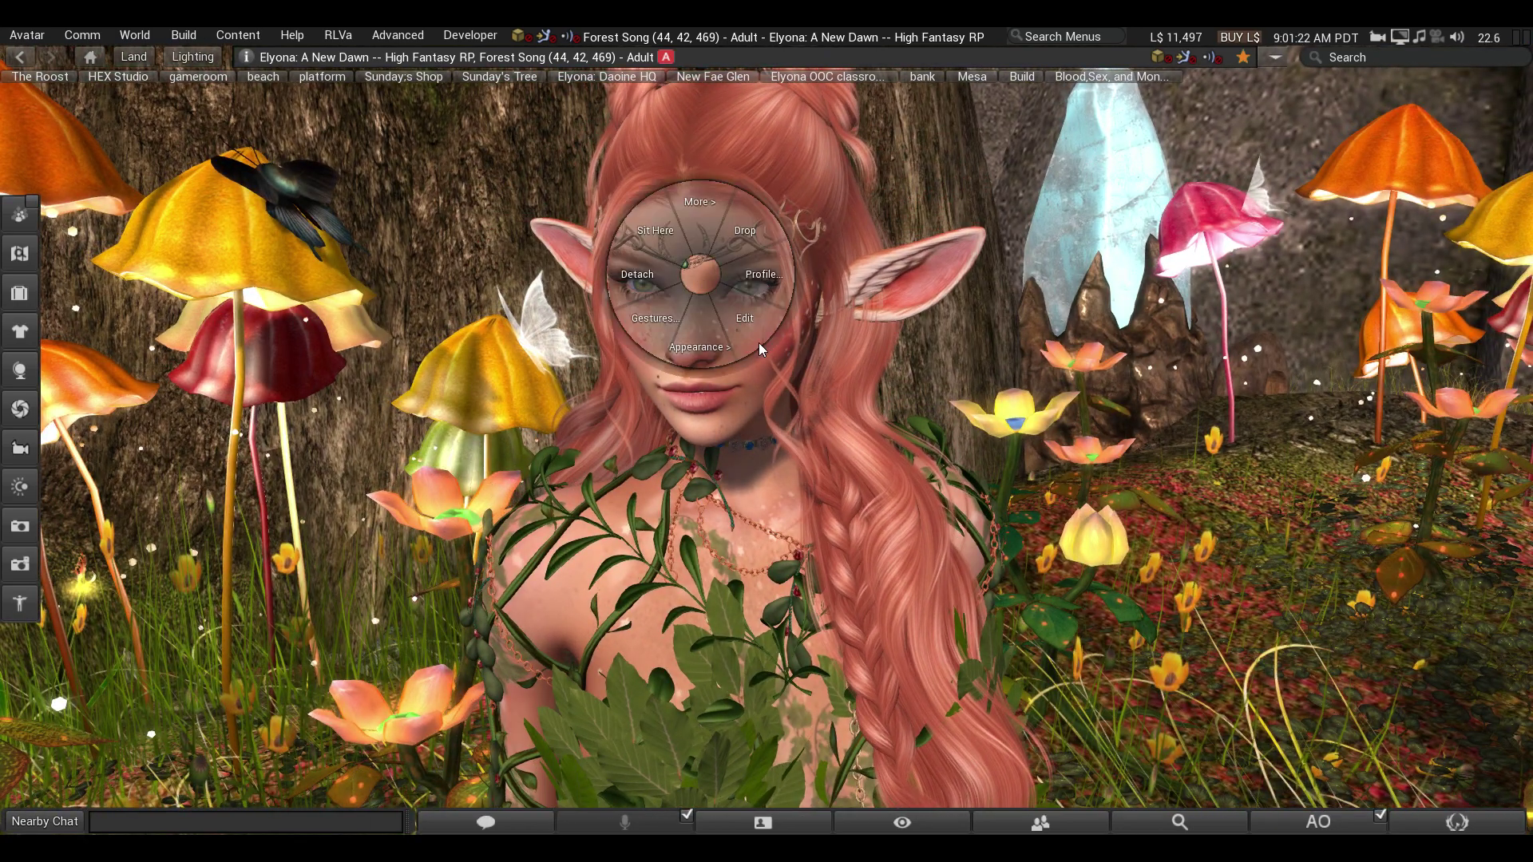
{"action": "left_click", "coordinate": [699, 289]}
{"action": "left_click", "coordinate": [701, 275]}
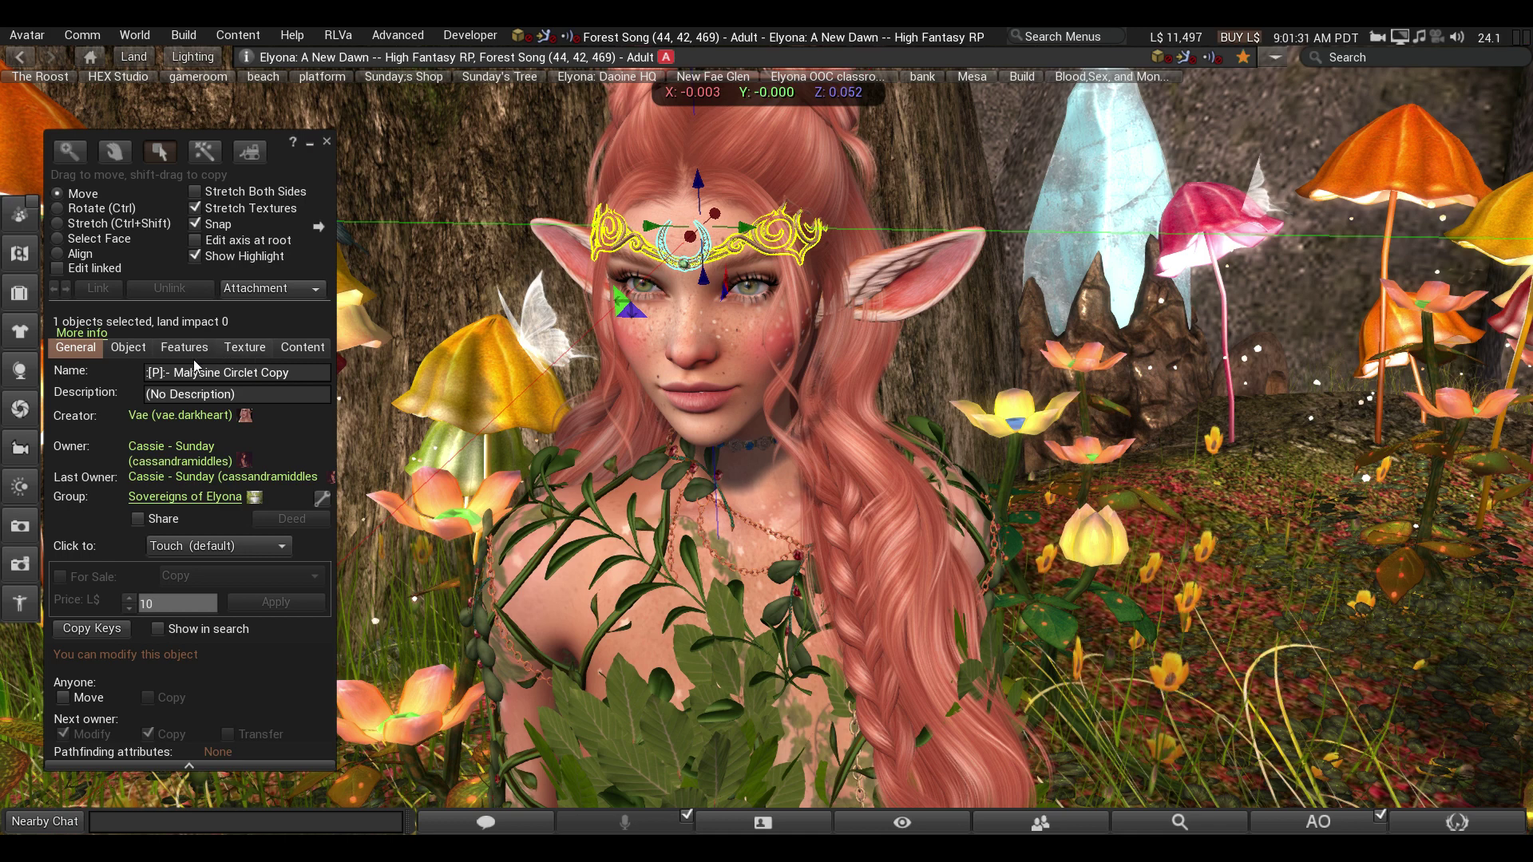
{"action": "left_click", "coordinate": [242, 347]}
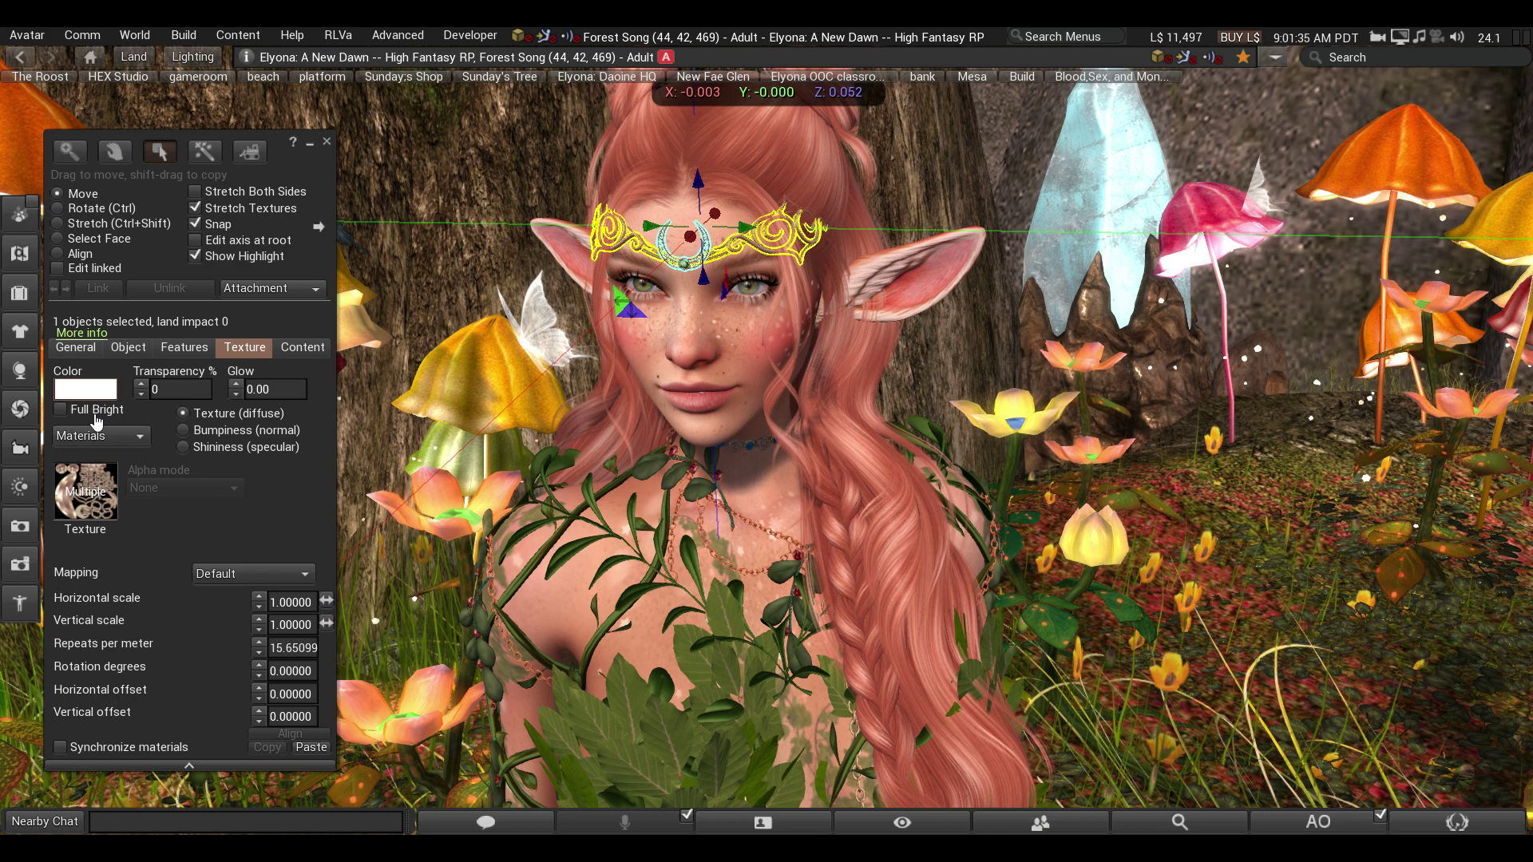
{"action": "left_click", "coordinate": [74, 348]}
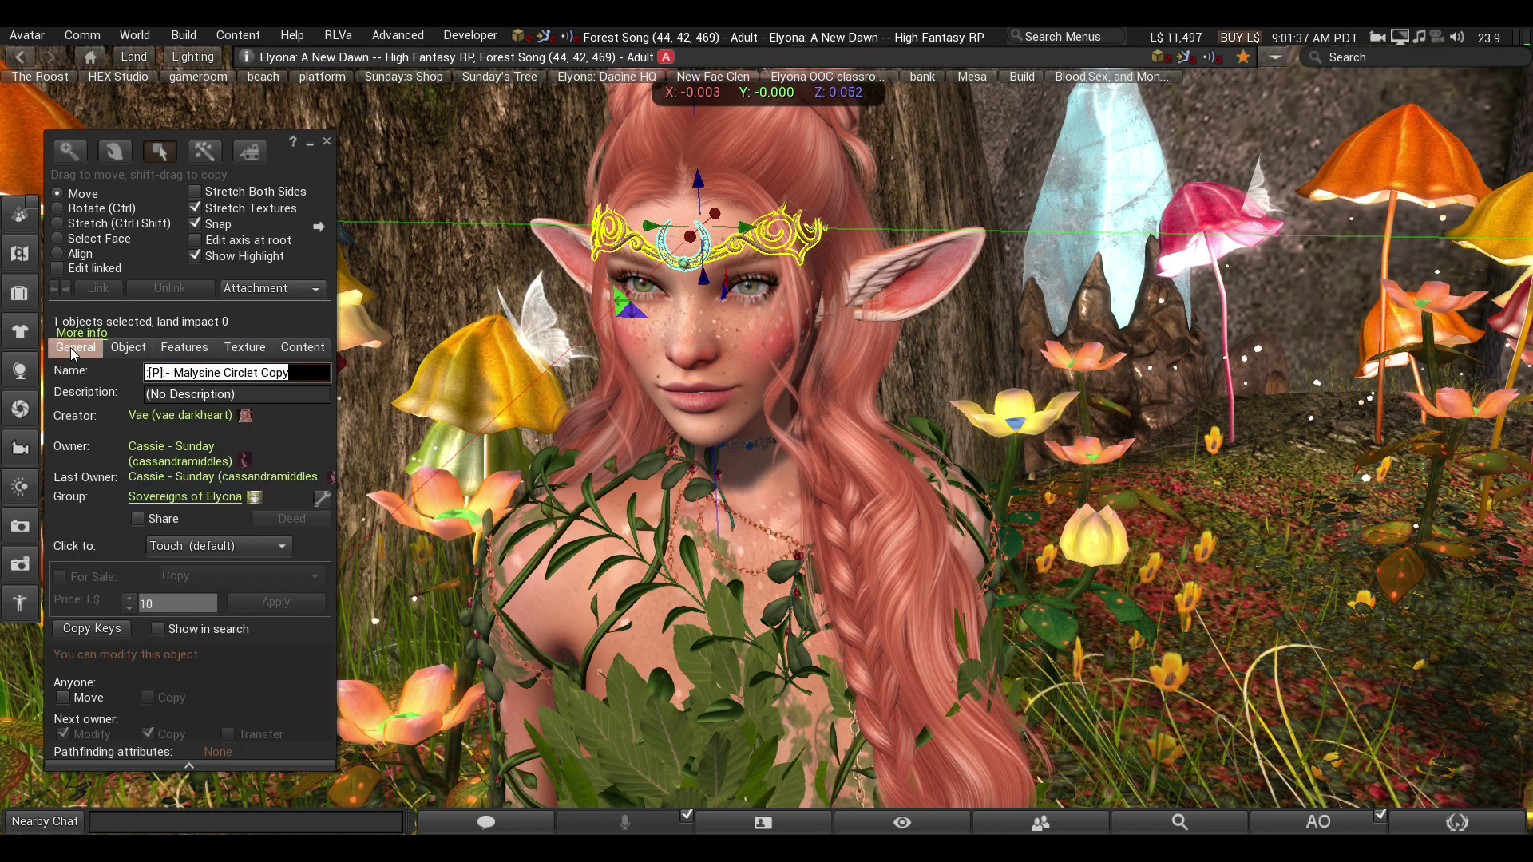
Step: Look through the circlet's context options, including Edit and the additional options that contain Touch
{"action": "right_click", "coordinate": [730, 243]}
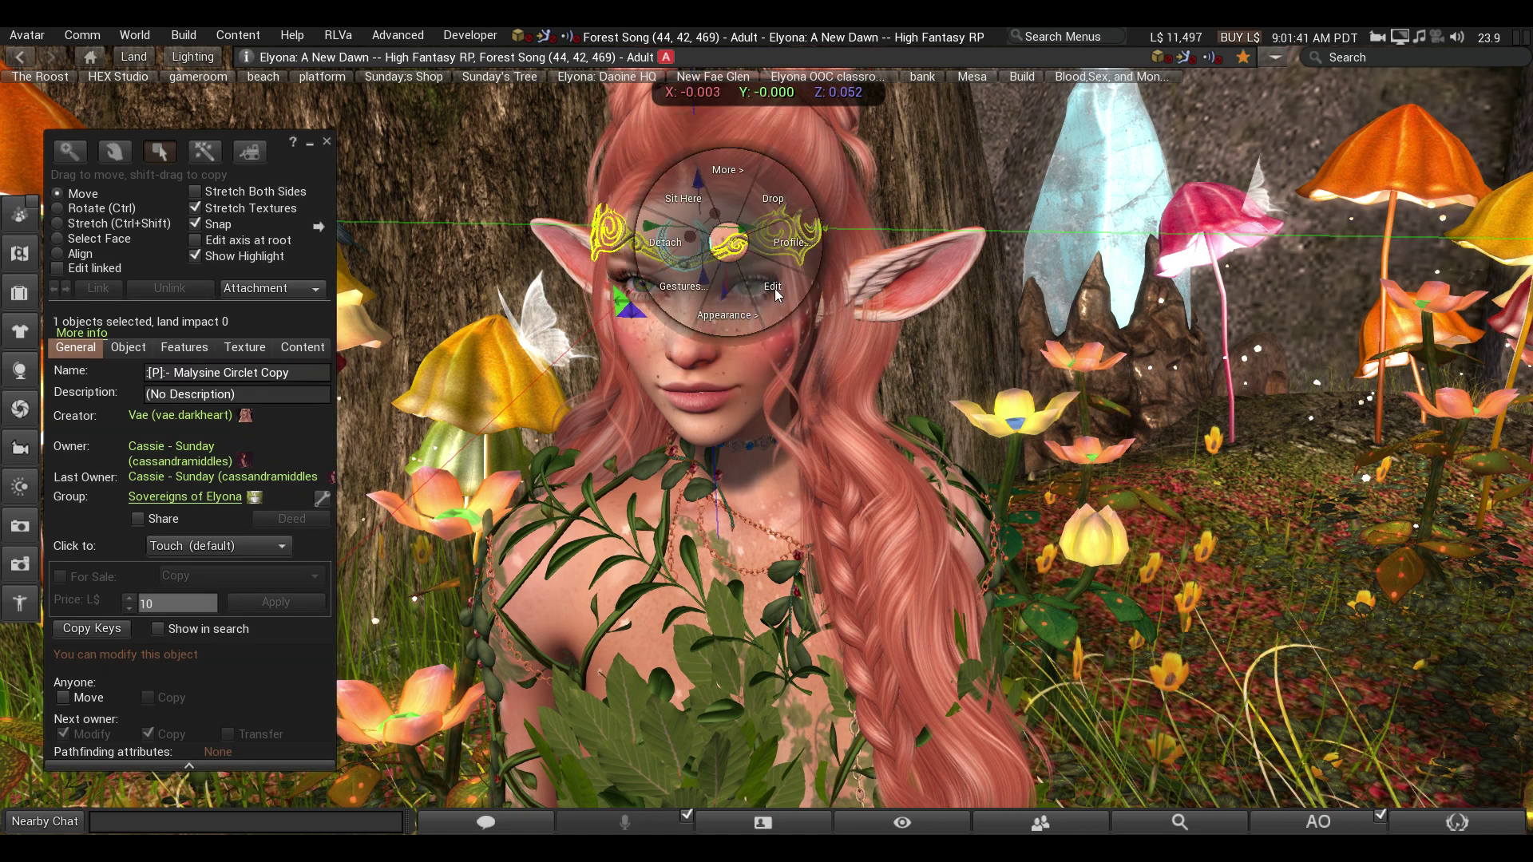
{"action": "left_click", "coordinate": [775, 287]}
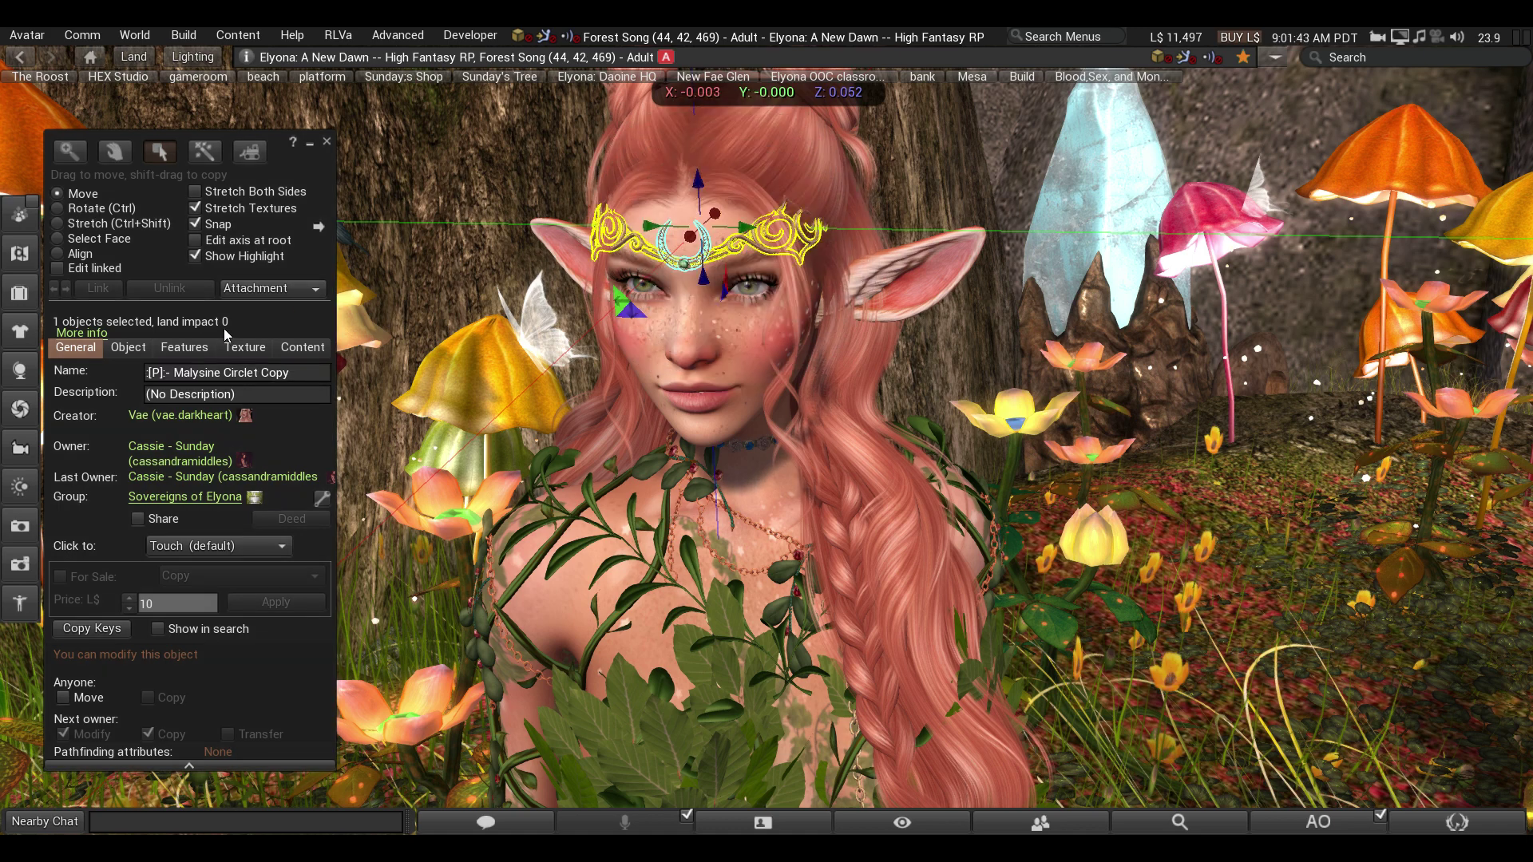
{"action": "right_click", "coordinate": [729, 248]}
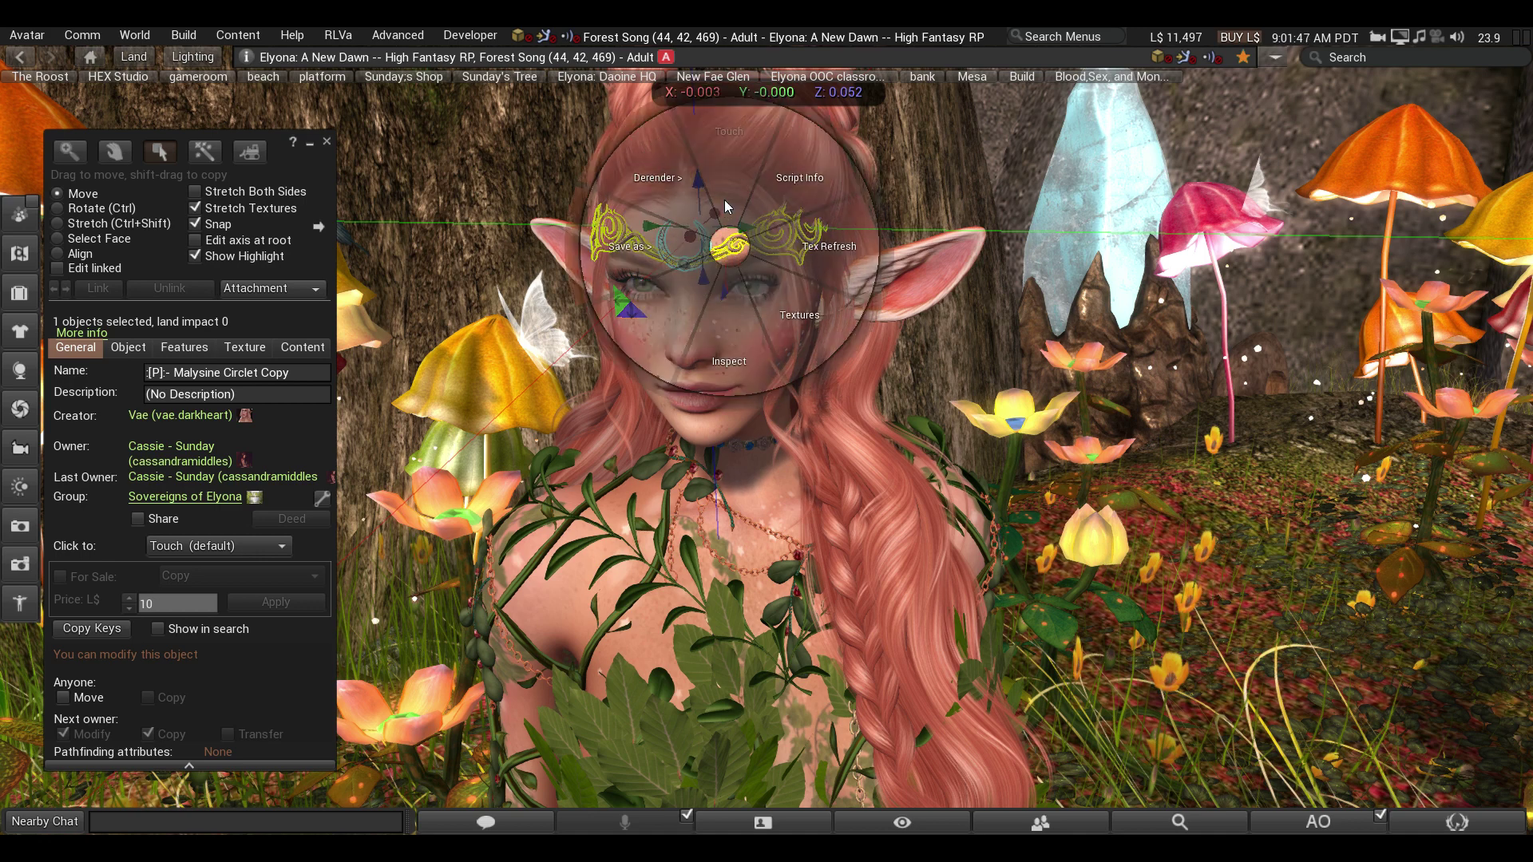
{"action": "left_click", "coordinate": [724, 199]}
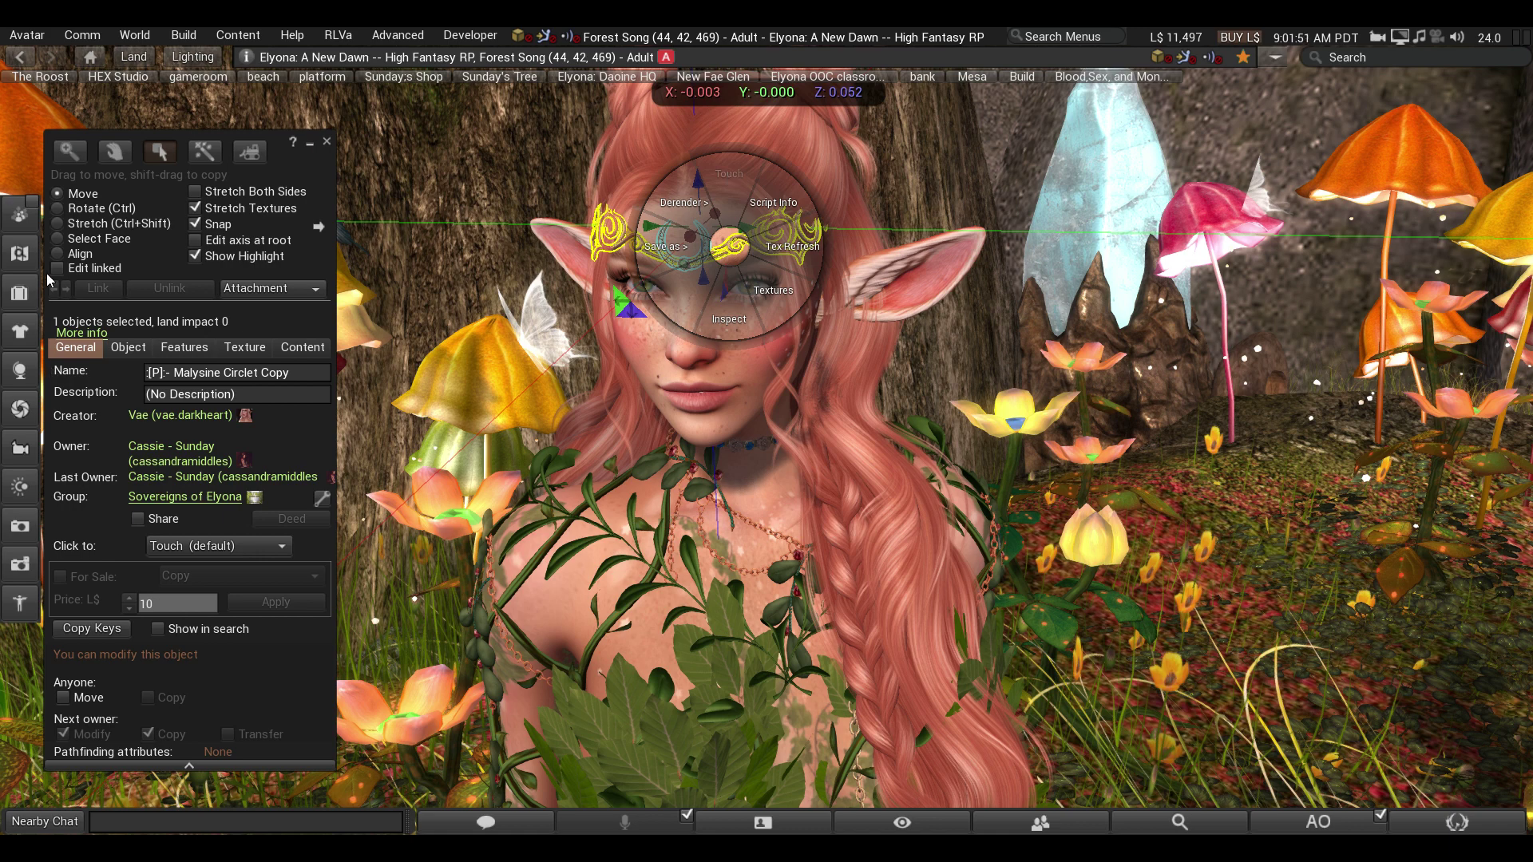
Step: Try out stretch mode on the whole circlet and its individual linked parts, ending in move mode with linked editing off
{"action": "left_click", "coordinate": [60, 228]}
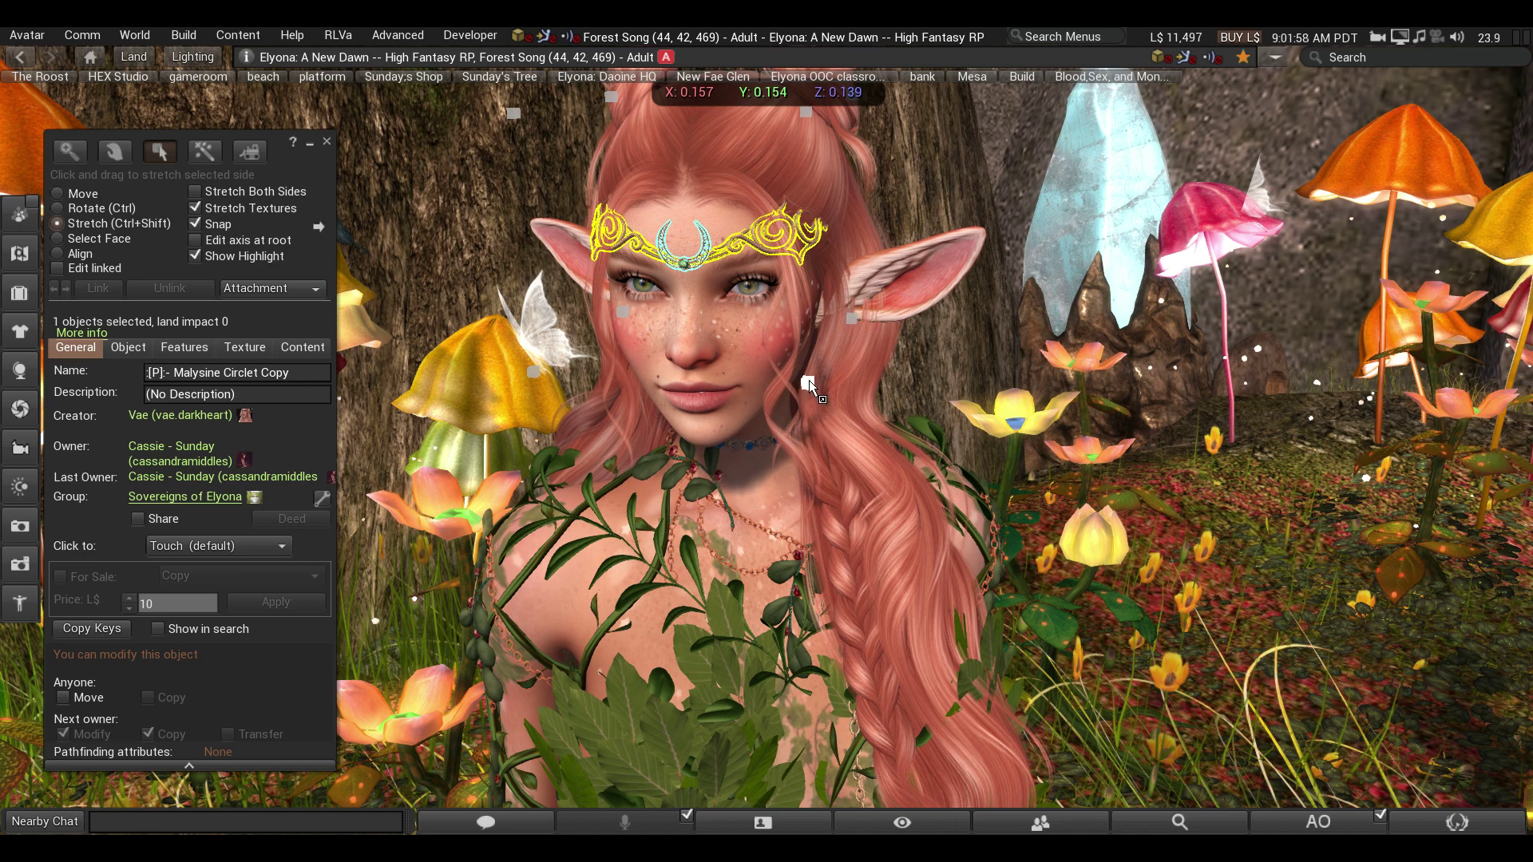
{"action": "mouse_move", "coordinate": [808, 380]}
{"action": "left_mouse_down"}
{"action": "mouse_move", "coordinate": [831, 414]}
{"action": "mouse_move", "coordinate": [814, 383]}
{"action": "left_mouse_up"}
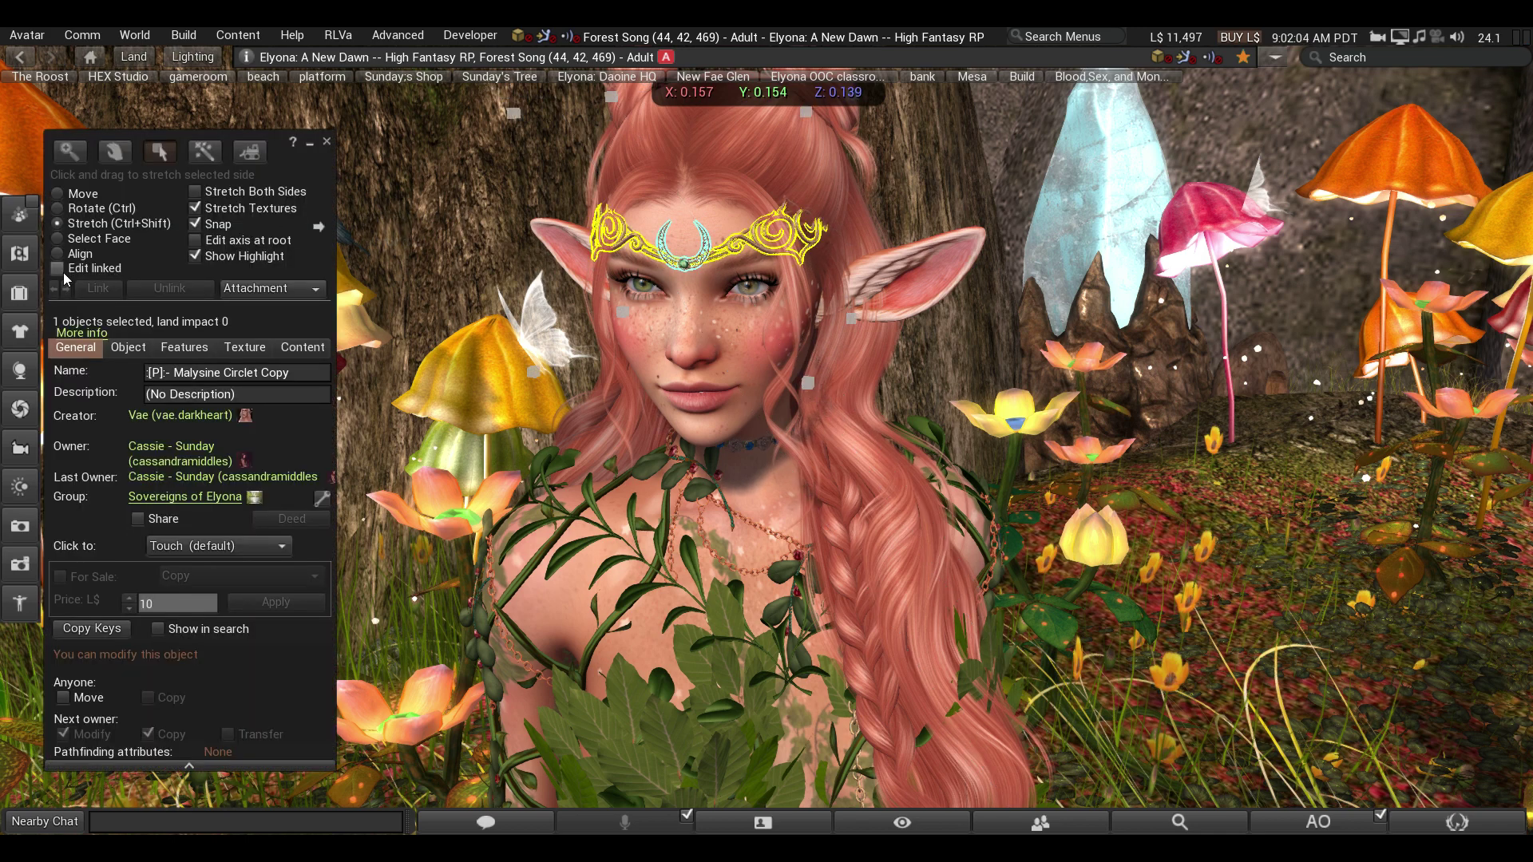
{"action": "left_click", "coordinate": [60, 270]}
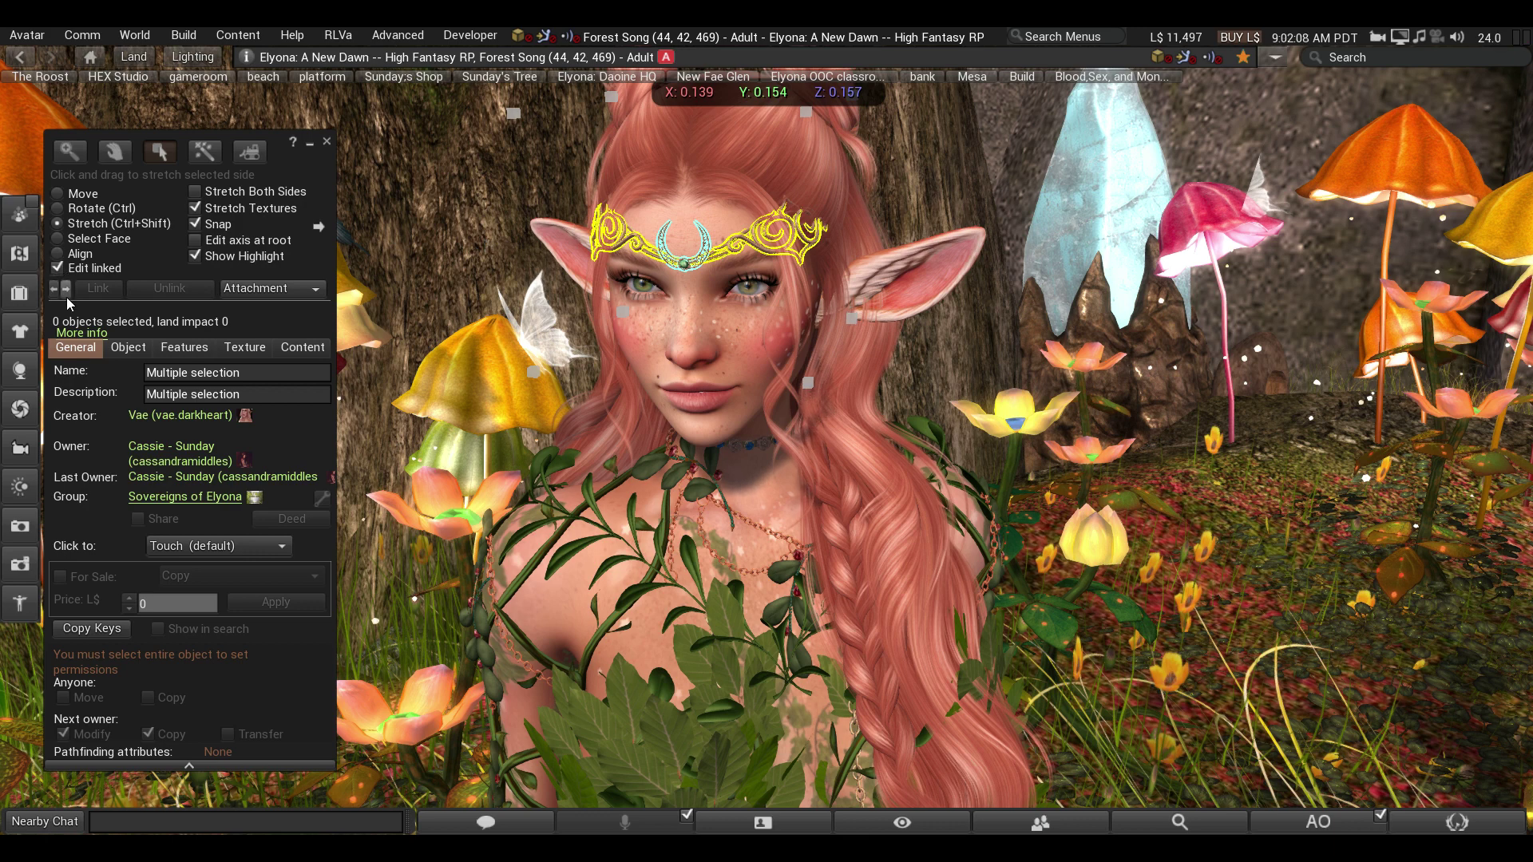
{"action": "left_click", "coordinate": [67, 290]}
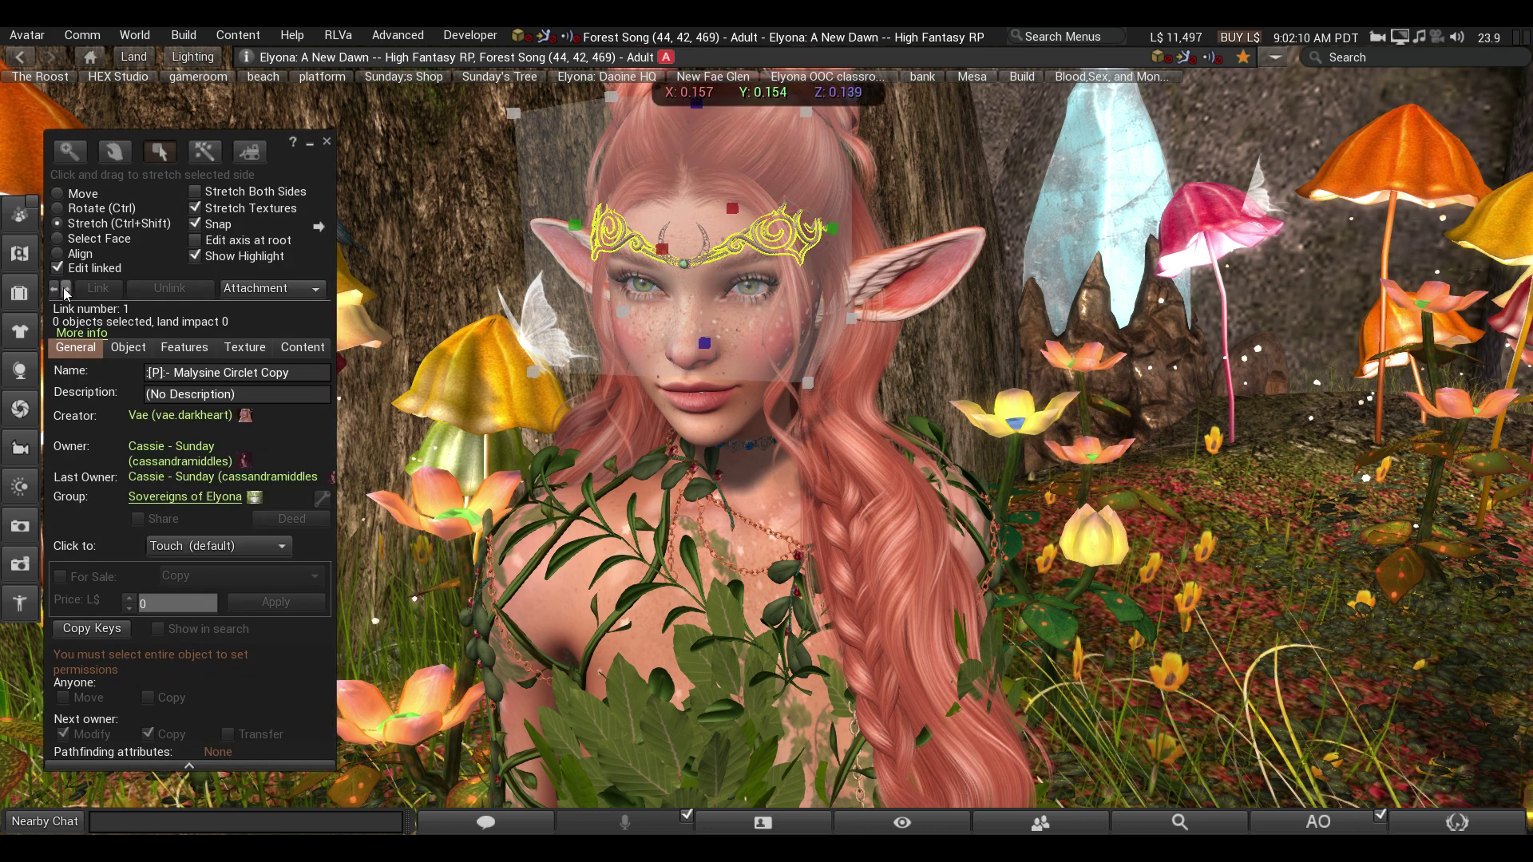
{"action": "left_click", "coordinate": [67, 291]}
{"action": "left_click", "coordinate": [67, 290]}
{"action": "left_click", "coordinate": [66, 290]}
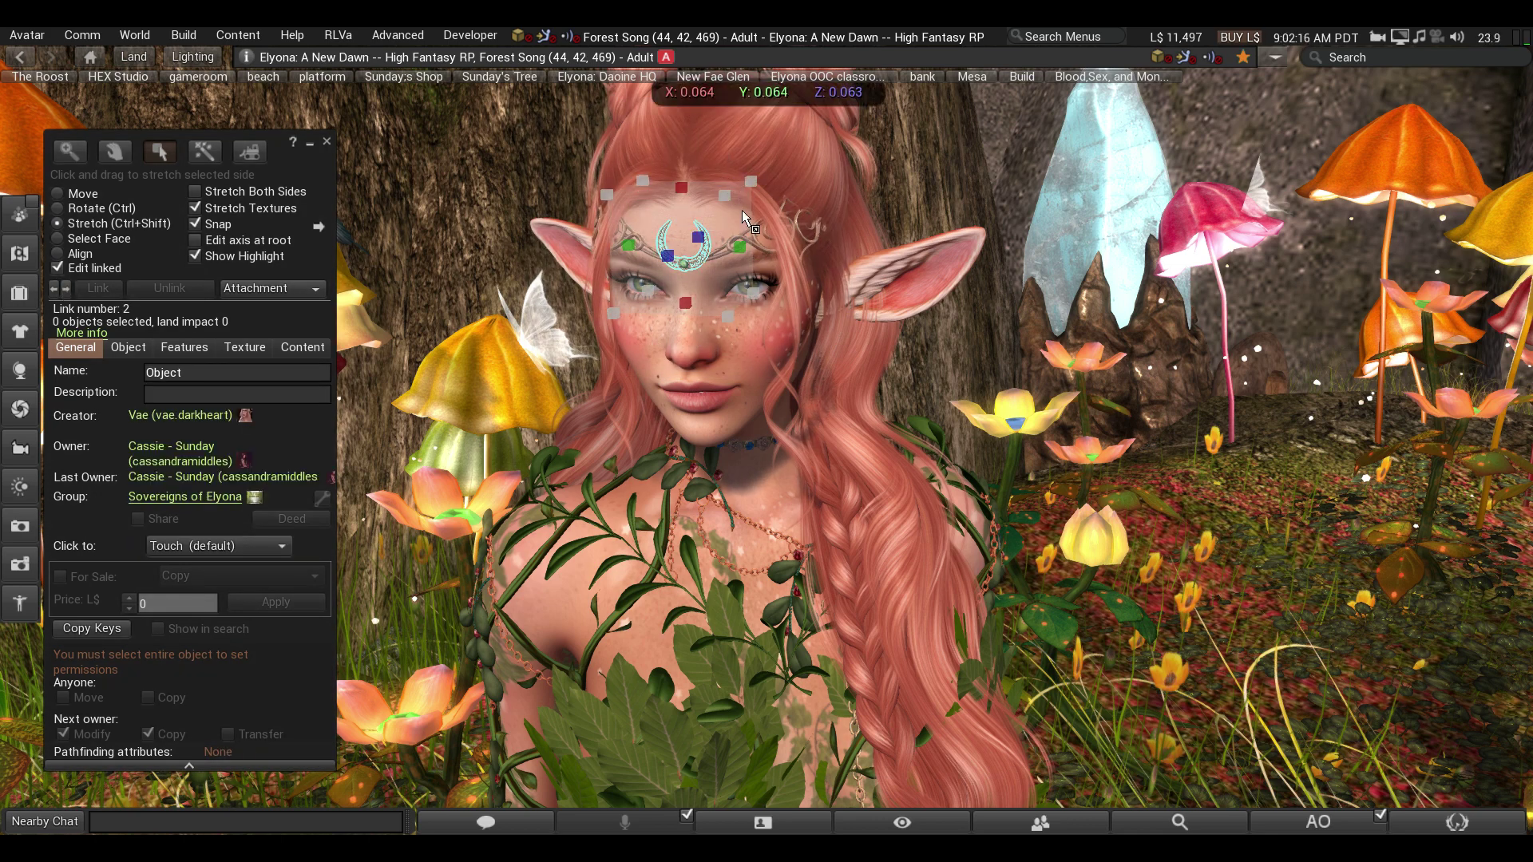
{"action": "left_click_drag", "start_coordinate": [744, 254], "coordinate": [742, 252]}
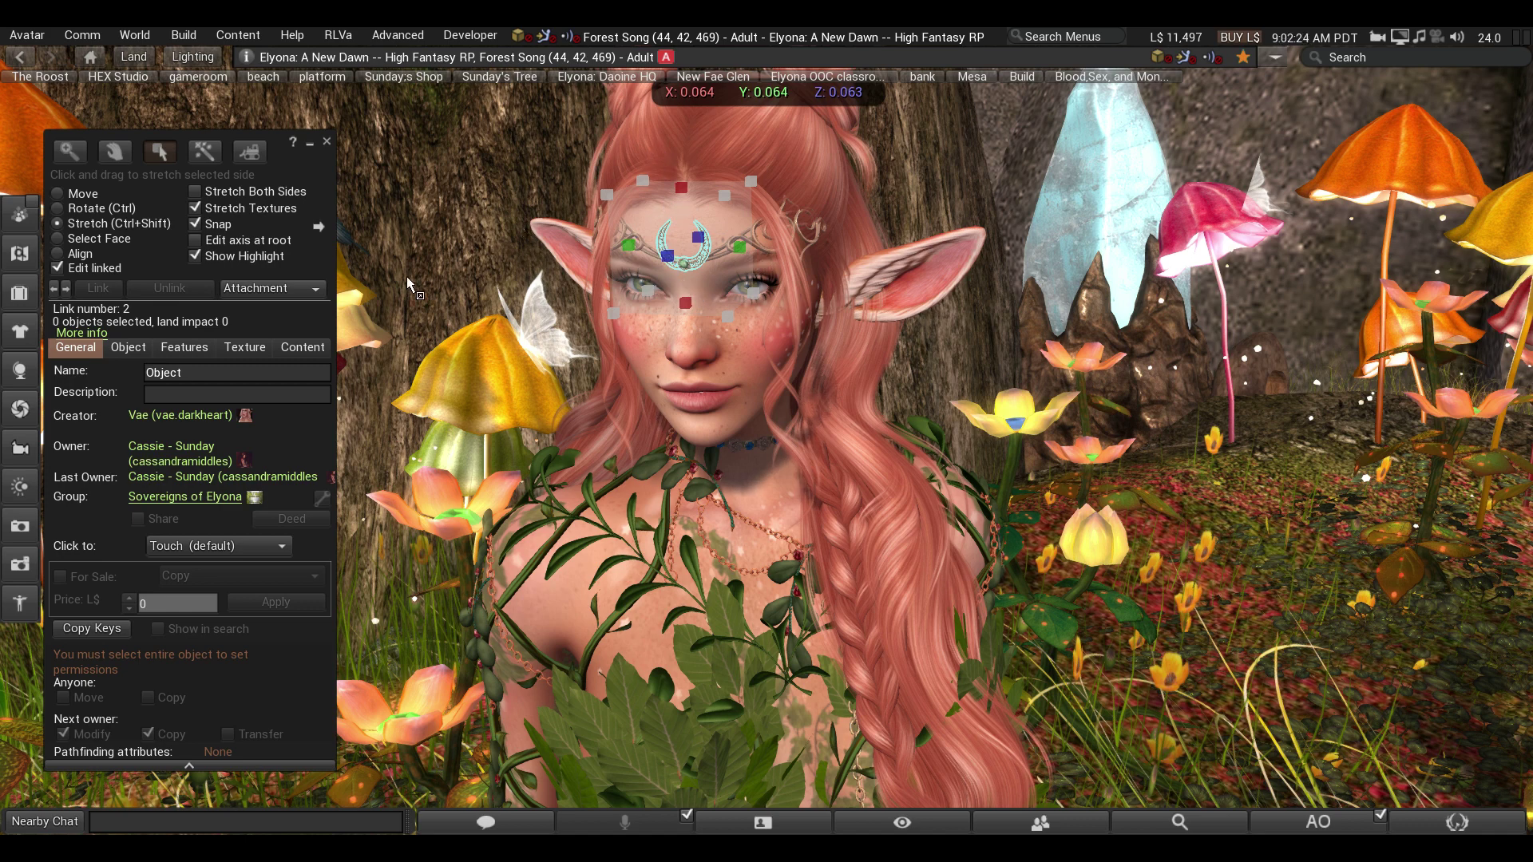
{"action": "left_click", "coordinate": [70, 194]}
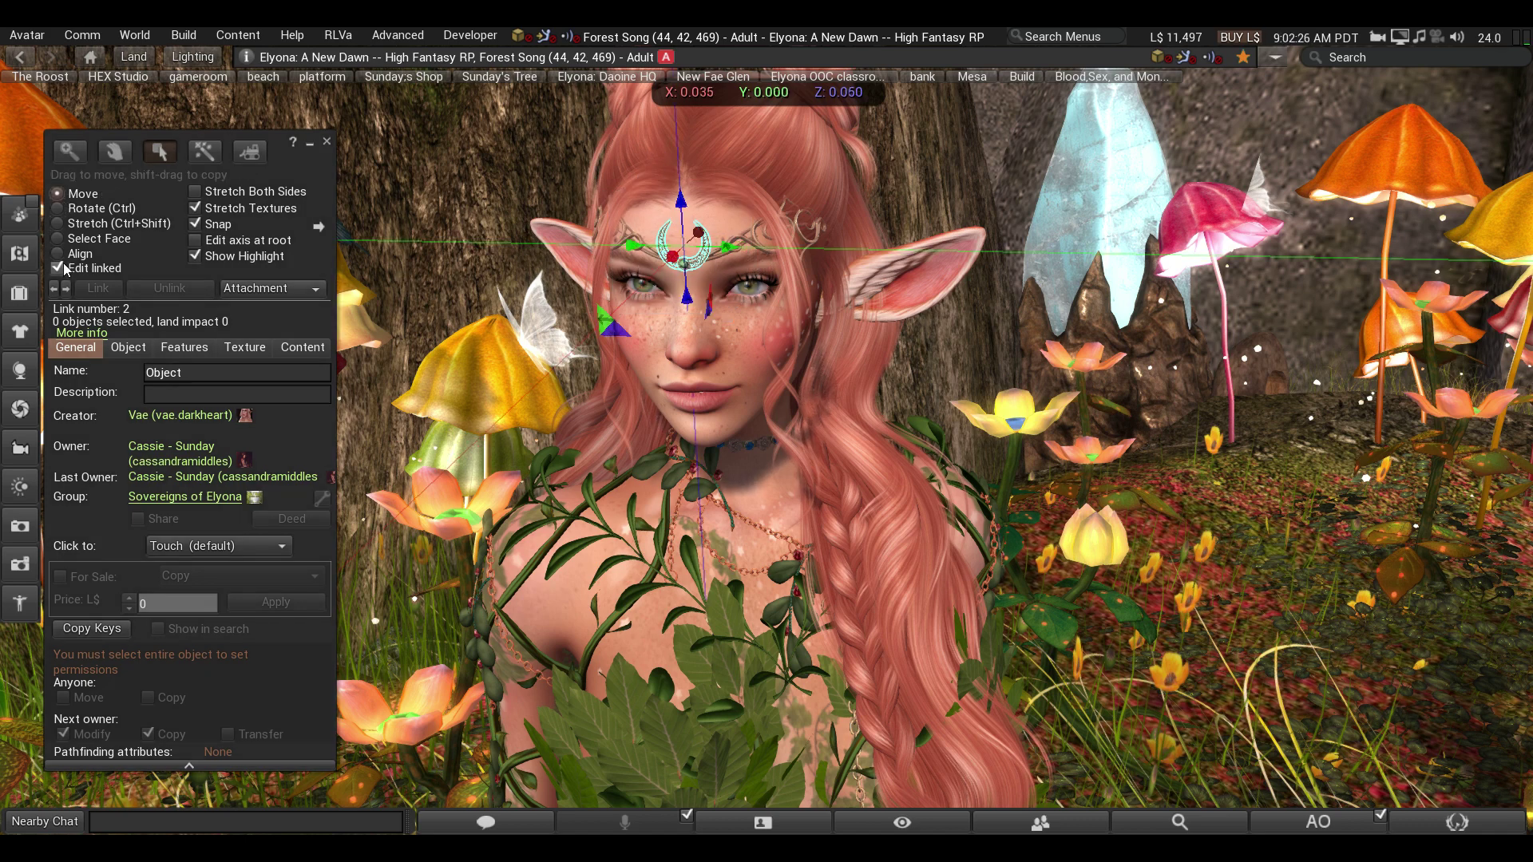
{"action": "left_click", "coordinate": [64, 269]}
Step: Show the inventory with the received items collapsed, and detach the DOUX - Silent Hairstyle from the avatar
{"action": "left_click", "coordinate": [20, 292]}
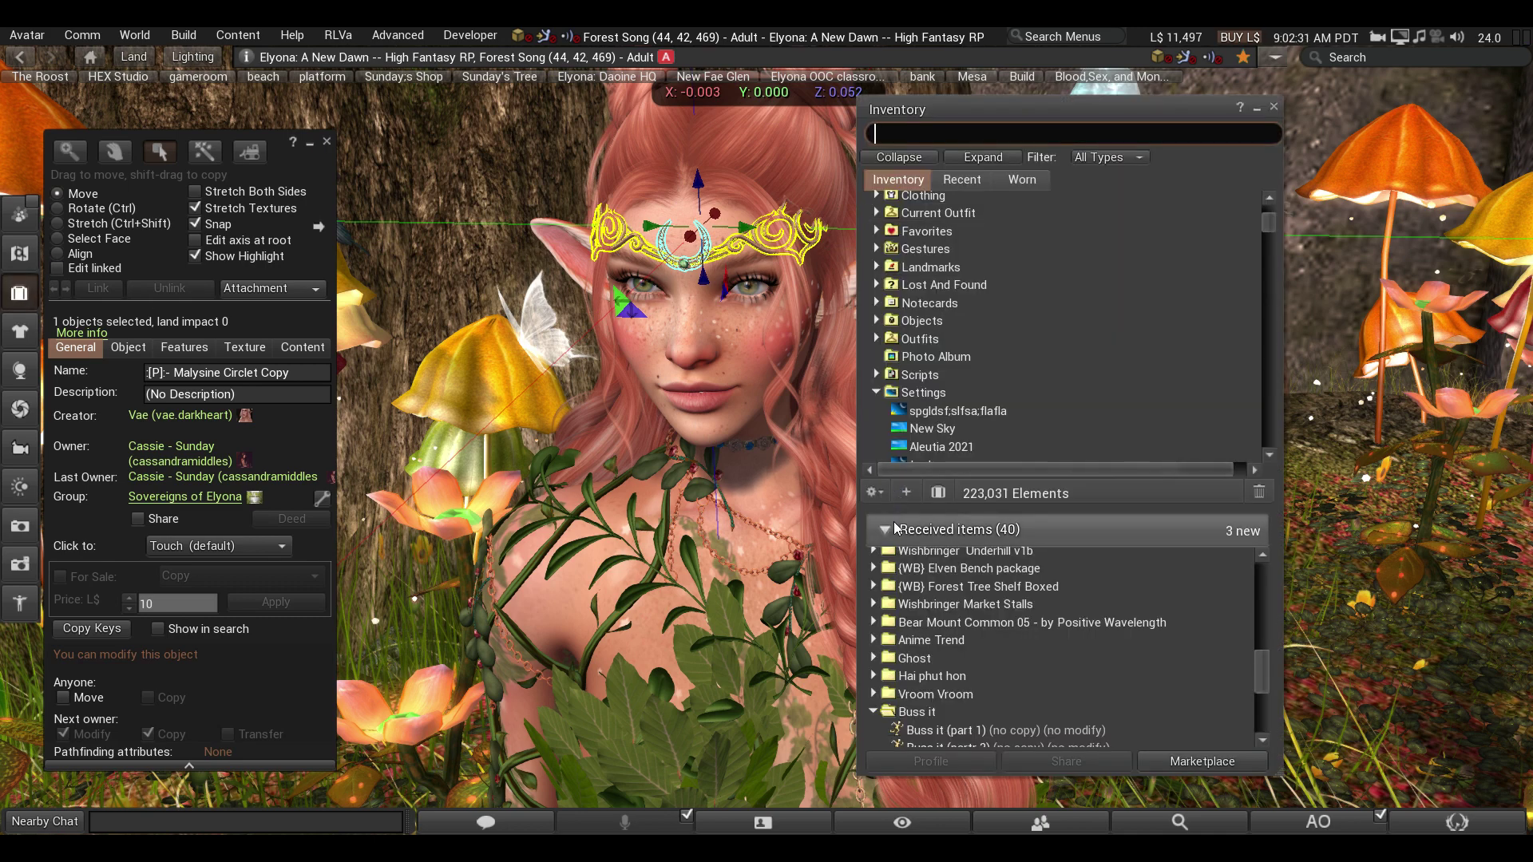
{"action": "left_click", "coordinate": [884, 529]}
{"action": "left_click", "coordinate": [831, 247]}
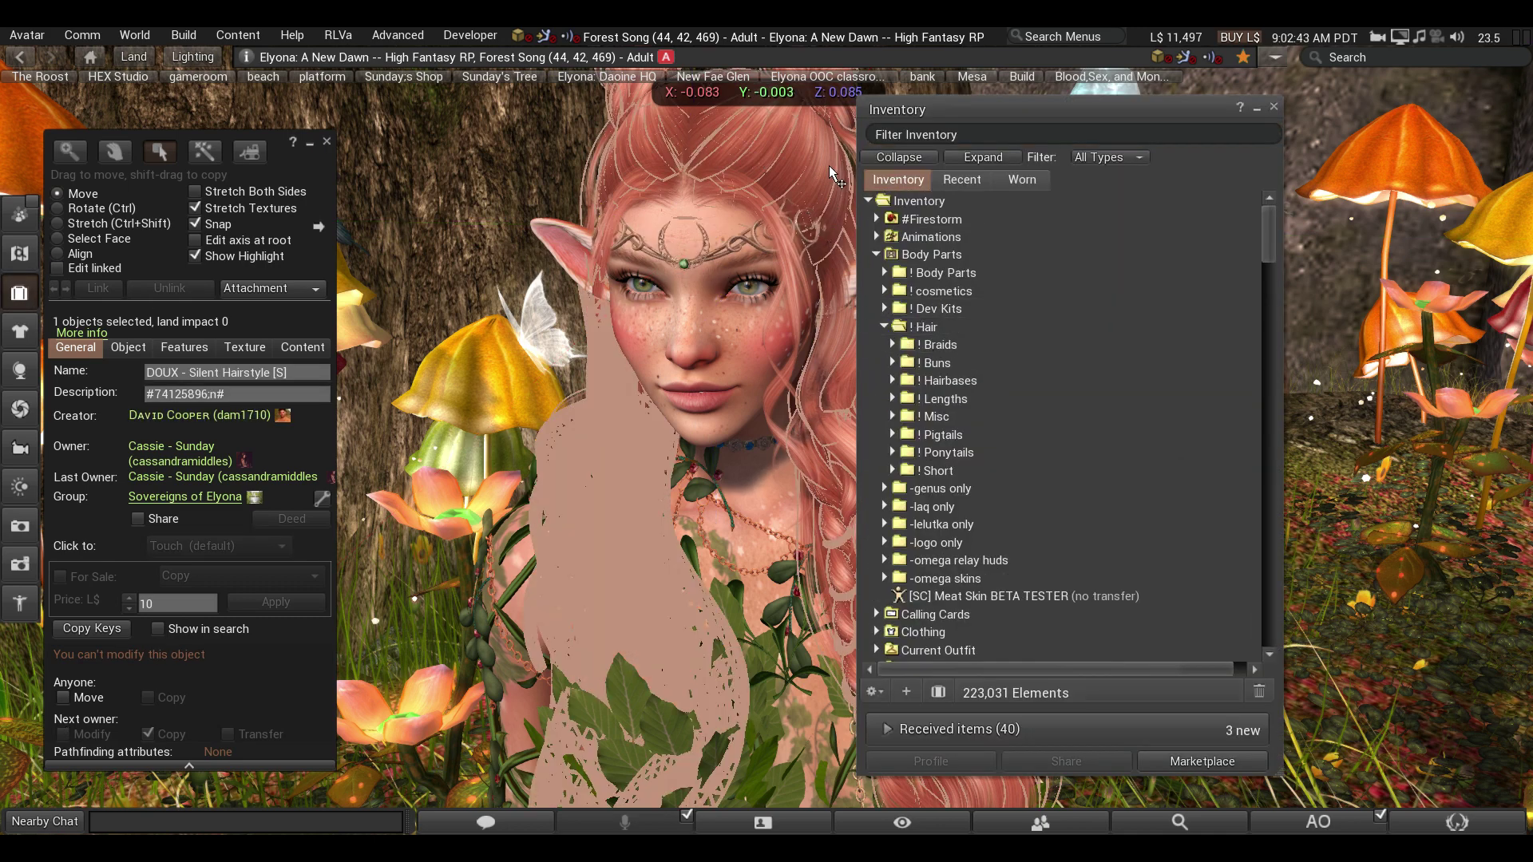
{"action": "key", "text": "Delete"}
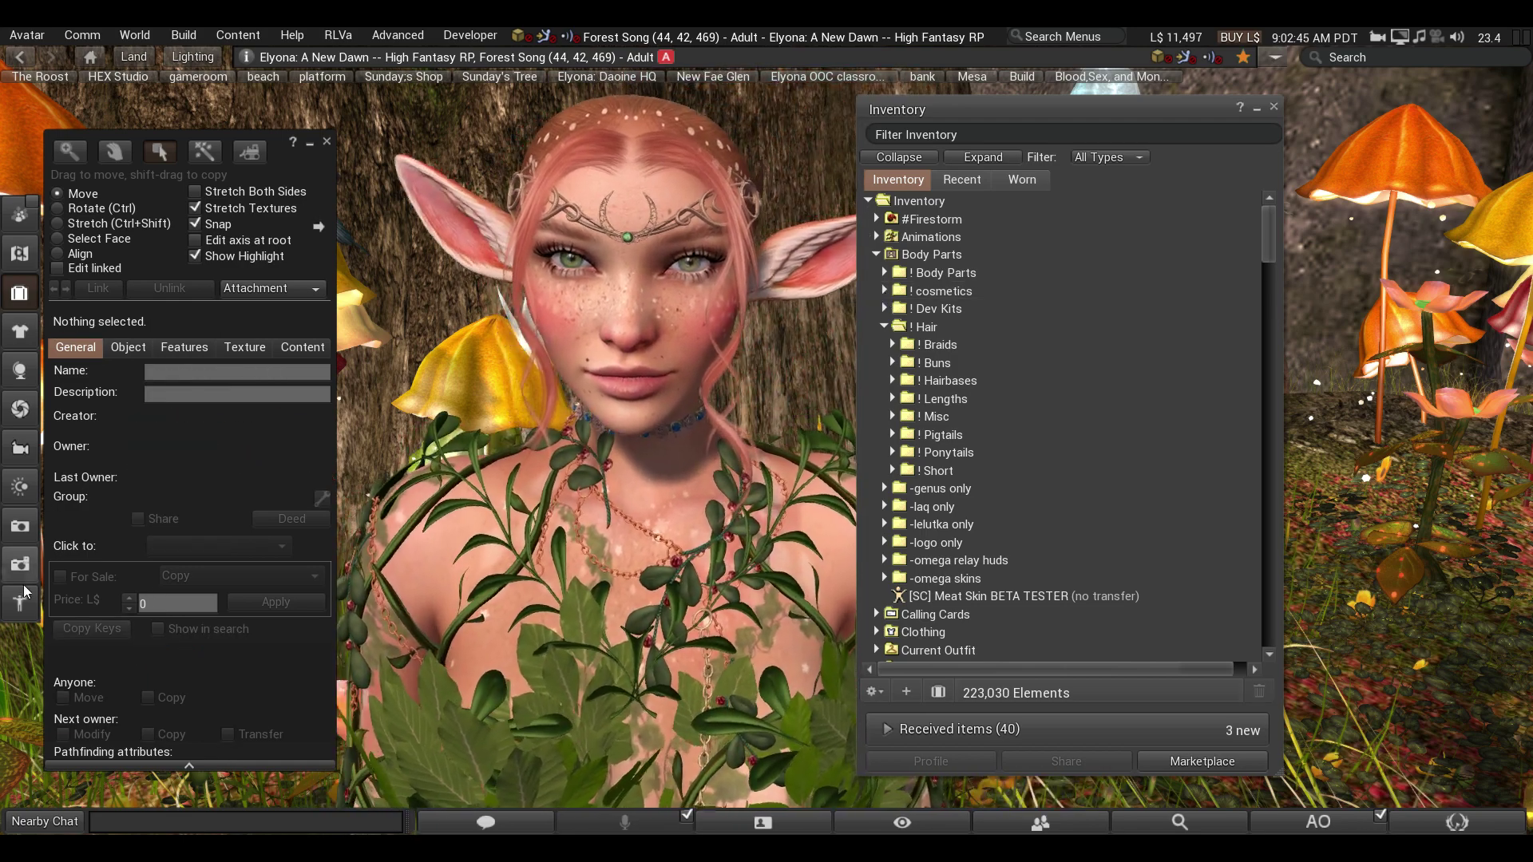
Step: Put the avatar on the pose stand in the T-Pose
{"action": "left_click", "coordinate": [20, 600]}
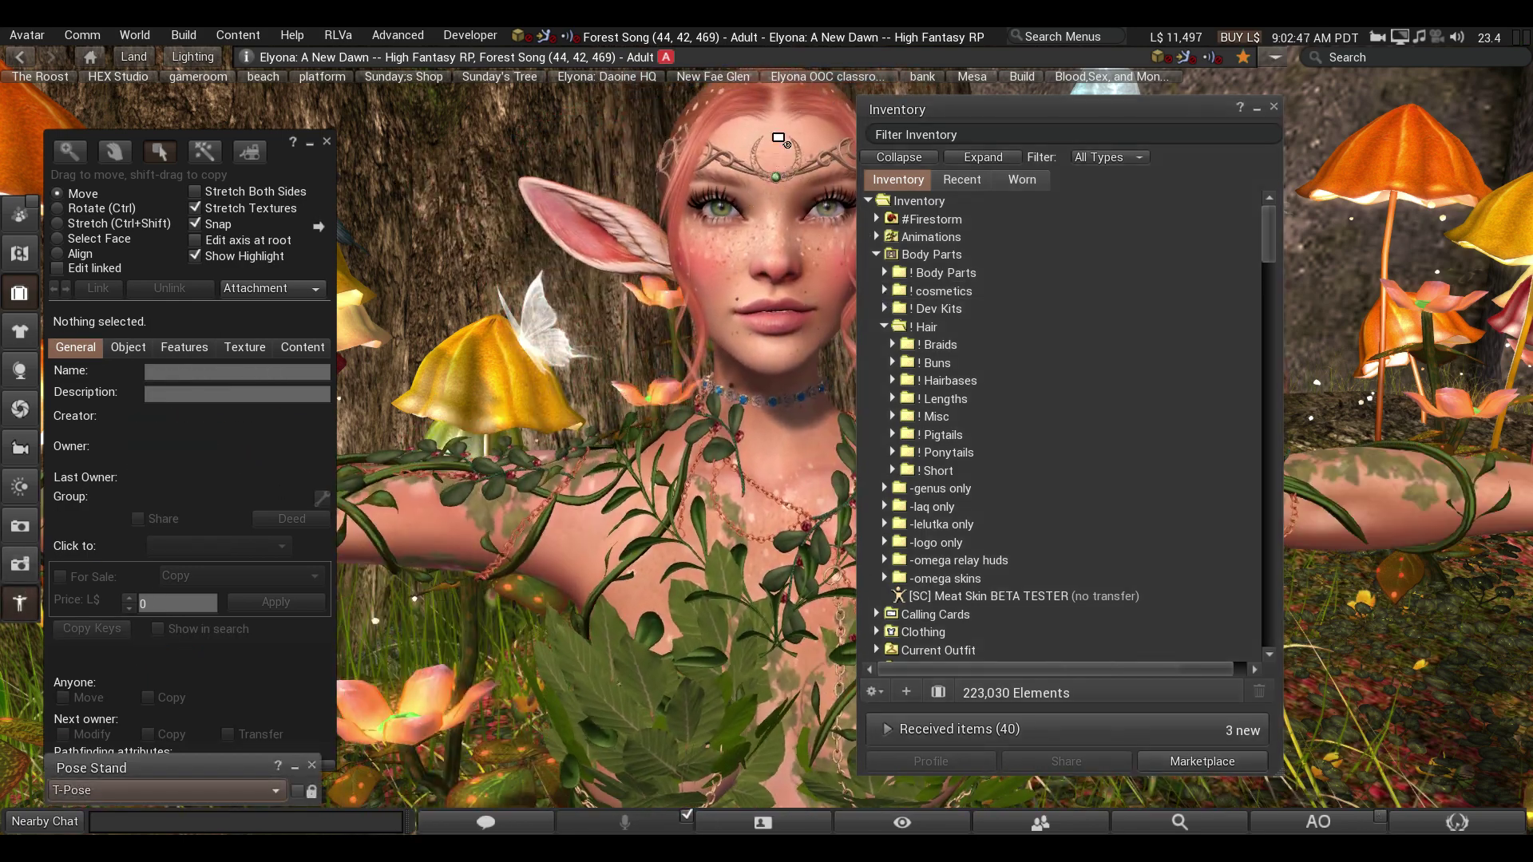
{"action": "key", "text": "Escape"}
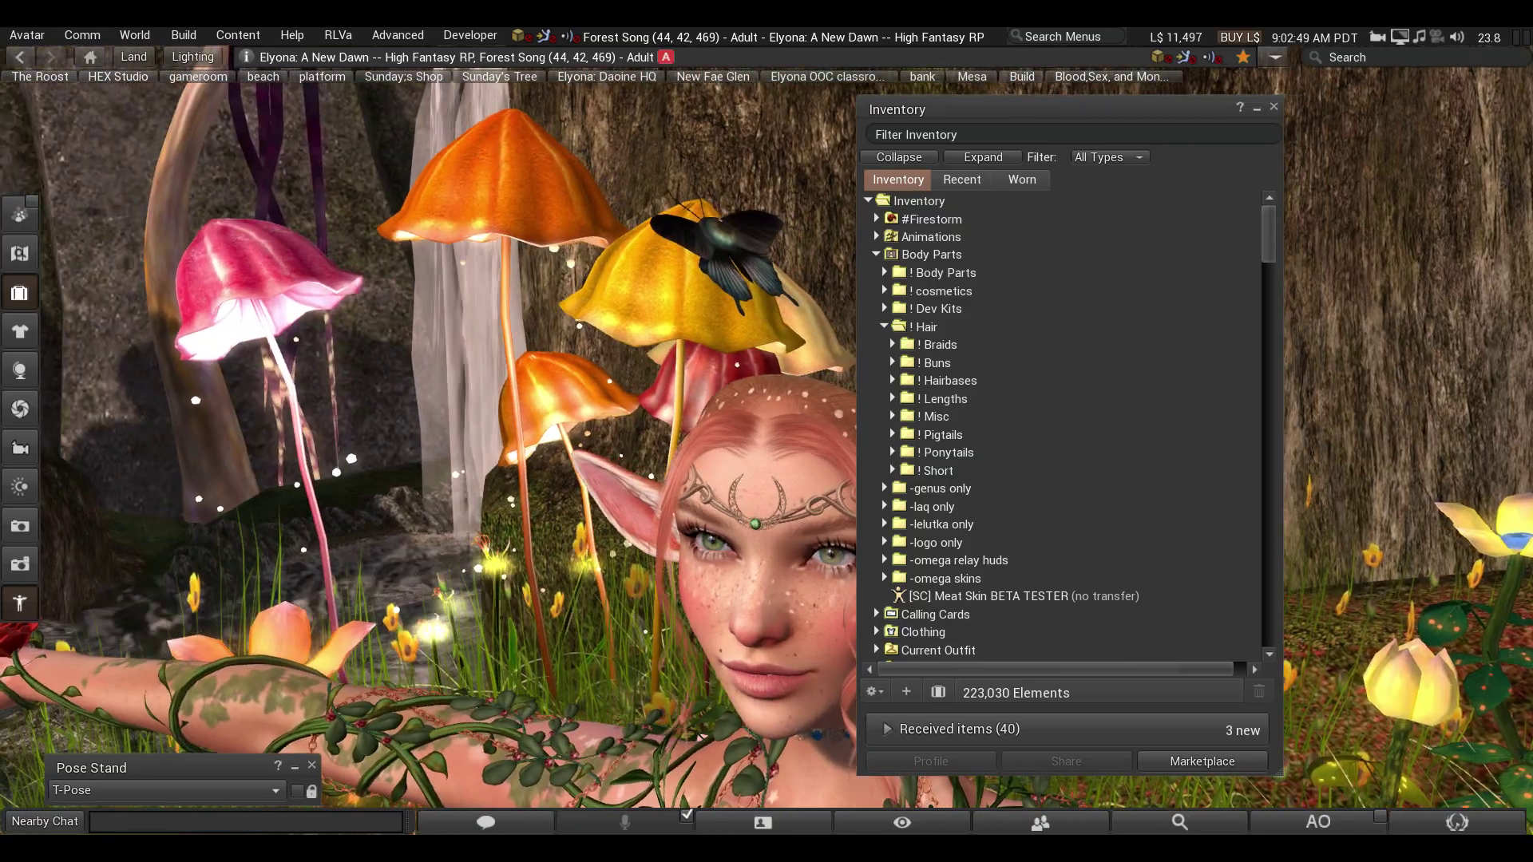
{"action": "mouse_move", "coordinate": [766, 441]}
{"action": "left_mouse_down", "text": "ctrl+alt"}
{"action": "mouse_move", "coordinate": [878, 442]}
{"action": "mouse_move", "coordinate": [766, 441]}
{"action": "left_mouse_up", "text": "ctrl+alt"}
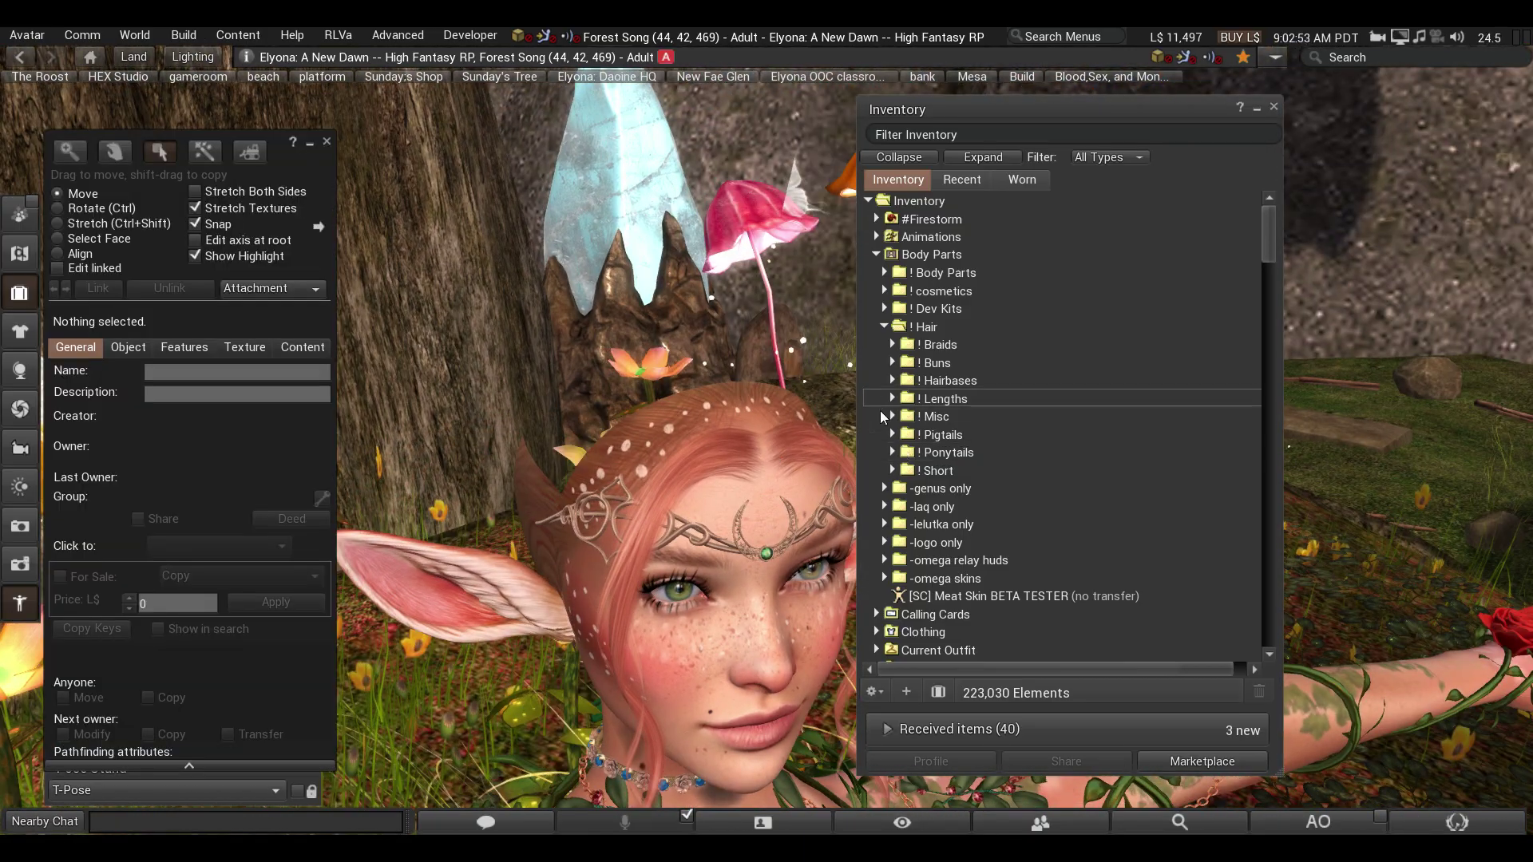
Step: Add the tram I0326 hair and its HUD-A to the avatar from the short girly hair folder's FATPACK
{"action": "left_click", "coordinate": [893, 470]}
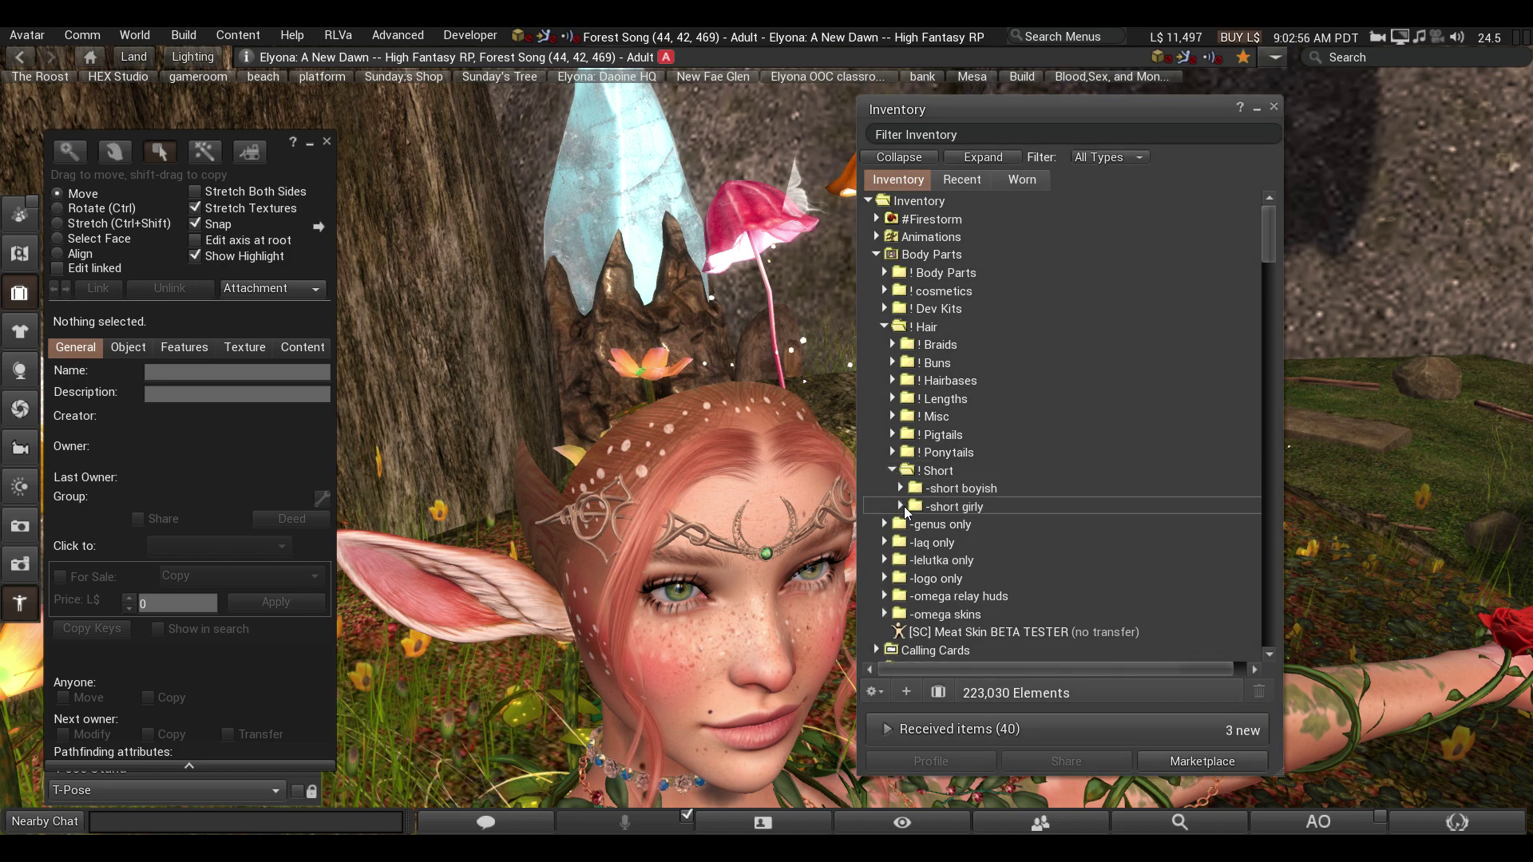
{"action": "left_click", "coordinate": [901, 507]}
{"action": "scroll", "coordinate": [903, 506], "scroll_direction": "down", "scroll_amount": 10}
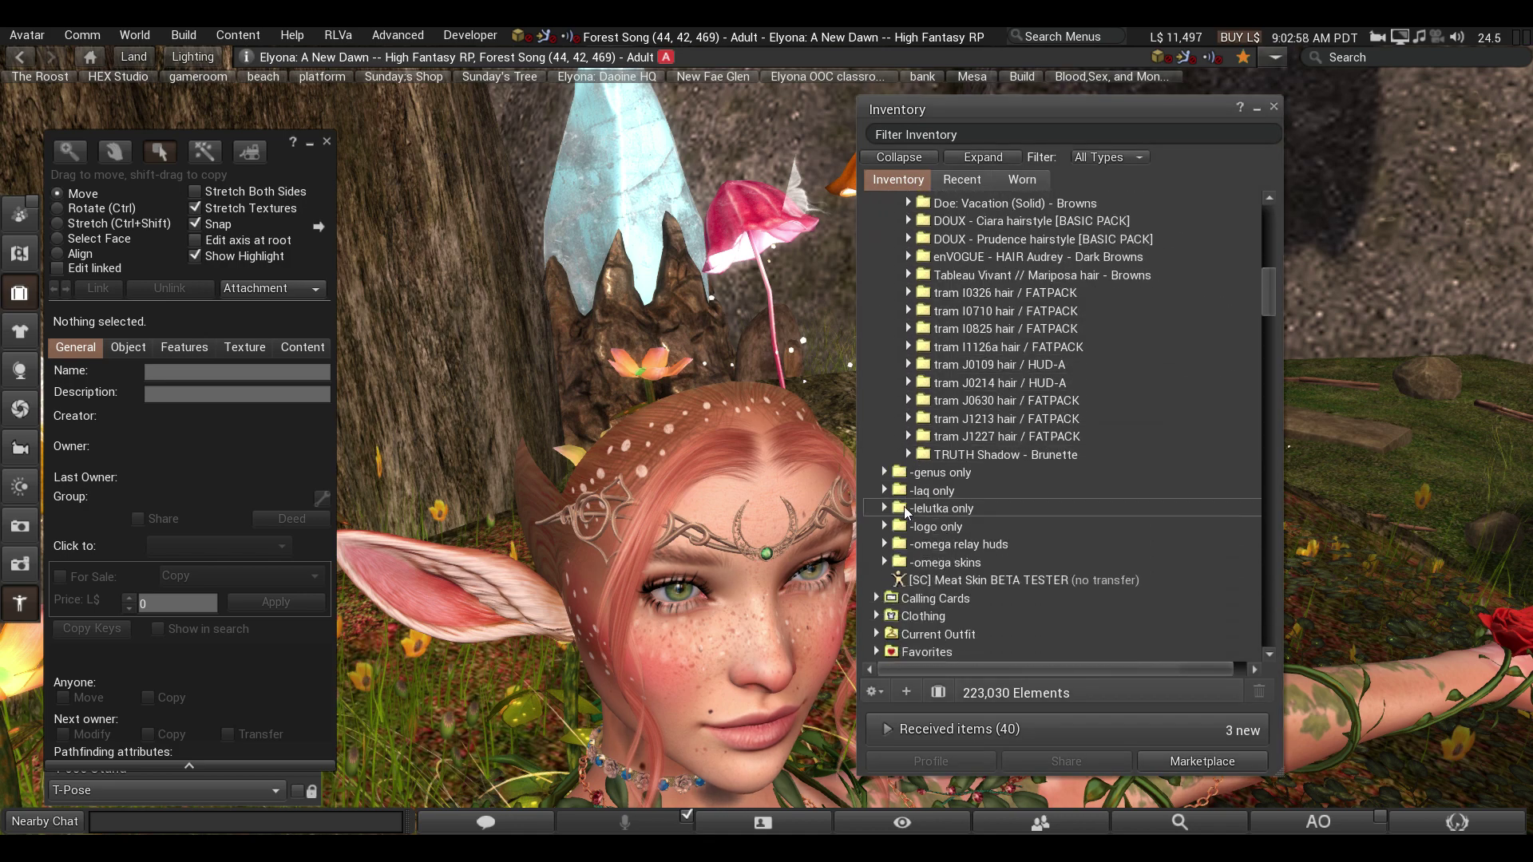
{"action": "scroll", "coordinate": [904, 506], "scroll_direction": "up", "scroll_amount": 8}
{"action": "scroll", "coordinate": [907, 381], "scroll_direction": "down", "scroll_amount": 2}
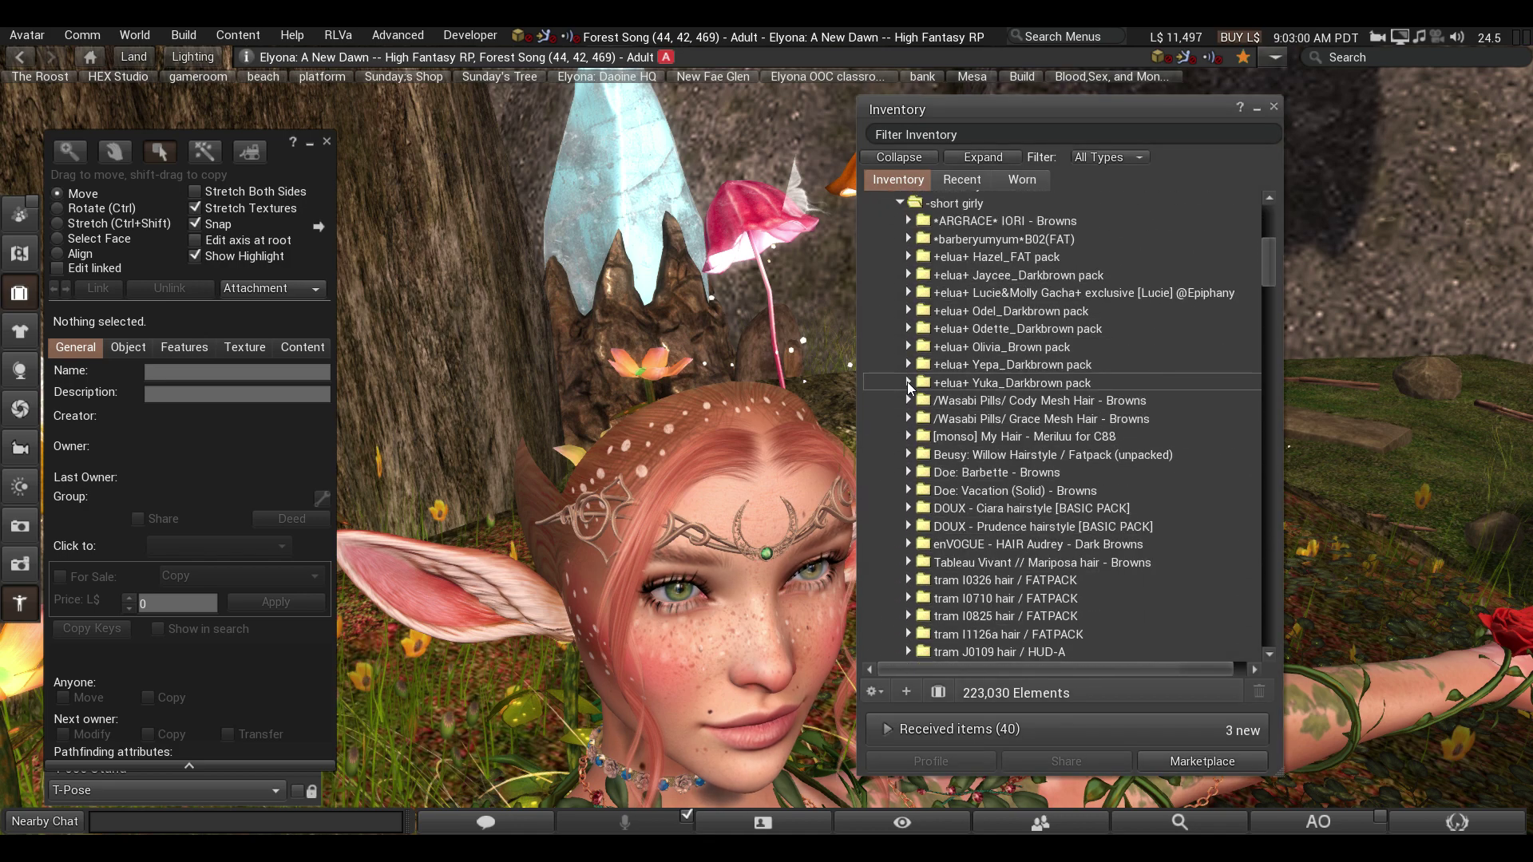
{"action": "scroll", "coordinate": [907, 382], "scroll_direction": "down", "scroll_amount": 1}
{"action": "left_click", "coordinate": [906, 547]}
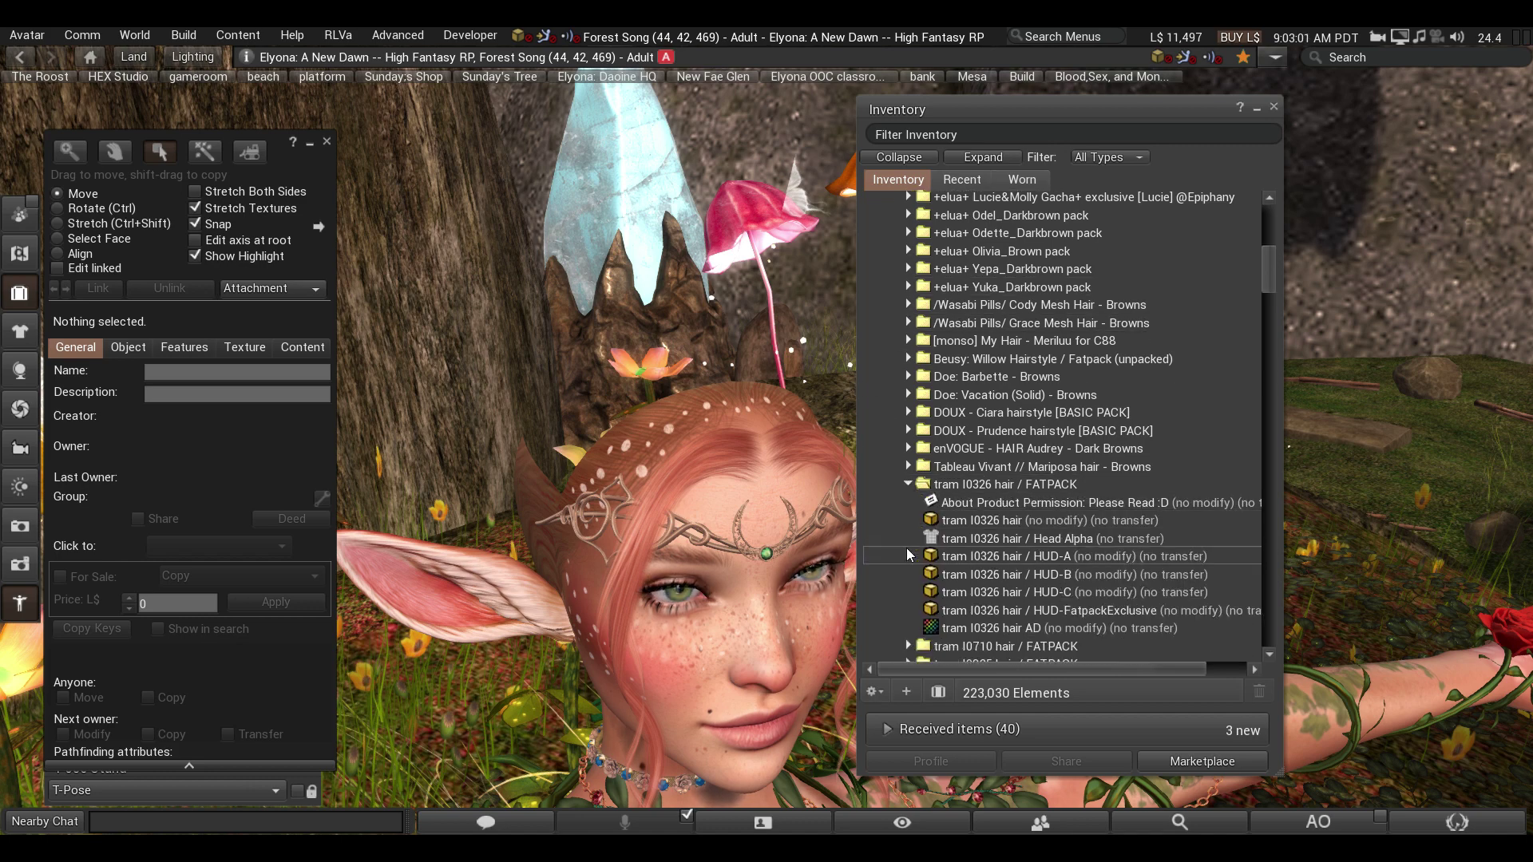
{"action": "scroll", "coordinate": [907, 548], "scroll_direction": "down", "scroll_amount": 1}
{"action": "right_click", "coordinate": [996, 501]}
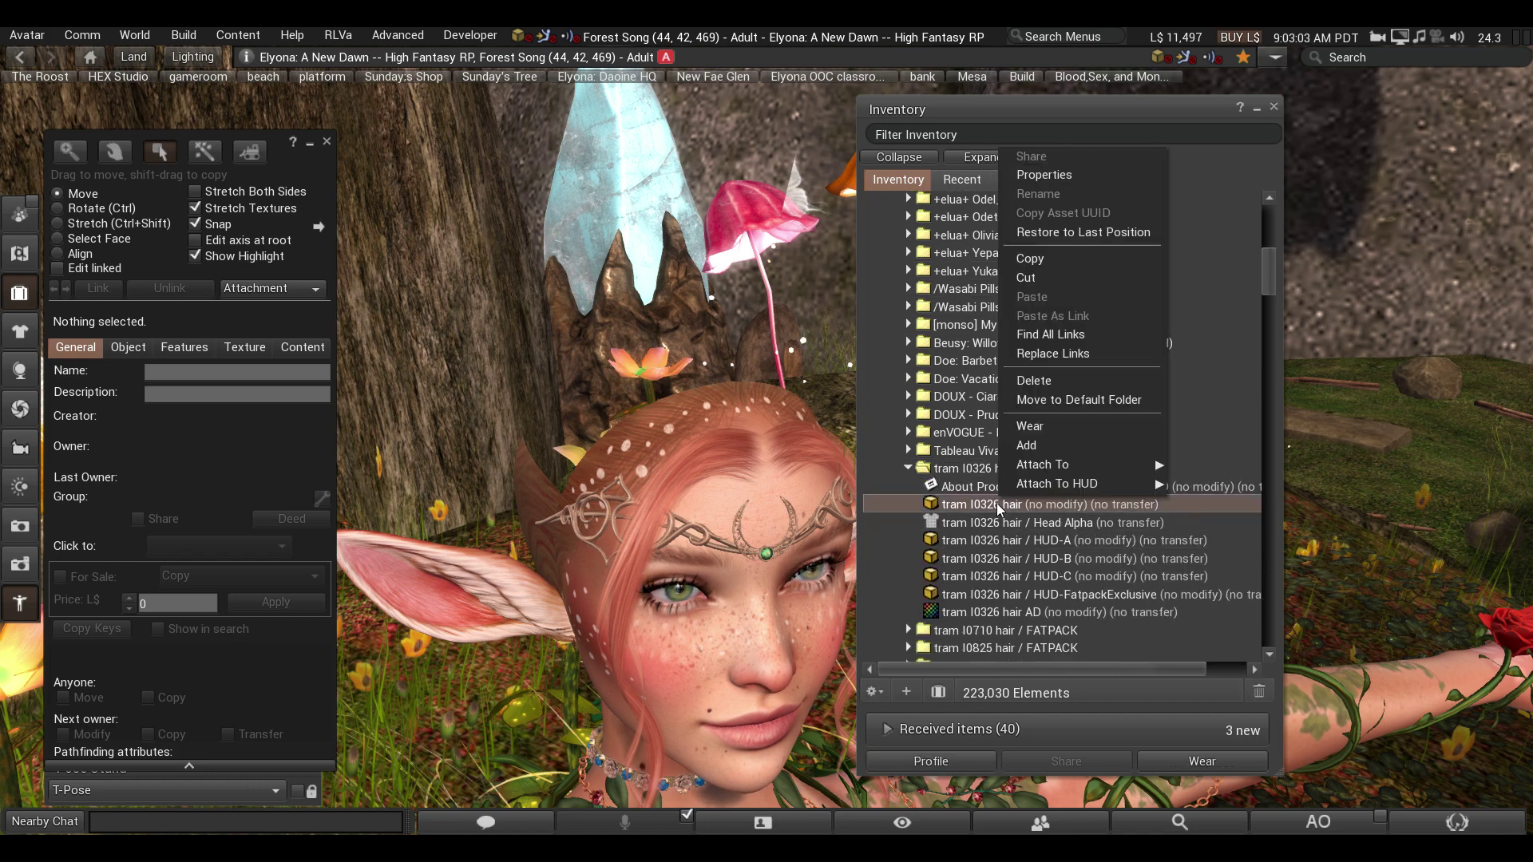
{"action": "left_click", "coordinate": [1038, 445]}
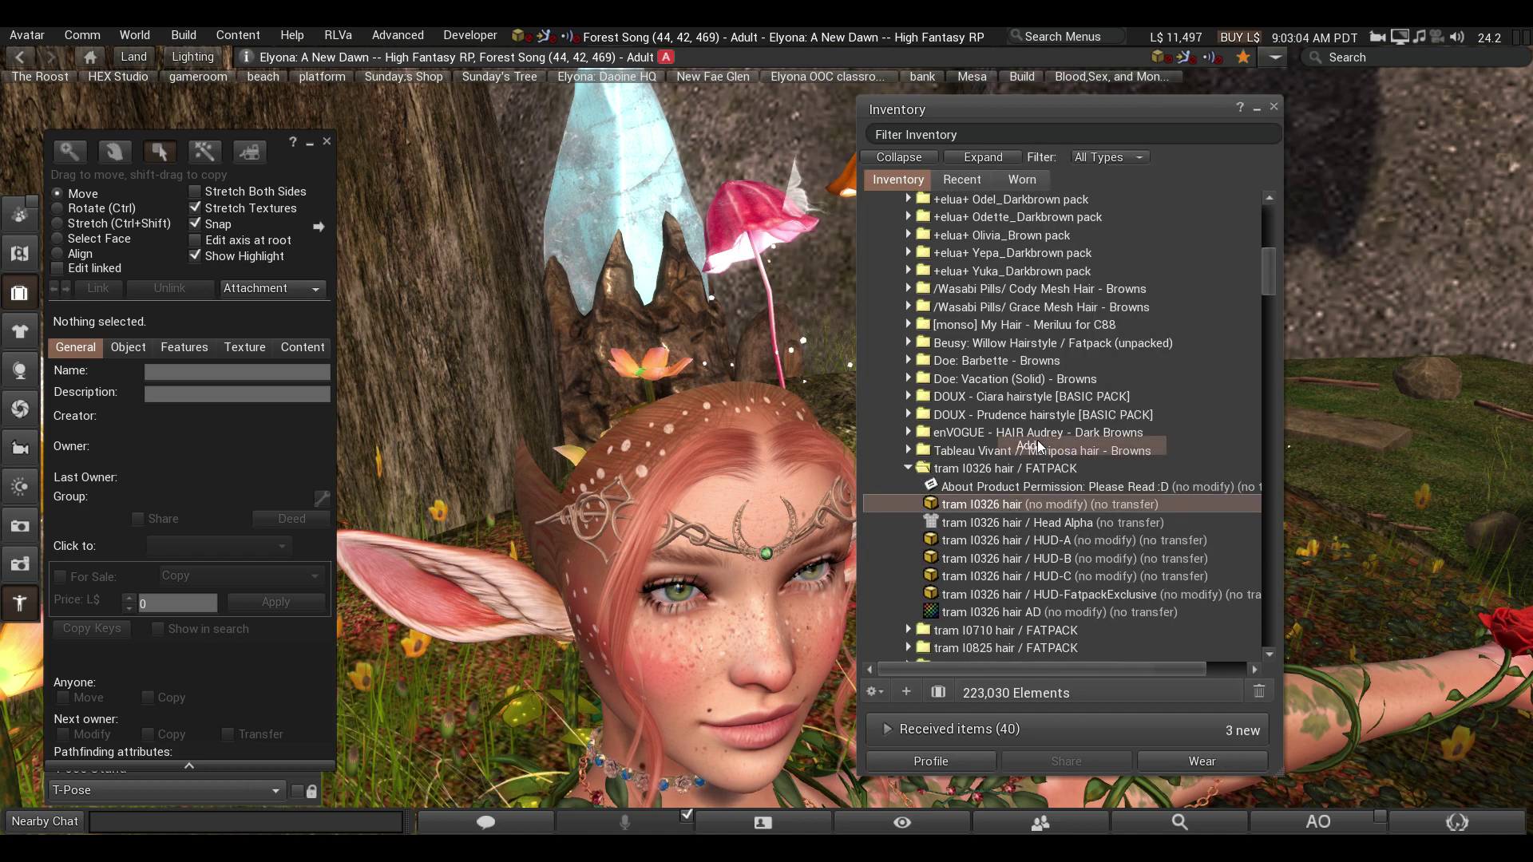
{"action": "right_click", "coordinate": [1070, 544]}
{"action": "left_click", "coordinate": [1102, 483]}
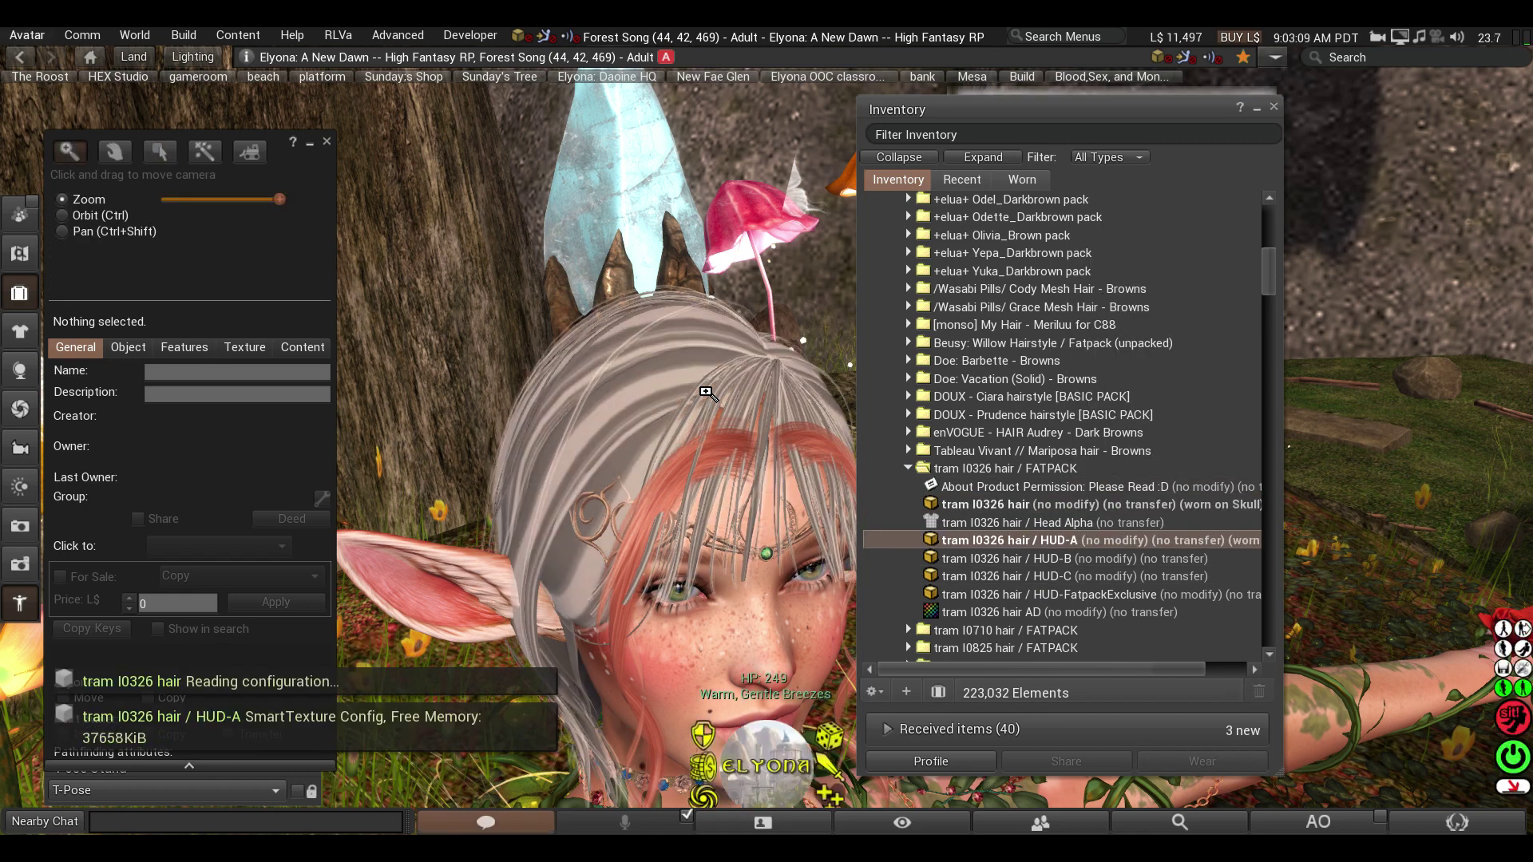
Step: Close the object editing window and detach the leftover pink hair strands from the avatar
{"action": "left_click", "coordinate": [326, 141]}
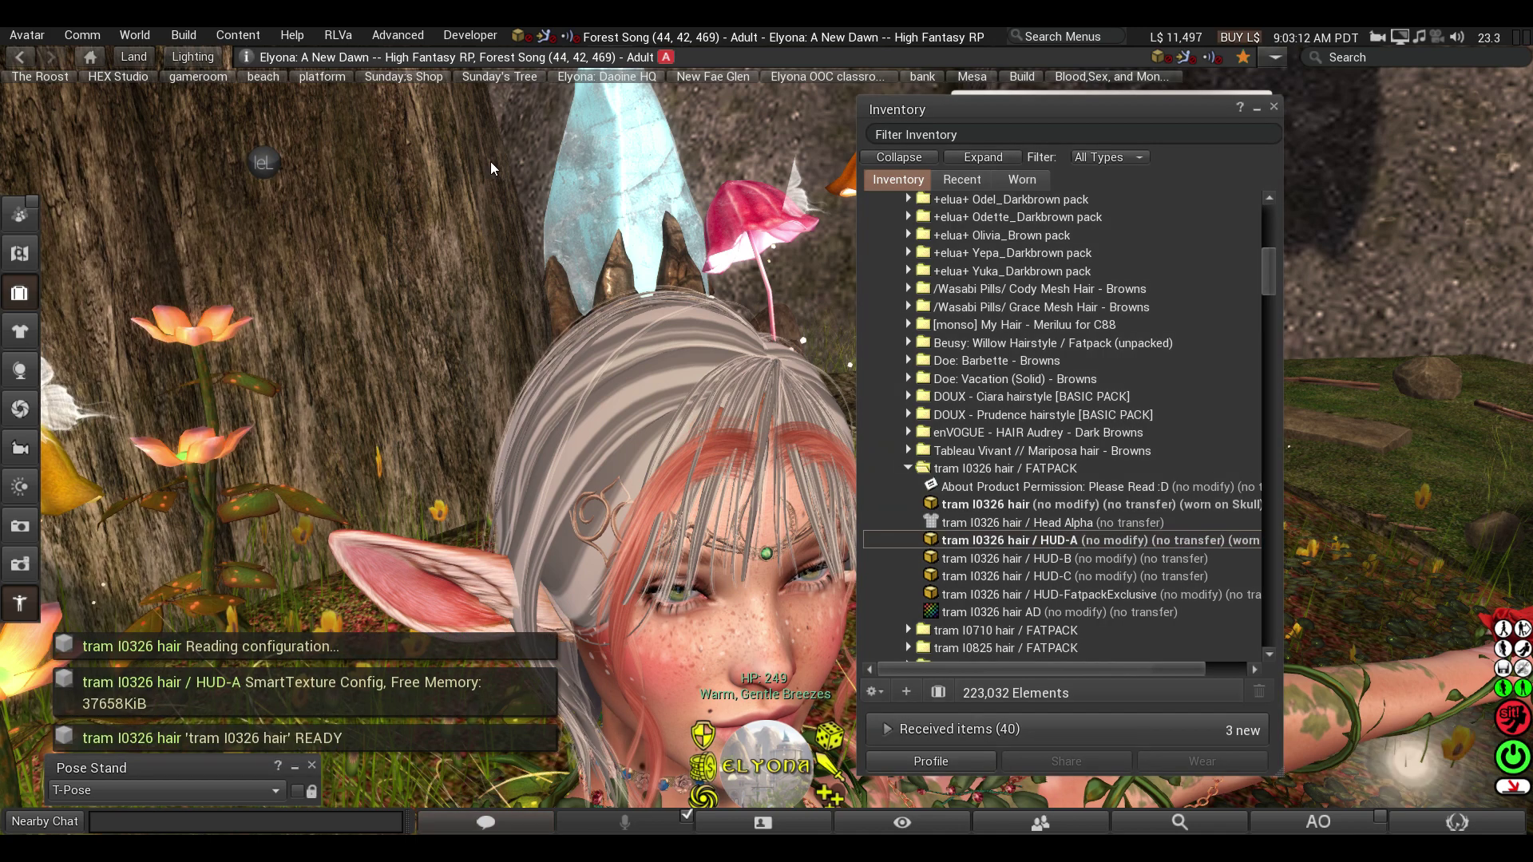
{"action": "right_click", "coordinate": [814, 446]}
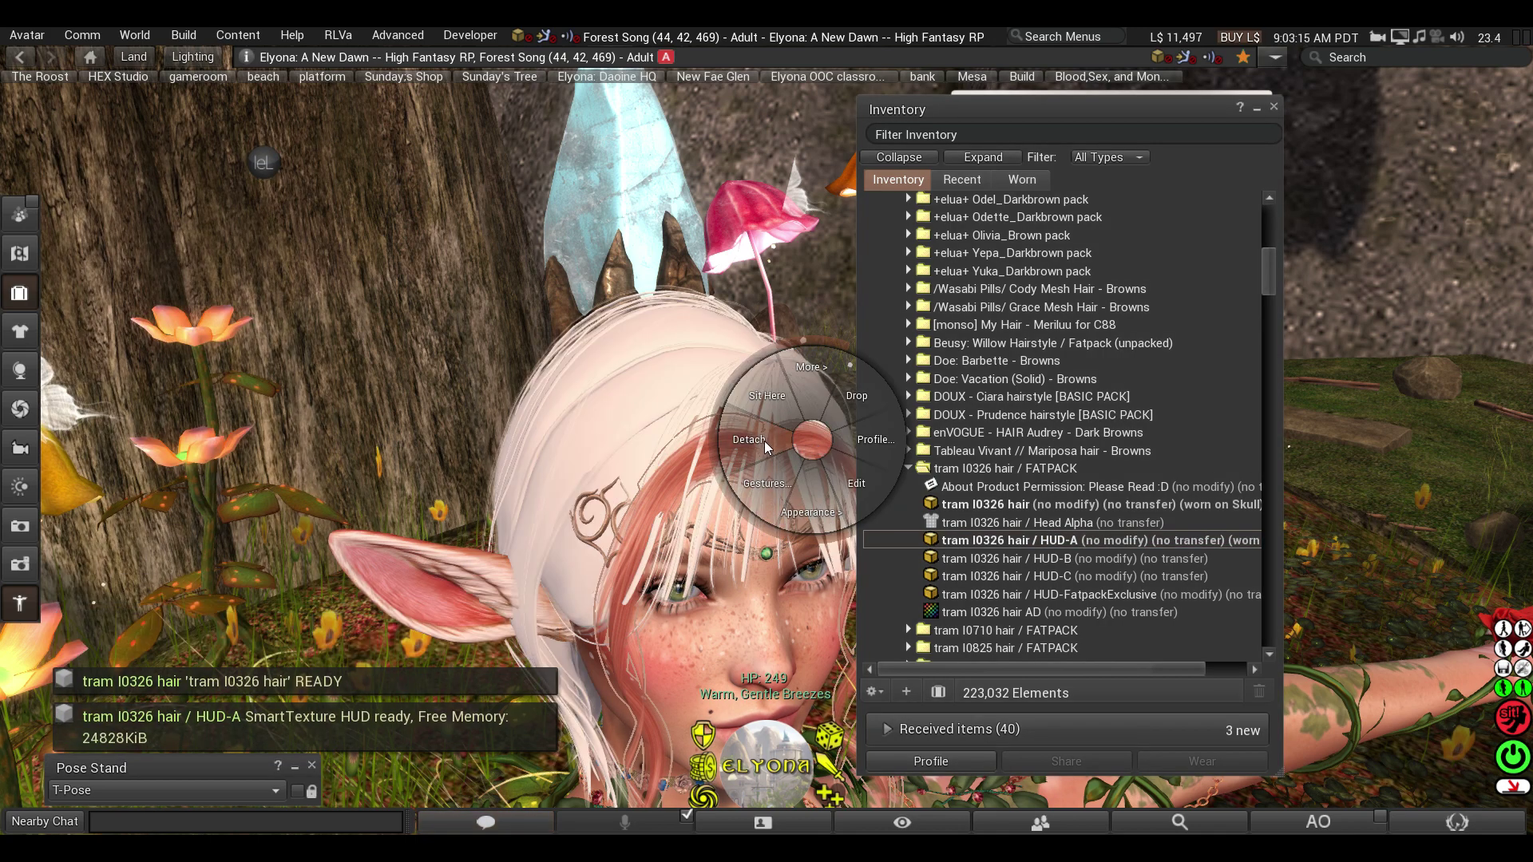
{"action": "left_click", "coordinate": [751, 439]}
Step: Close the inventory and bring up the tram I0326 hair's resize menu from its HUD
{"action": "left_click_drag", "start_coordinate": [765, 548], "coordinate": [870, 231], "text": "ctrl+alt"}
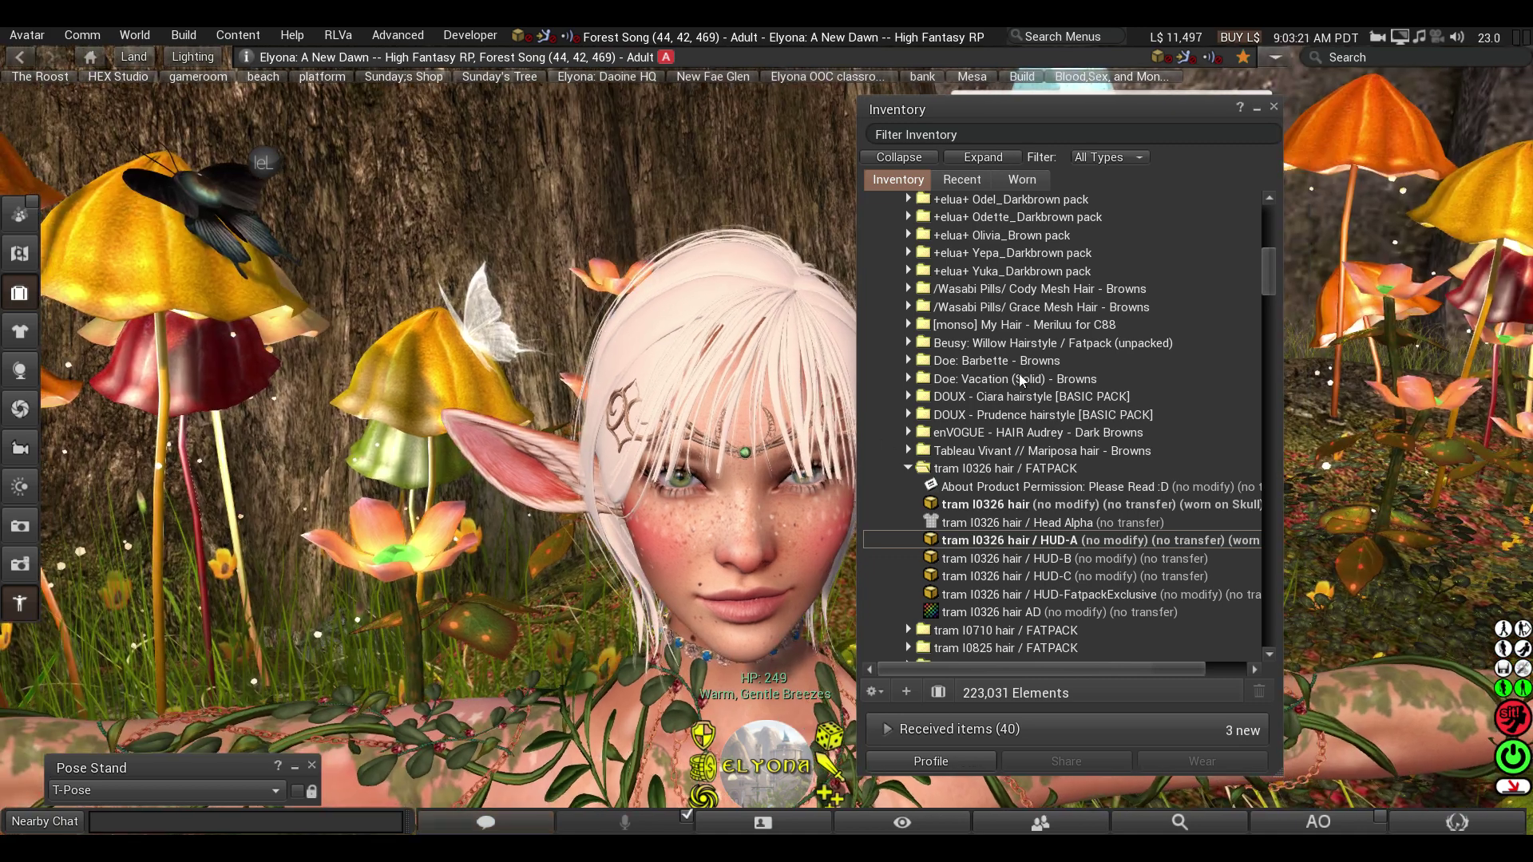
{"action": "left_click", "coordinate": [1272, 105]}
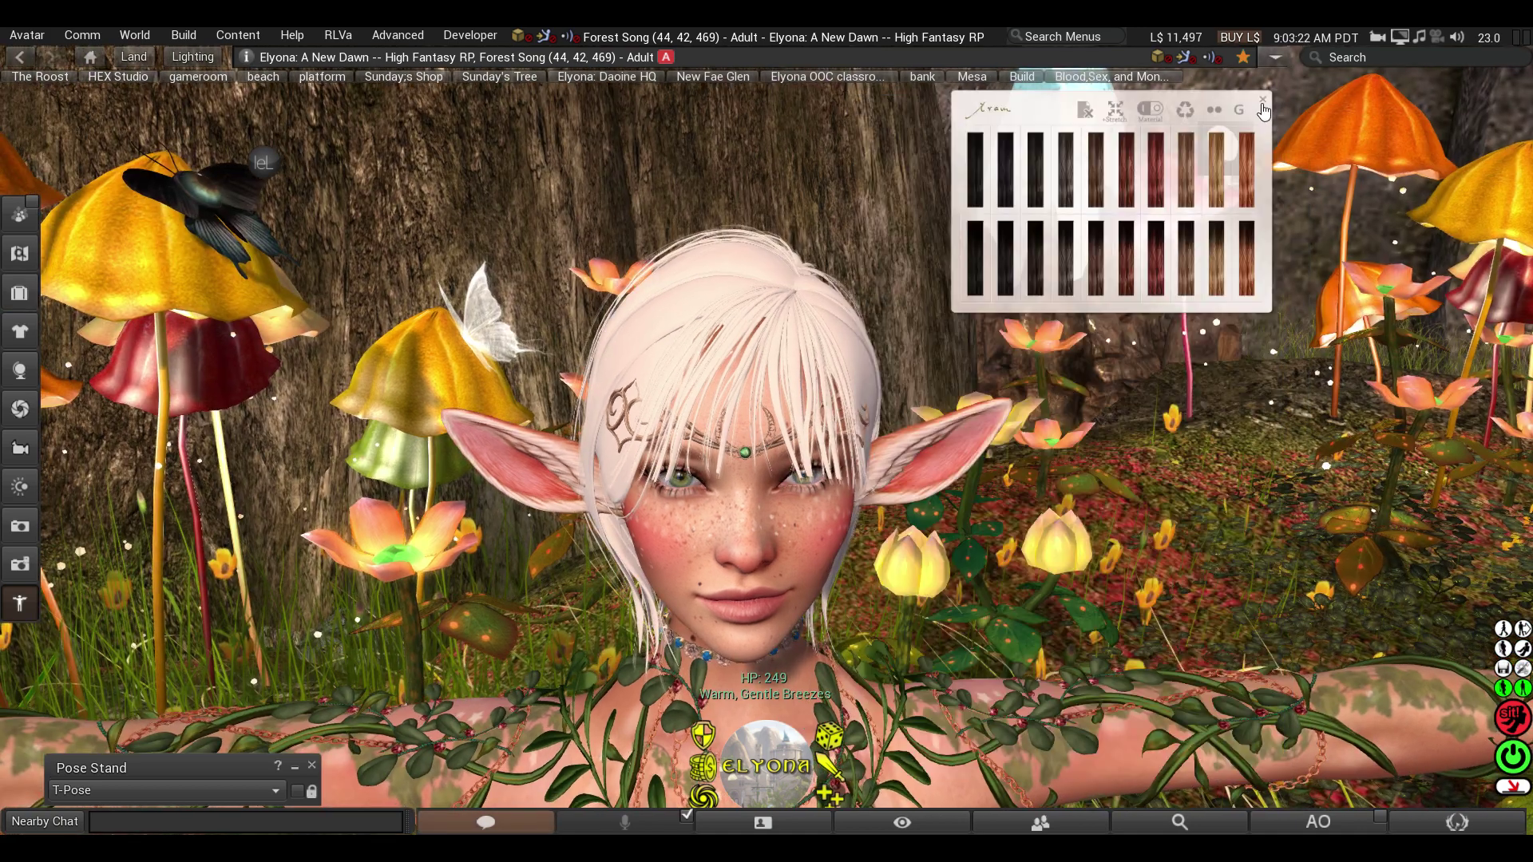
{"action": "left_click", "coordinate": [1115, 114]}
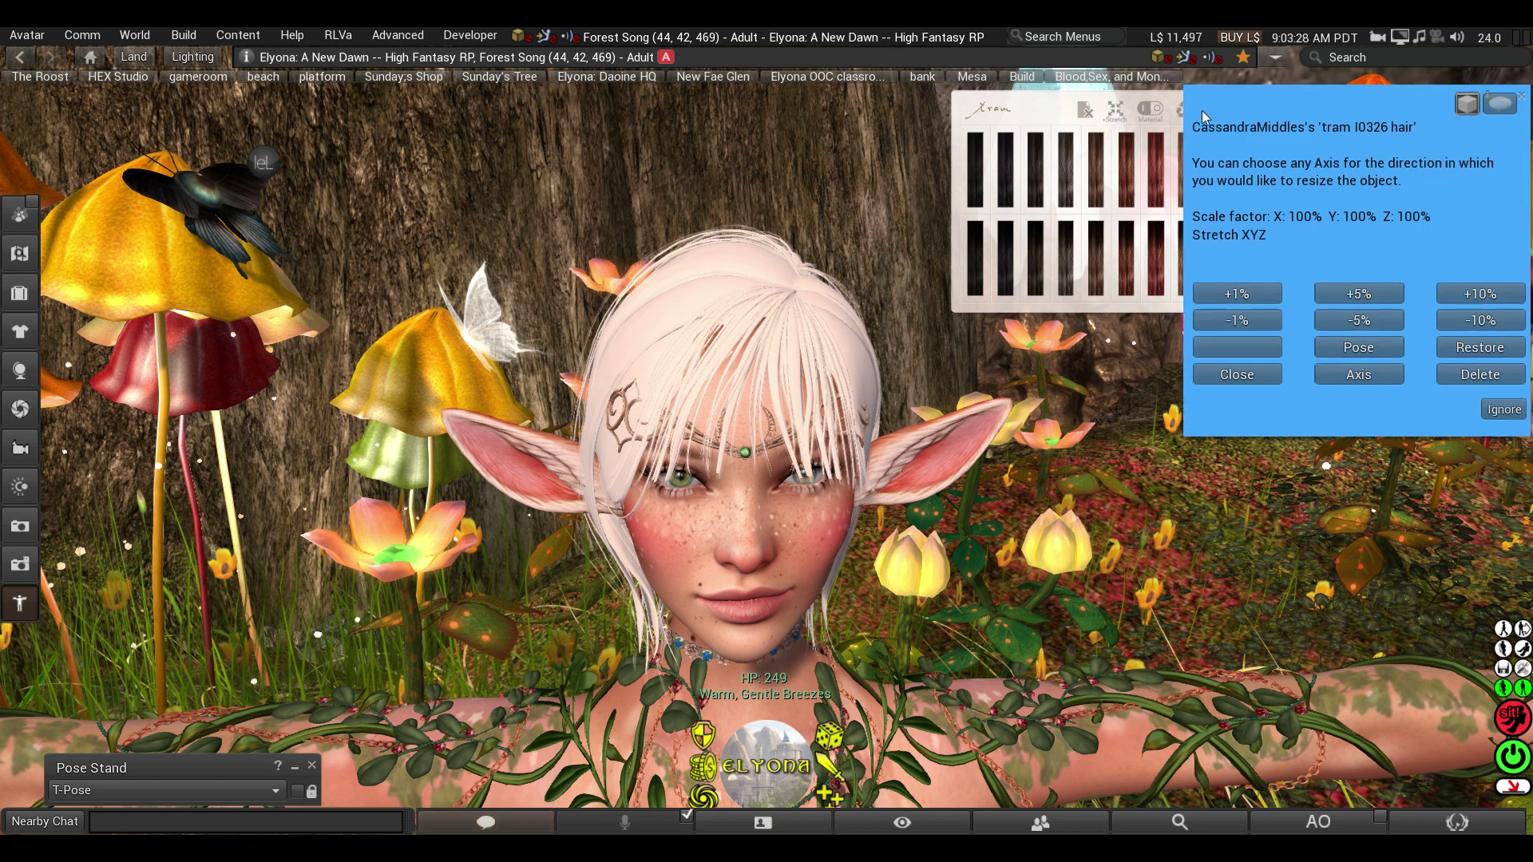
{"action": "left_click_drag", "start_coordinate": [1236, 179], "coordinate": [926, 384]}
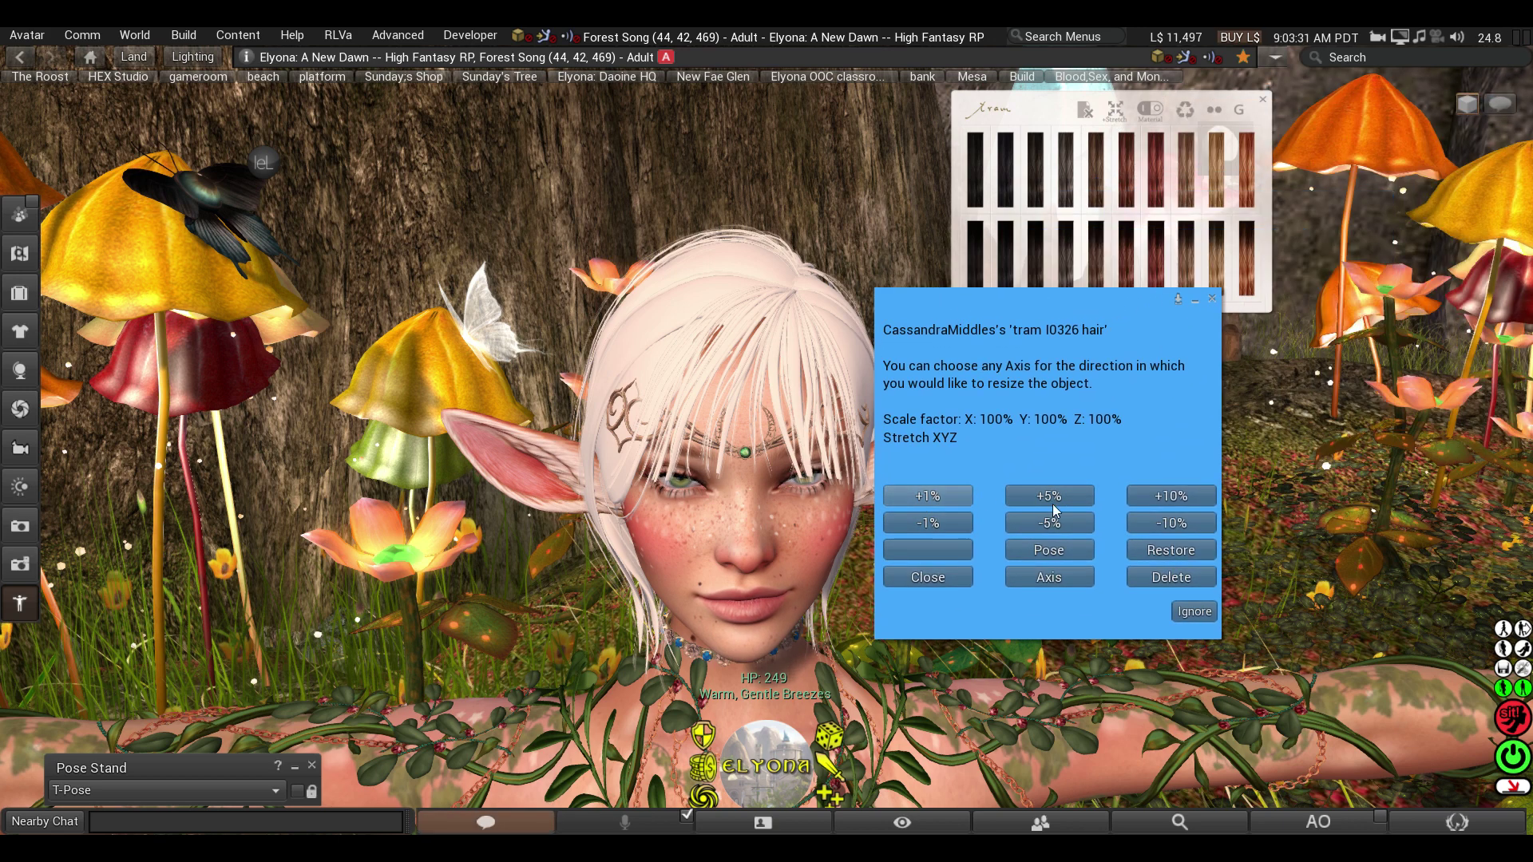
Step: Scale the tram I0326 hair to 105% on the X, Y and Z axes and check its fit from the side
{"action": "left_click", "coordinate": [1153, 550]}
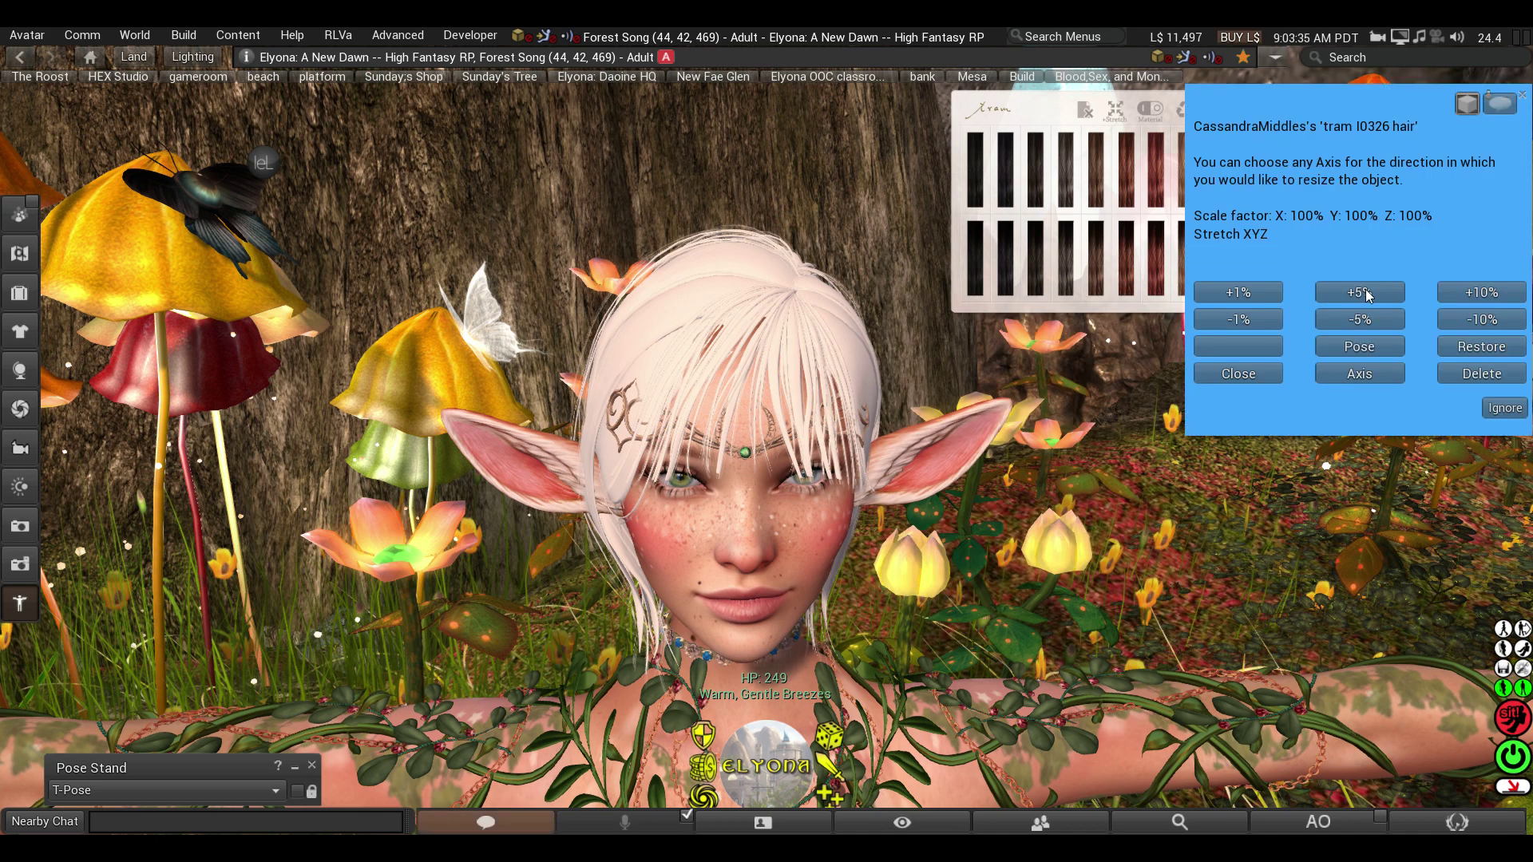
{"action": "left_click", "coordinate": [1367, 294]}
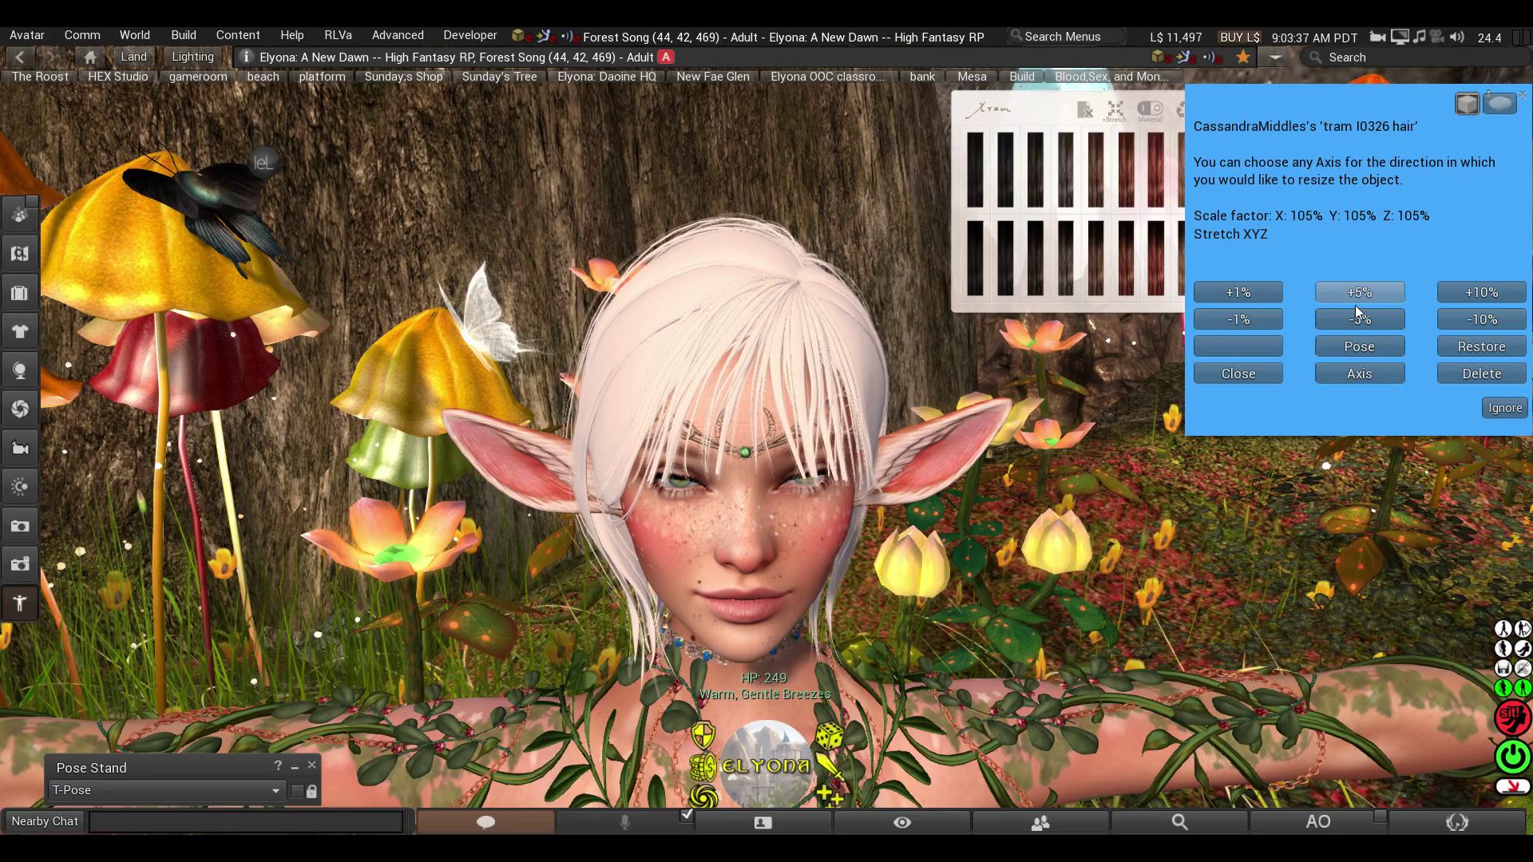
{"action": "left_click", "coordinate": [1358, 319]}
{"action": "left_click", "coordinate": [1359, 297]}
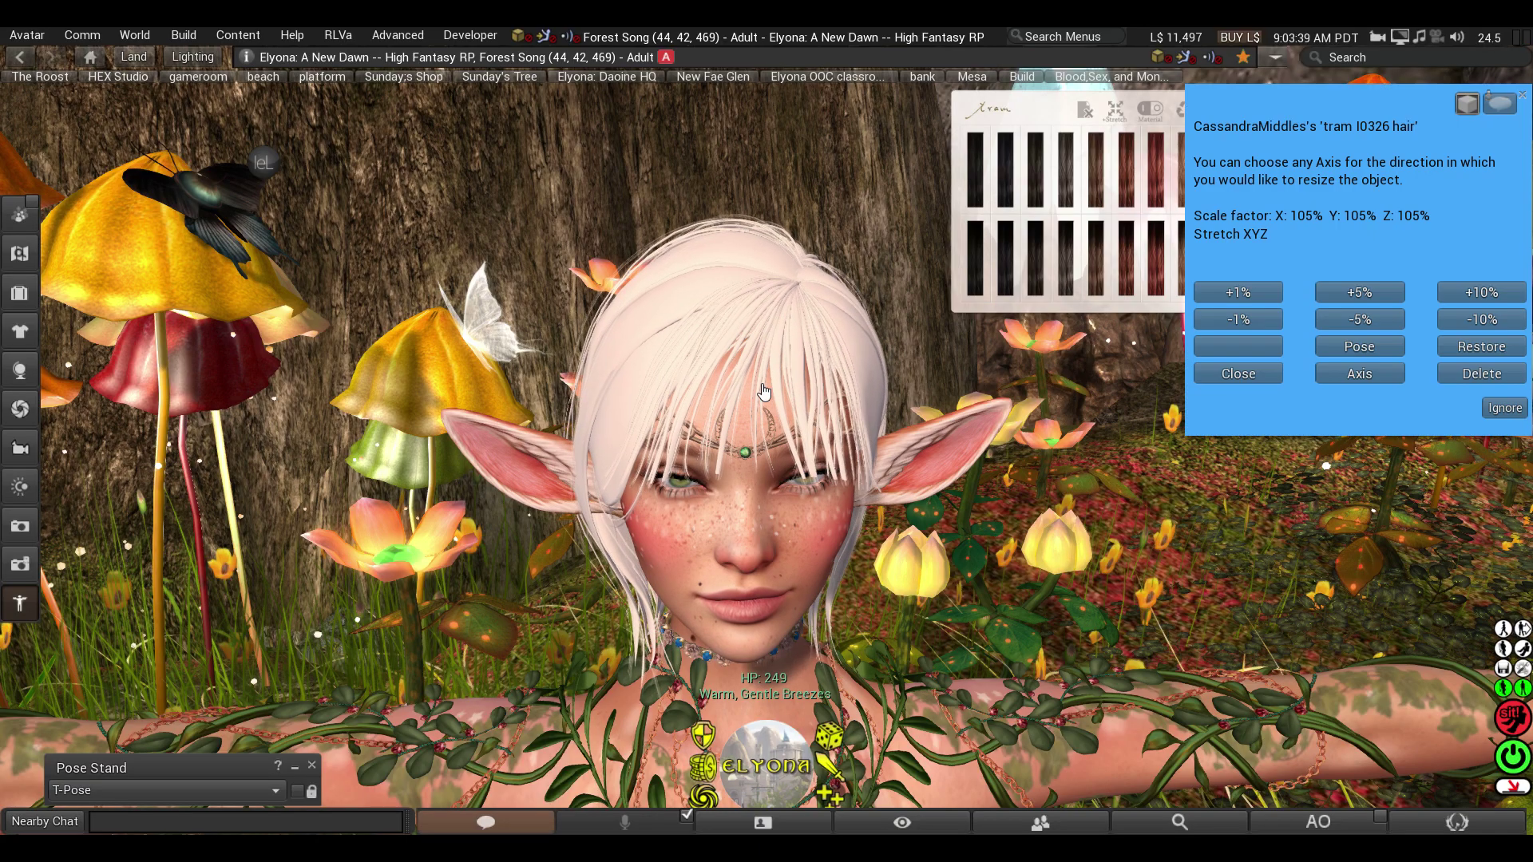
{"action": "left_click_drag", "start_coordinate": [764, 391], "coordinate": [1493, 383], "text": "alt"}
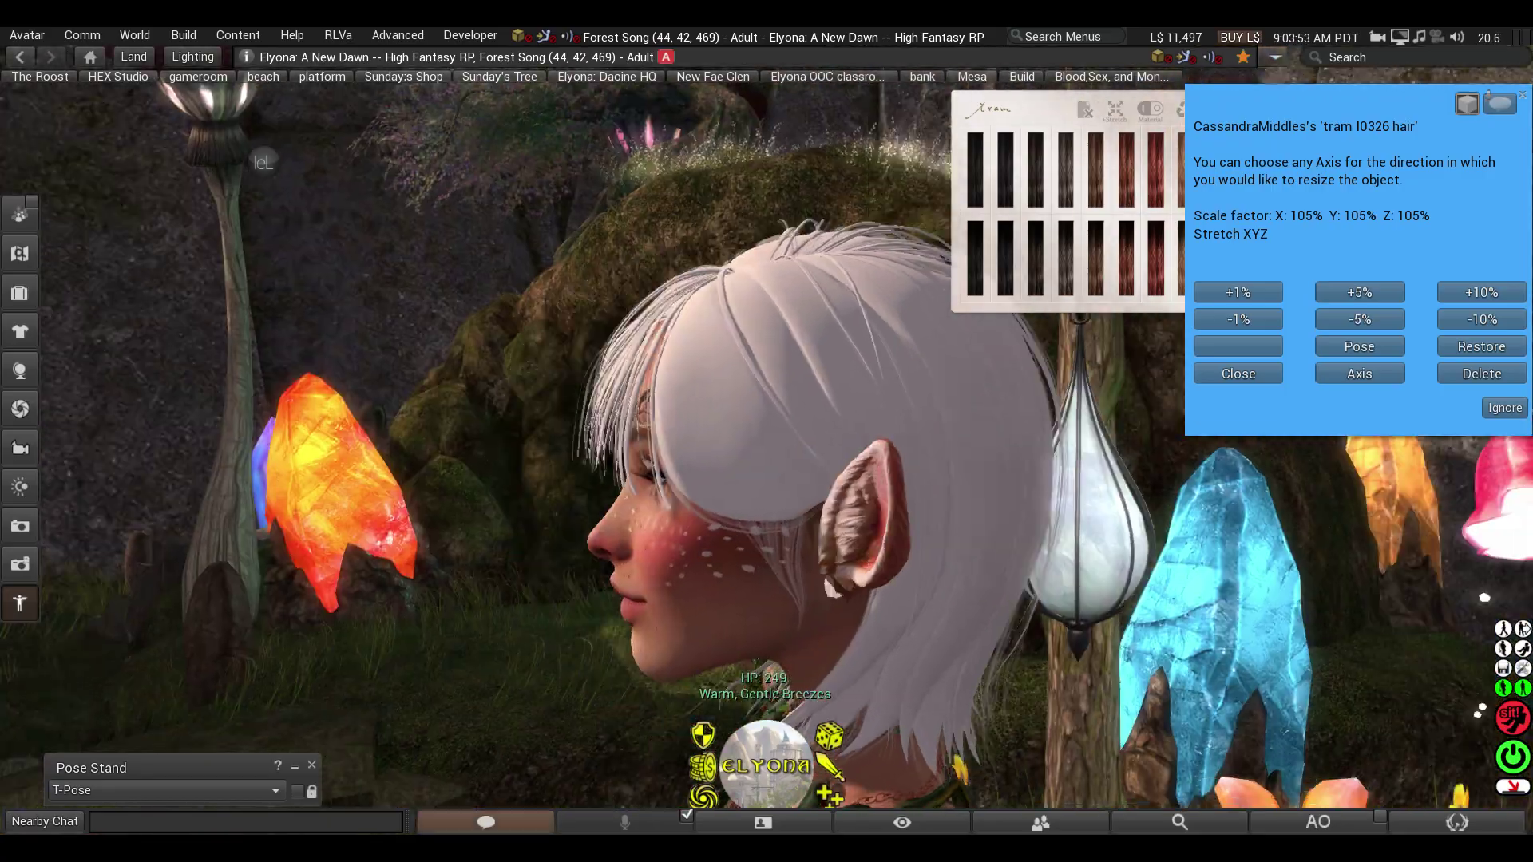
{"action": "left_click_drag", "start_coordinate": [764, 431], "coordinate": [1142, 375], "text": "alt"}
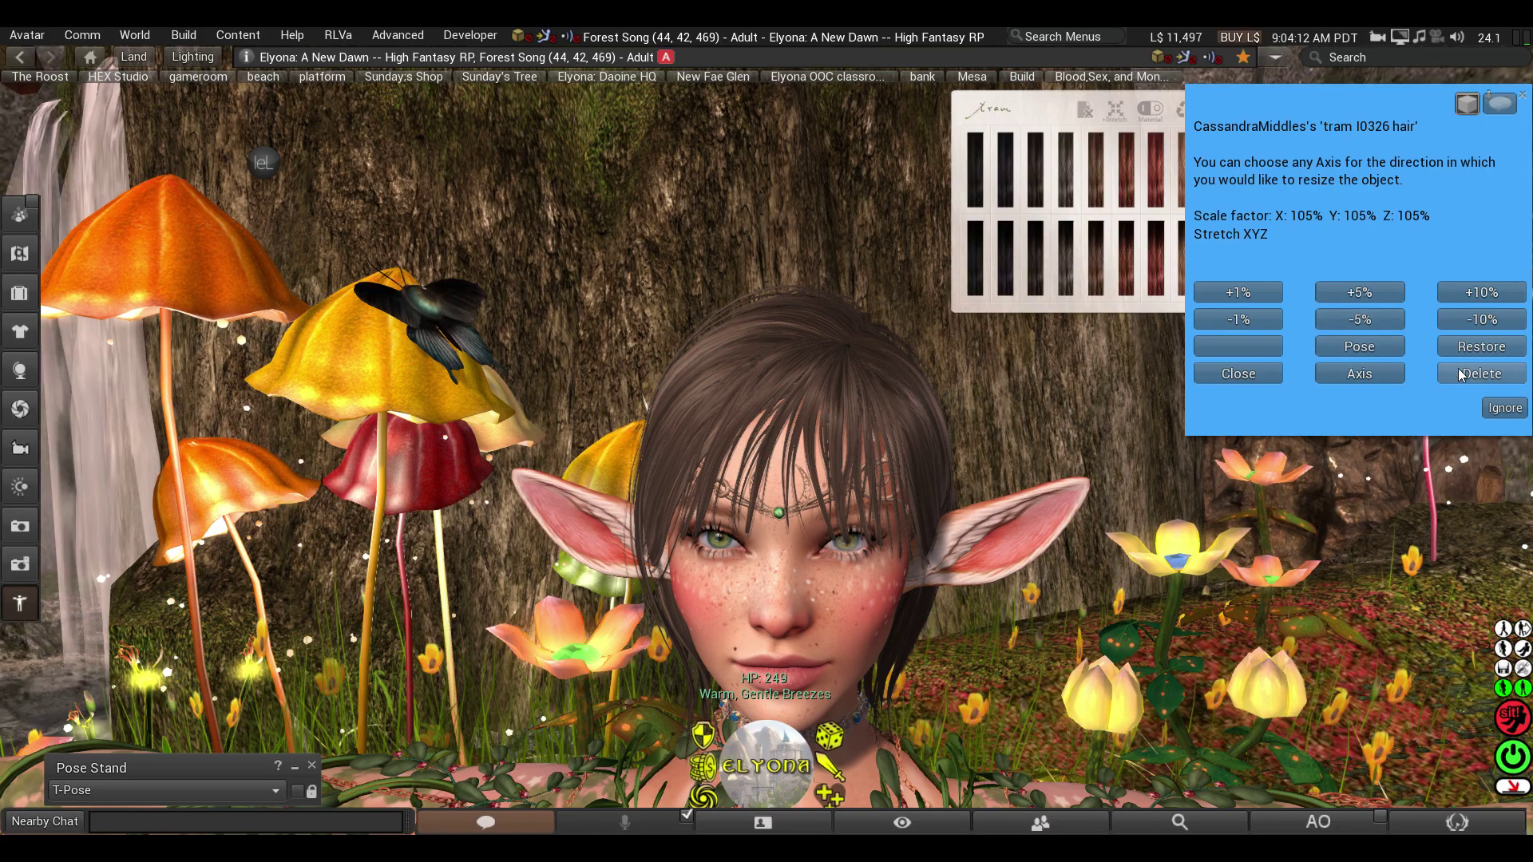
Step: Make a backup copy of the worn tram I0326 hair inside its FATPACK inventory folder
{"action": "left_click_drag", "start_coordinate": [789, 466], "coordinate": [3, 304], "text": "ctrl+alt"}
{"action": "left_click", "coordinate": [19, 294]}
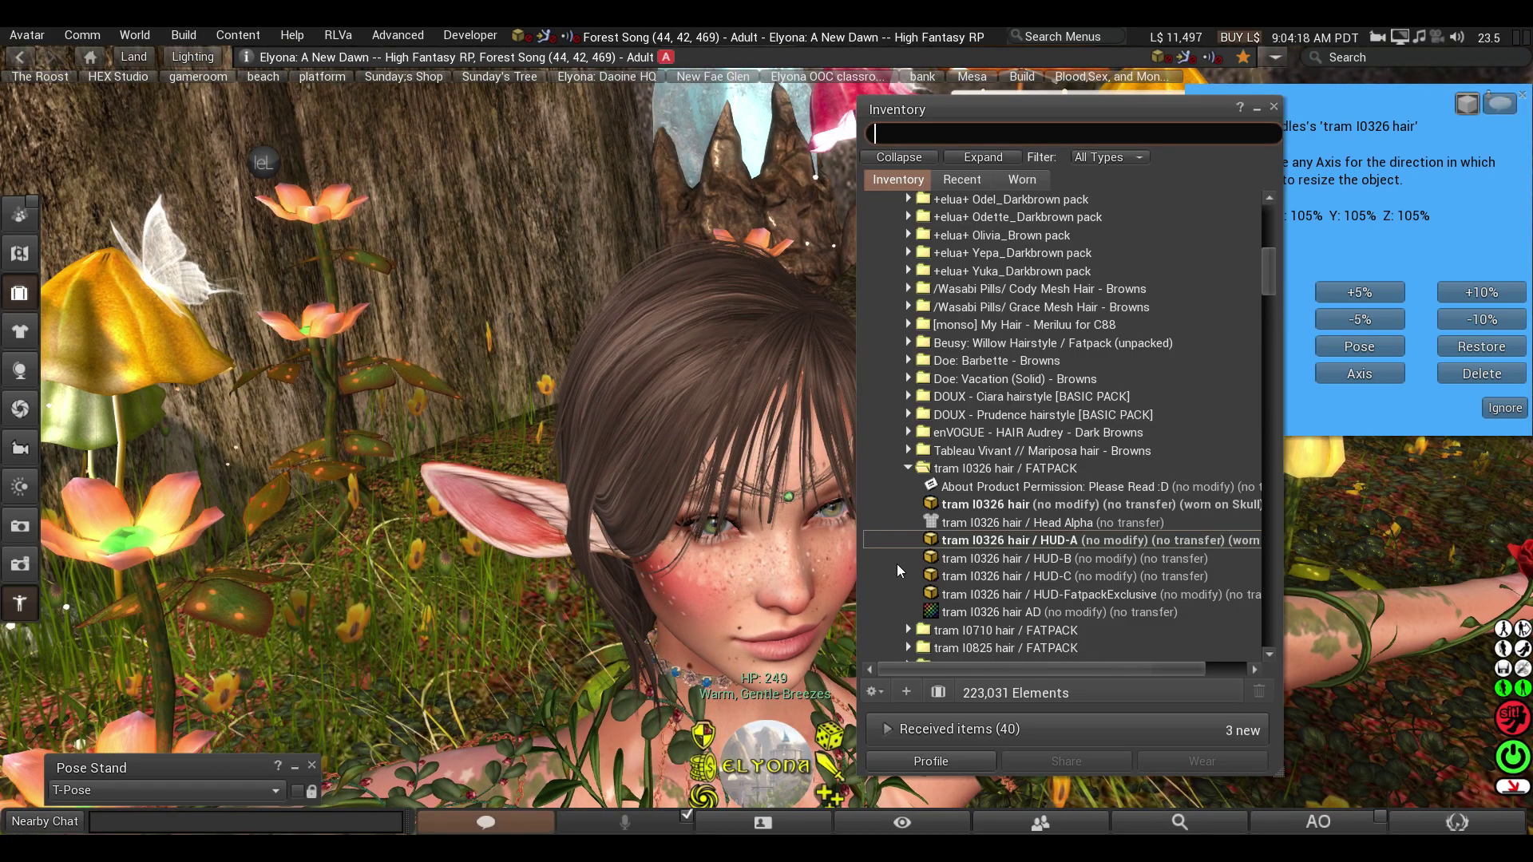
{"action": "right_click", "coordinate": [995, 505]}
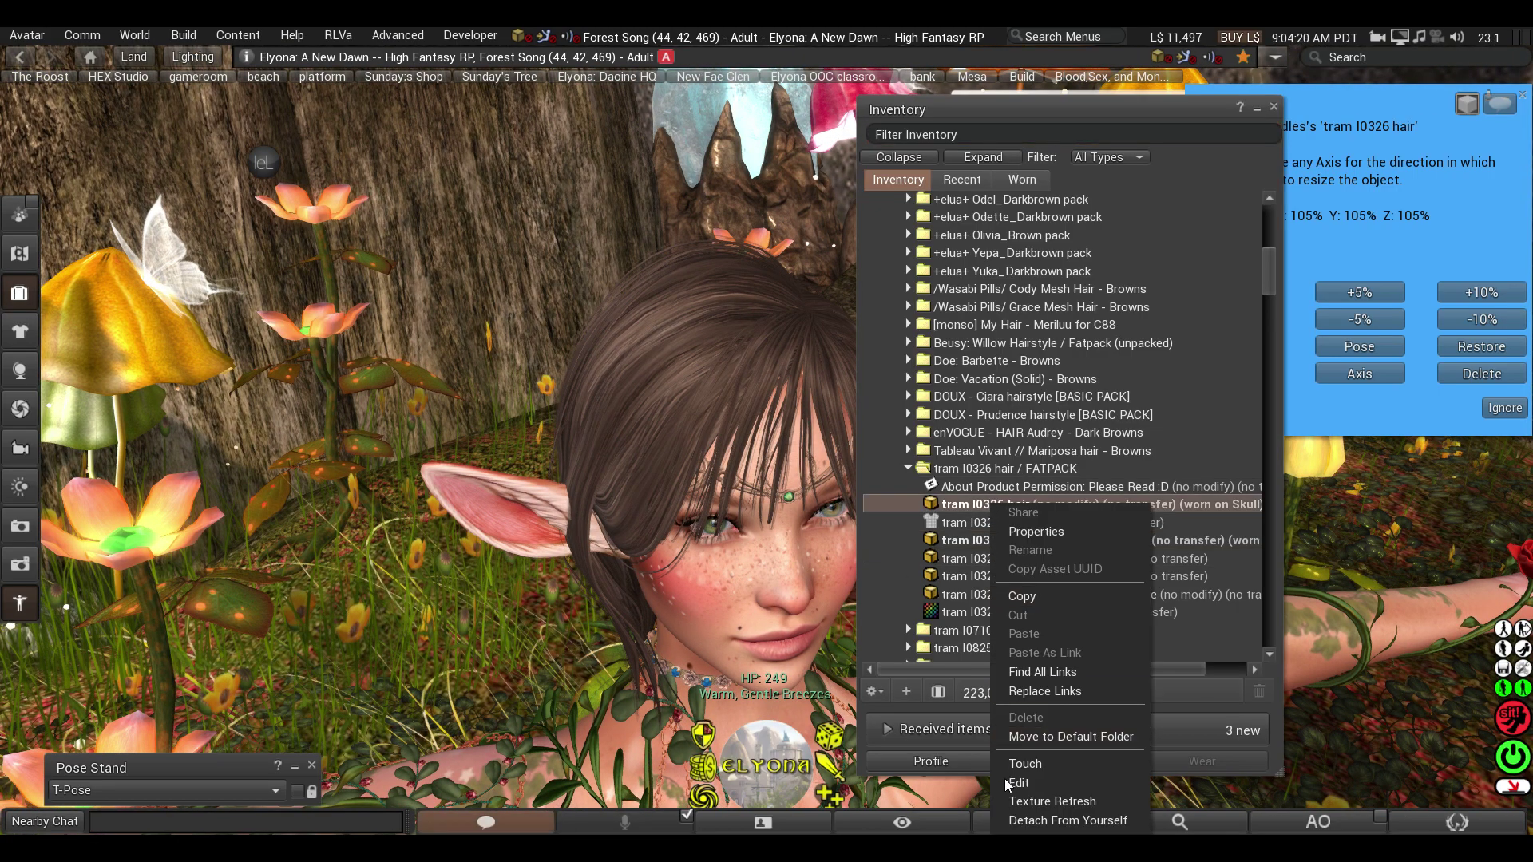
{"action": "left_click", "coordinate": [1006, 594]}
{"action": "right_click", "coordinate": [974, 471]}
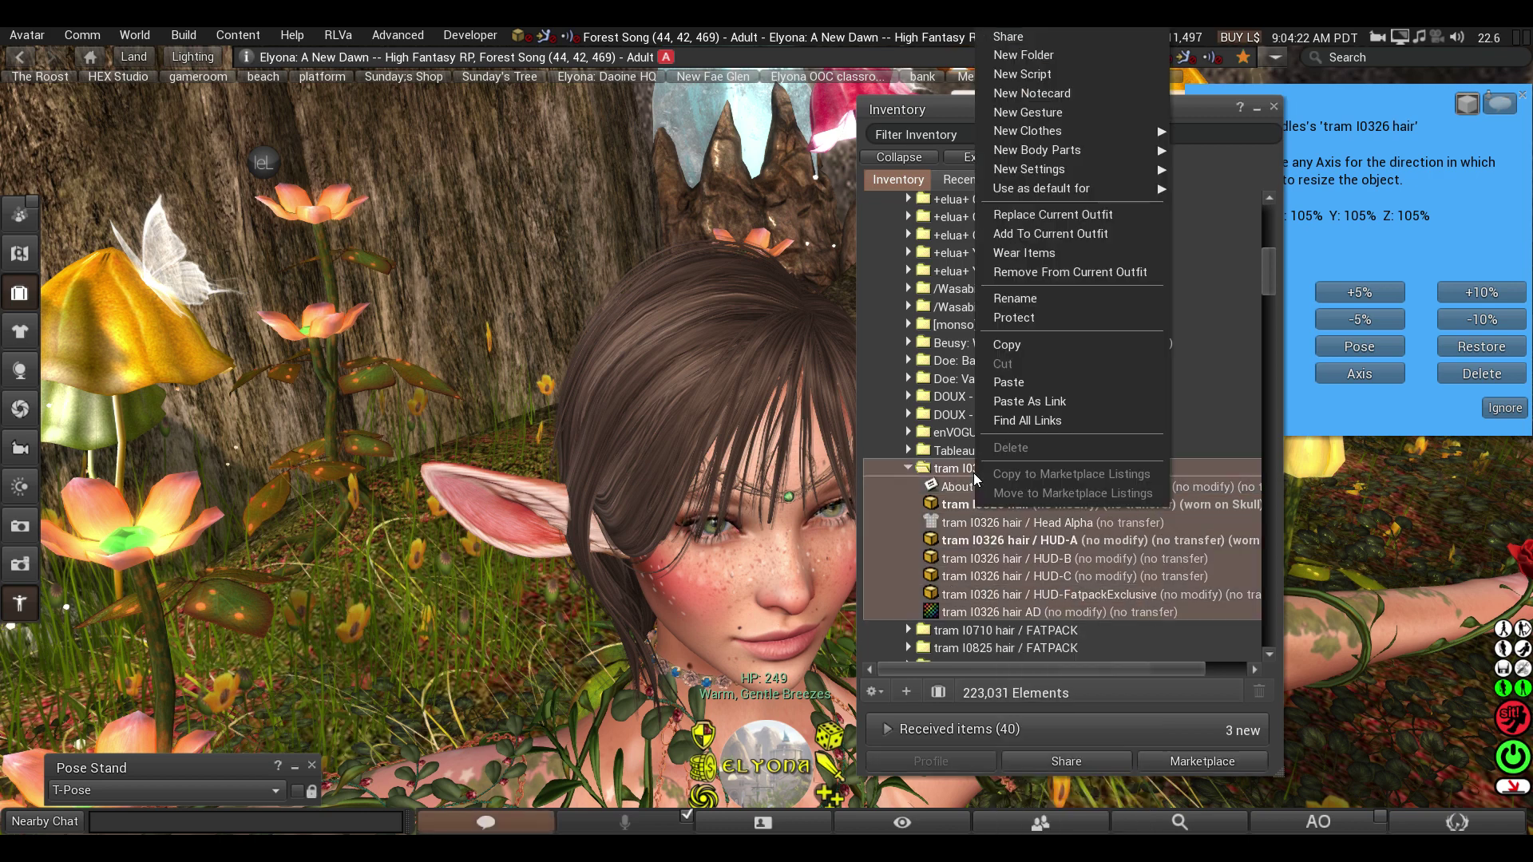
{"action": "left_click", "coordinate": [1008, 382]}
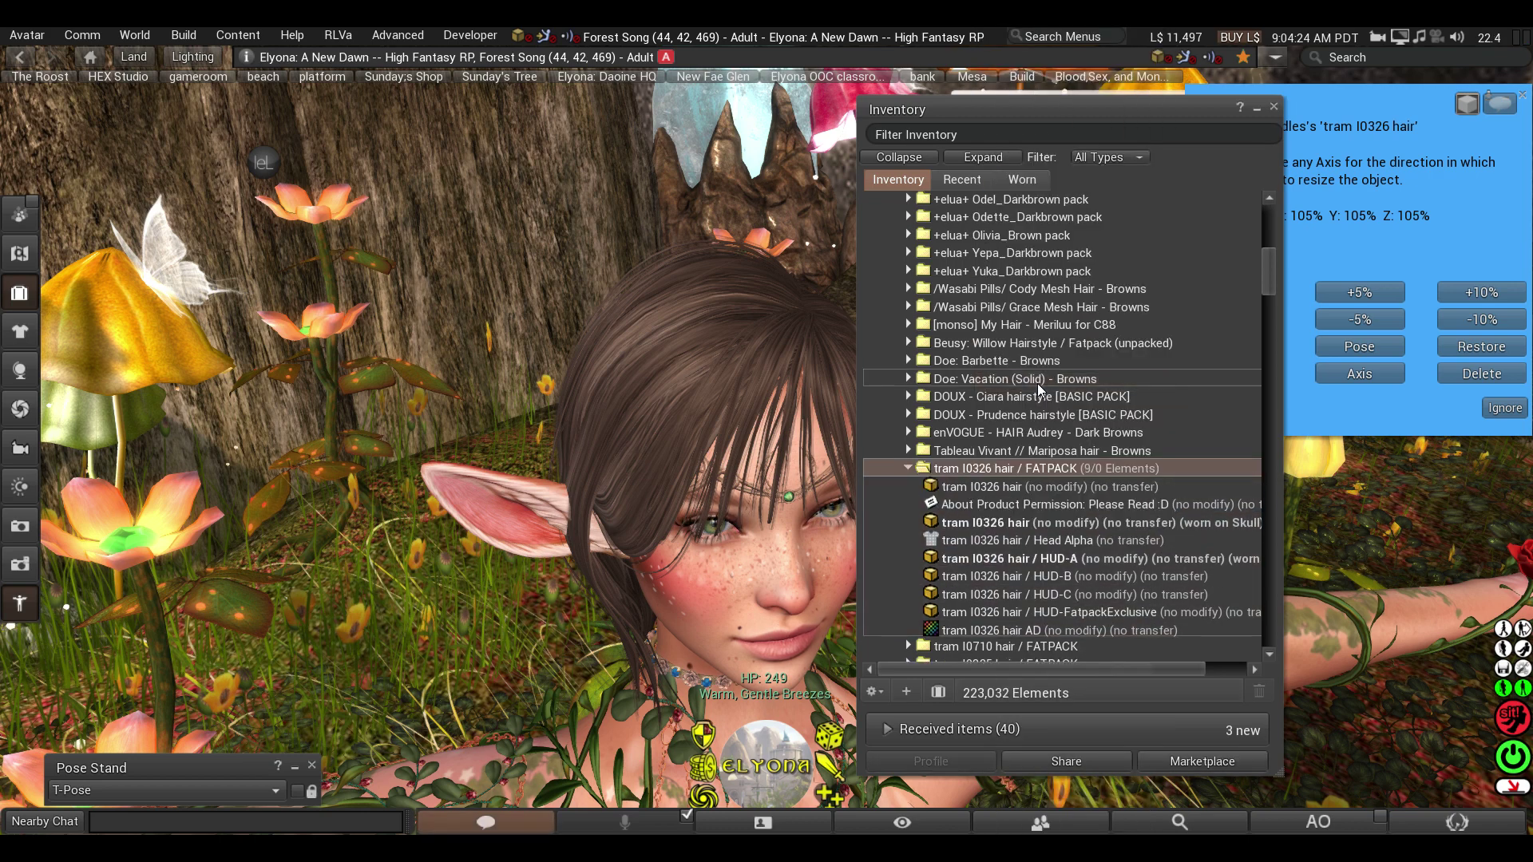
Step: Delete the *AQF* Resizer Plugin script from the worn tram I0326 hair
{"action": "left_click", "coordinate": [1490, 376]}
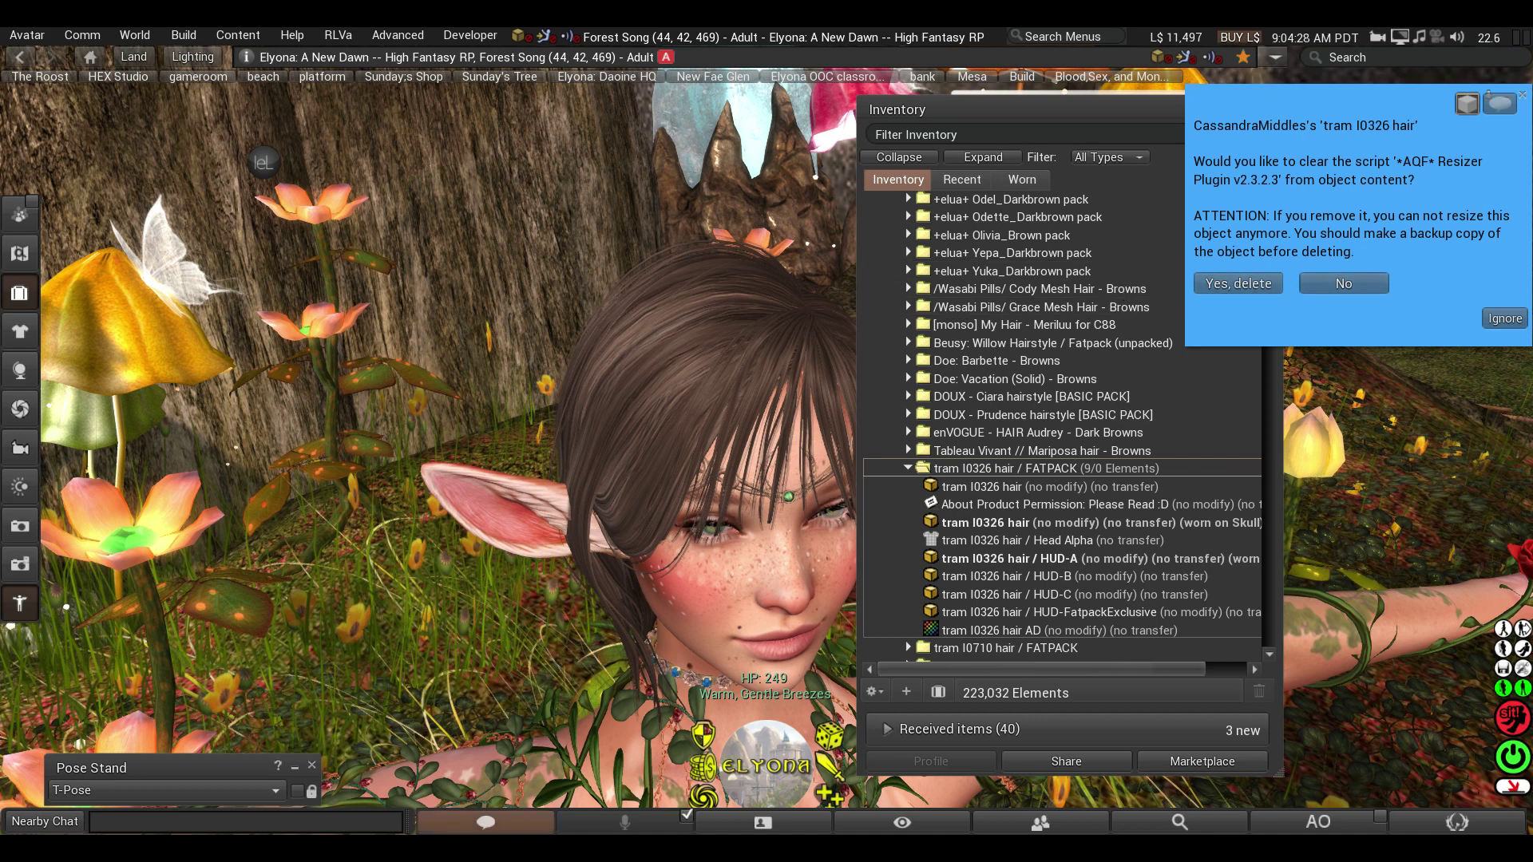
{"action": "left_click", "coordinate": [1224, 286]}
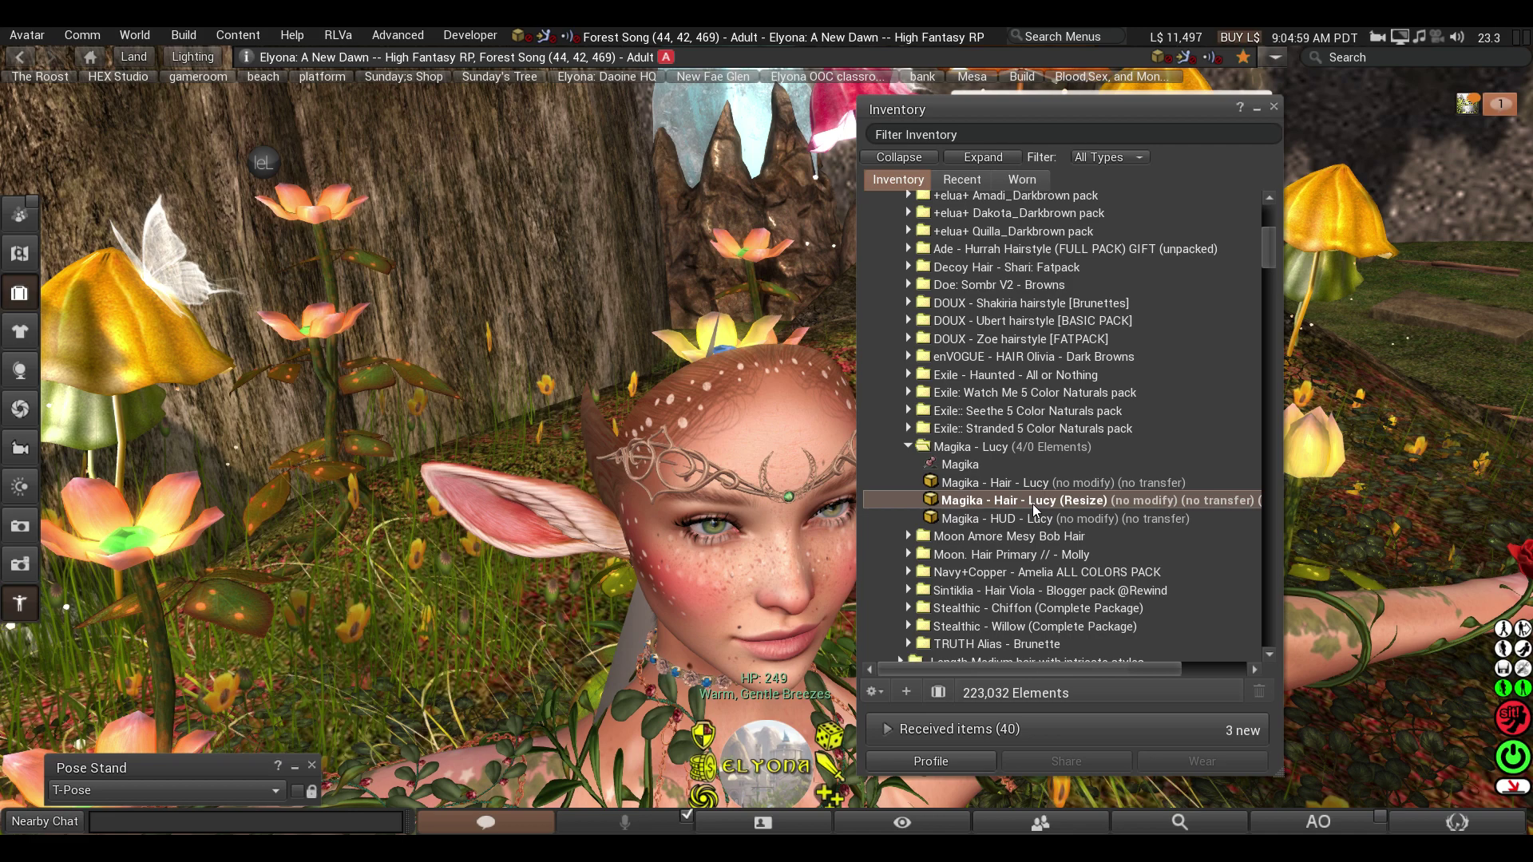
Step: Move the inventory window aside and shrink the Magika - Hair - Lucy (Resize) hair to 90% on all axes
{"action": "left_click_drag", "start_coordinate": [1129, 113], "coordinate": [157, 108]}
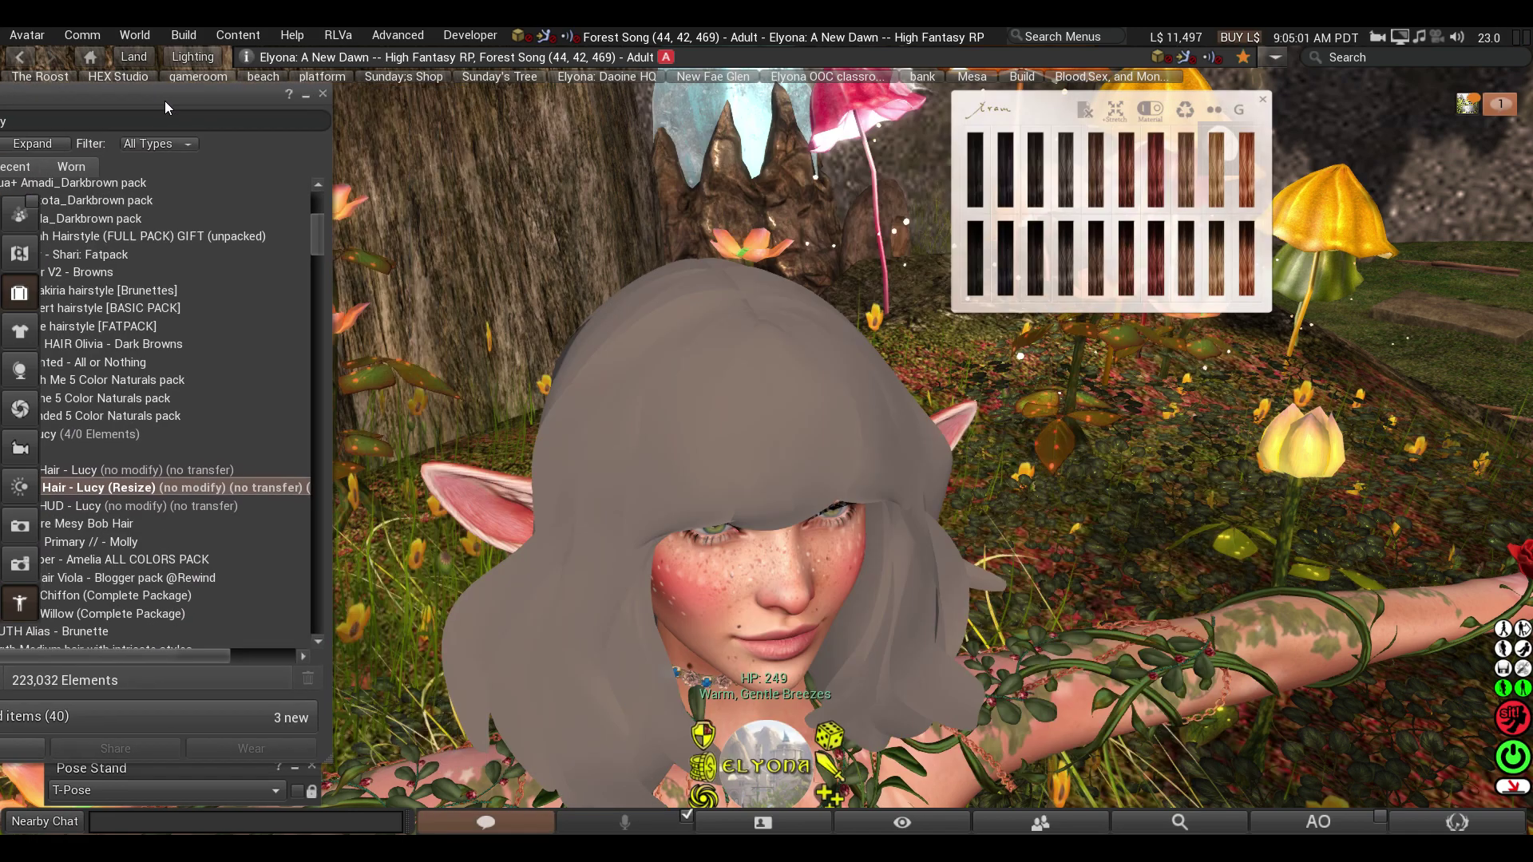
{"action": "left_click", "coordinate": [1213, 175]}
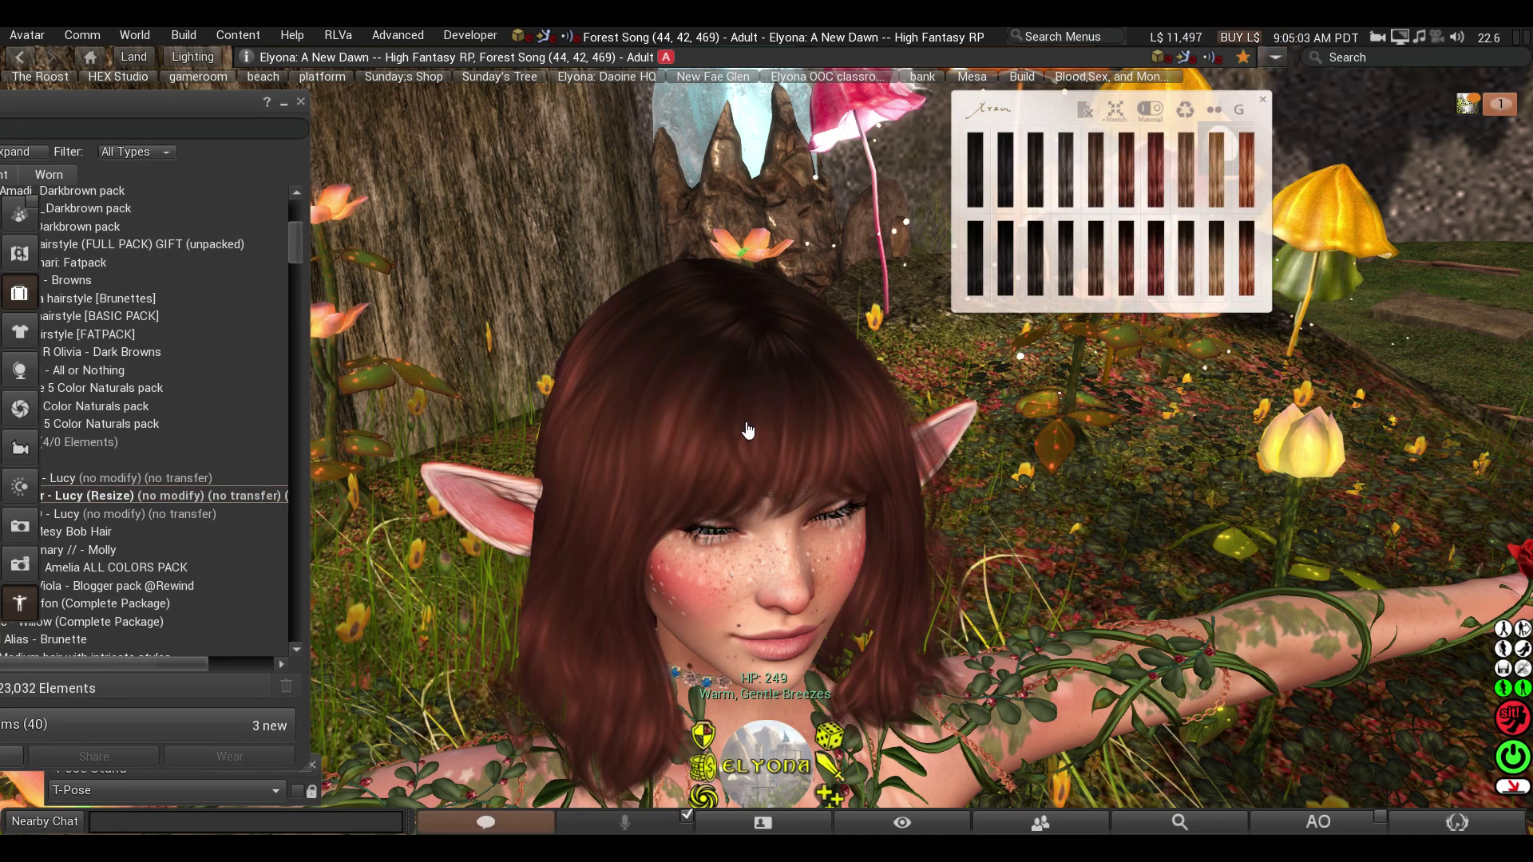
{"action": "left_click_drag", "start_coordinate": [729, 561], "coordinate": [765, 441], "text": "alt"}
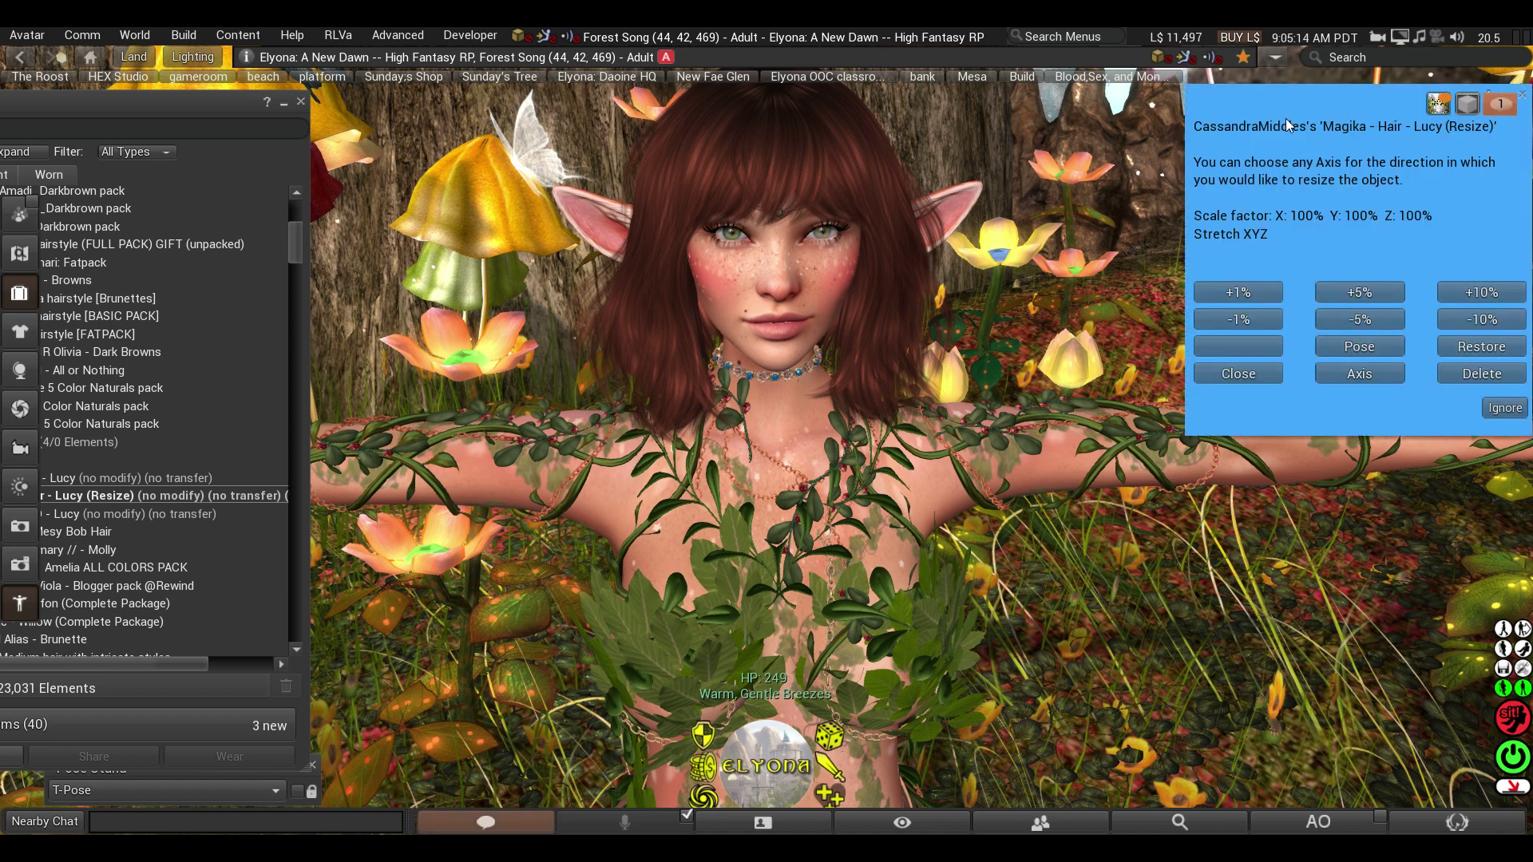
{"action": "left_click", "coordinate": [1468, 320]}
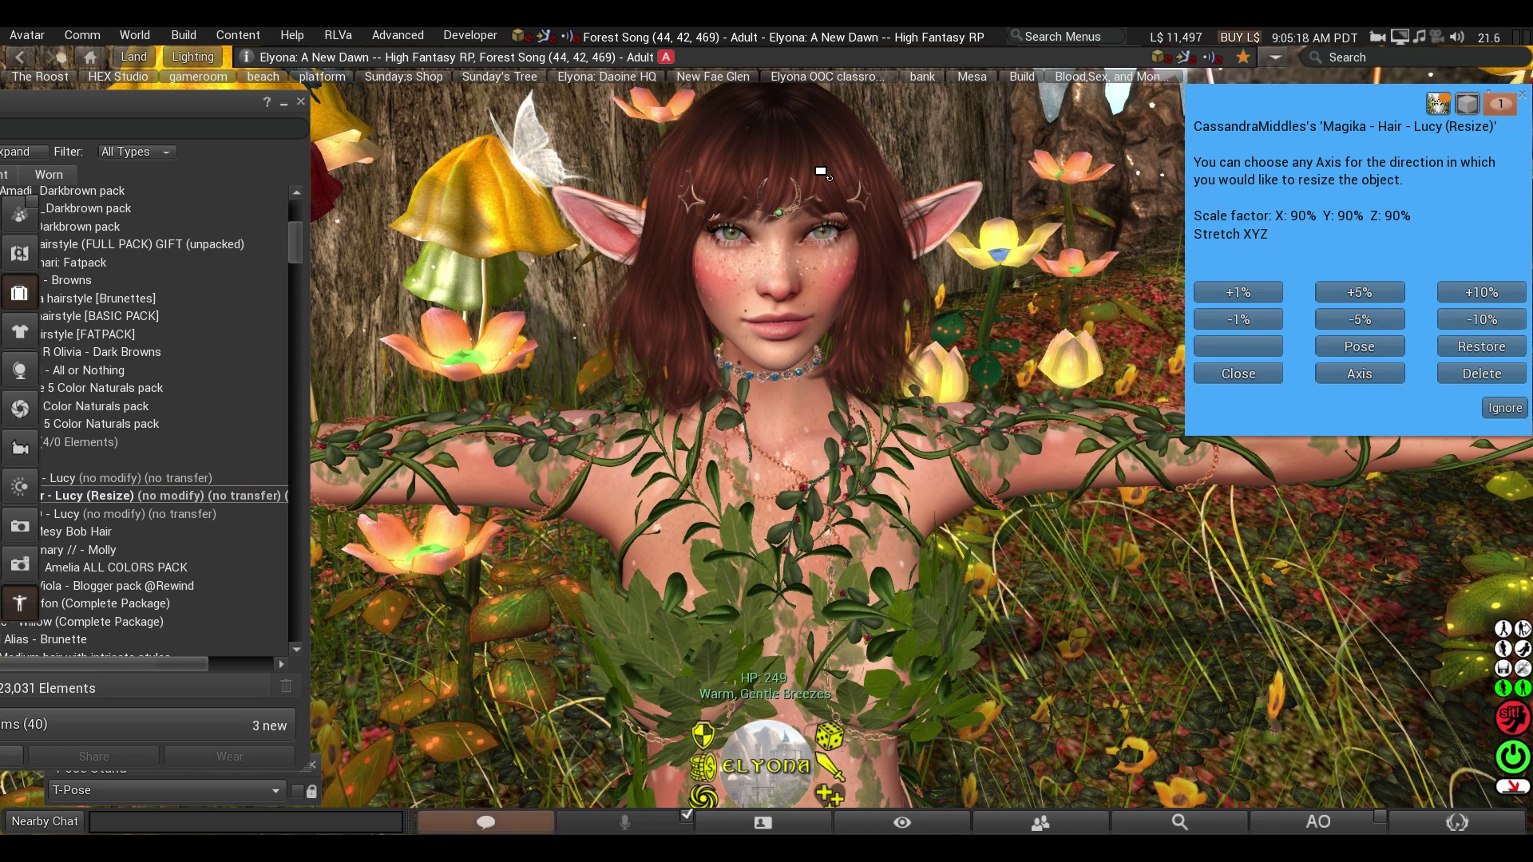
Step: Edit the Magika Lucy hair from the side, move it to about Y -0.042, and close the resize menu and inventory
{"action": "left_click_drag", "start_coordinate": [766, 200], "coordinate": [1509, 200], "text": "alt"}
{"action": "left_click_drag", "start_coordinate": [766, 415], "coordinate": [1309, 527], "text": "alt"}
{"action": "left_click_drag", "start_coordinate": [734, 509], "coordinate": [1189, 368], "text": "ctrl+alt"}
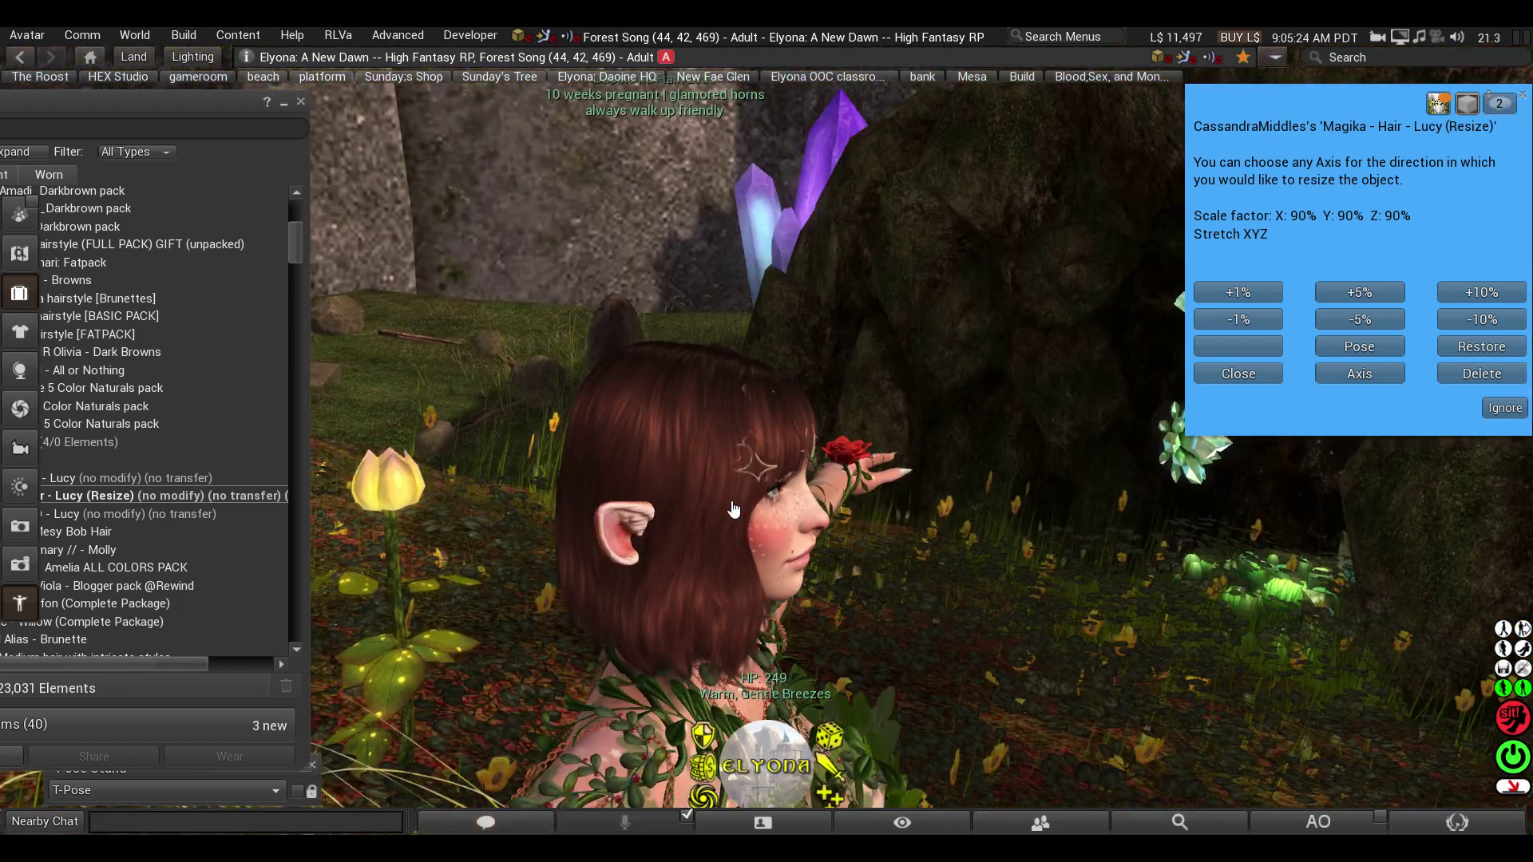
{"action": "right_click", "coordinate": [725, 503]}
{"action": "left_click", "coordinate": [751, 535]}
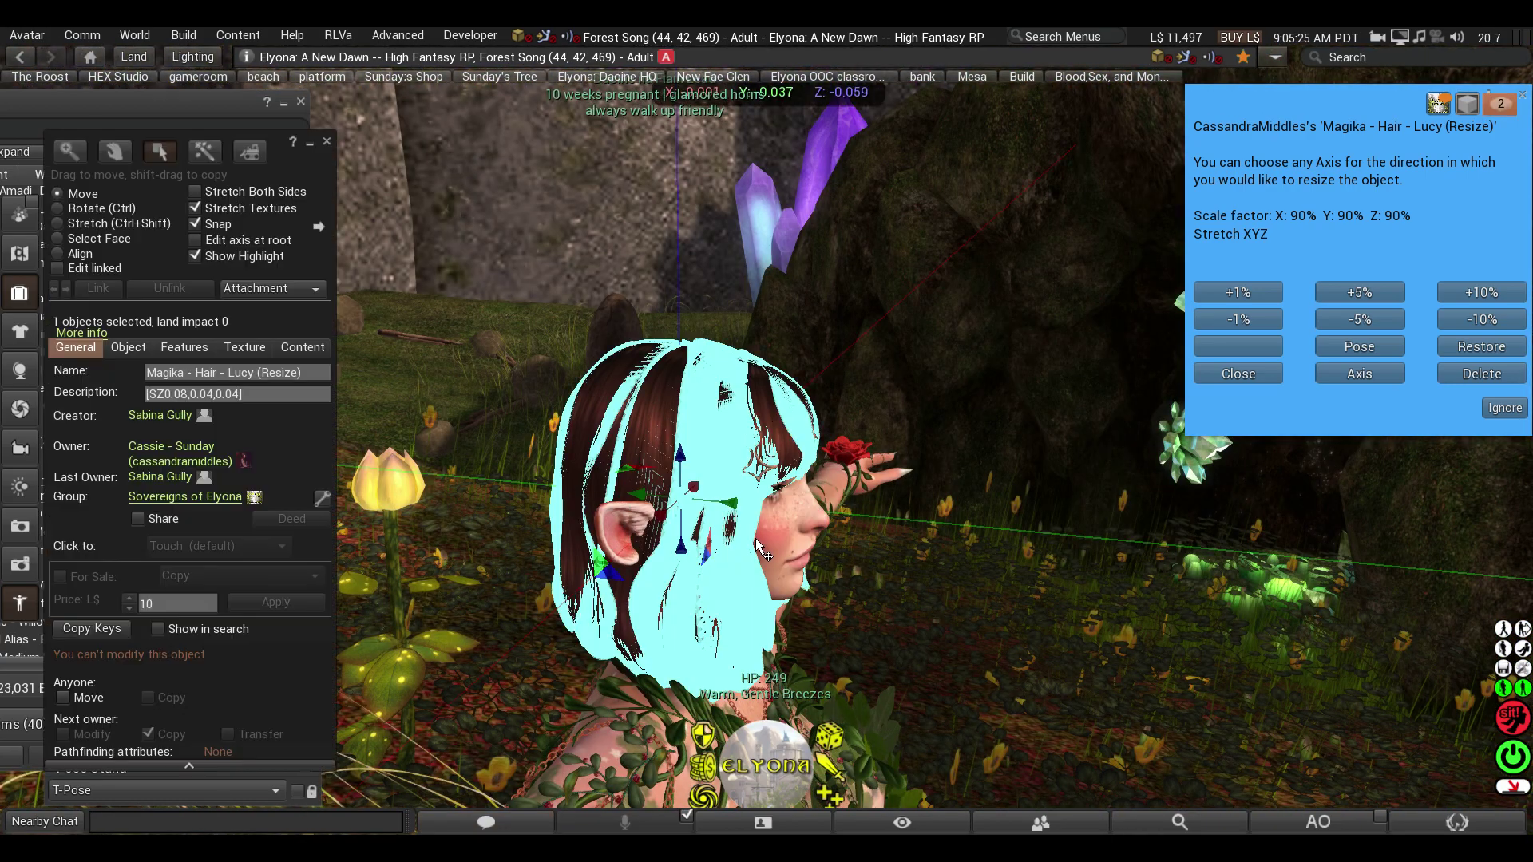
{"action": "left_click_drag", "start_coordinate": [727, 523], "coordinate": [519, 271]}
{"action": "left_click", "coordinate": [1522, 97]}
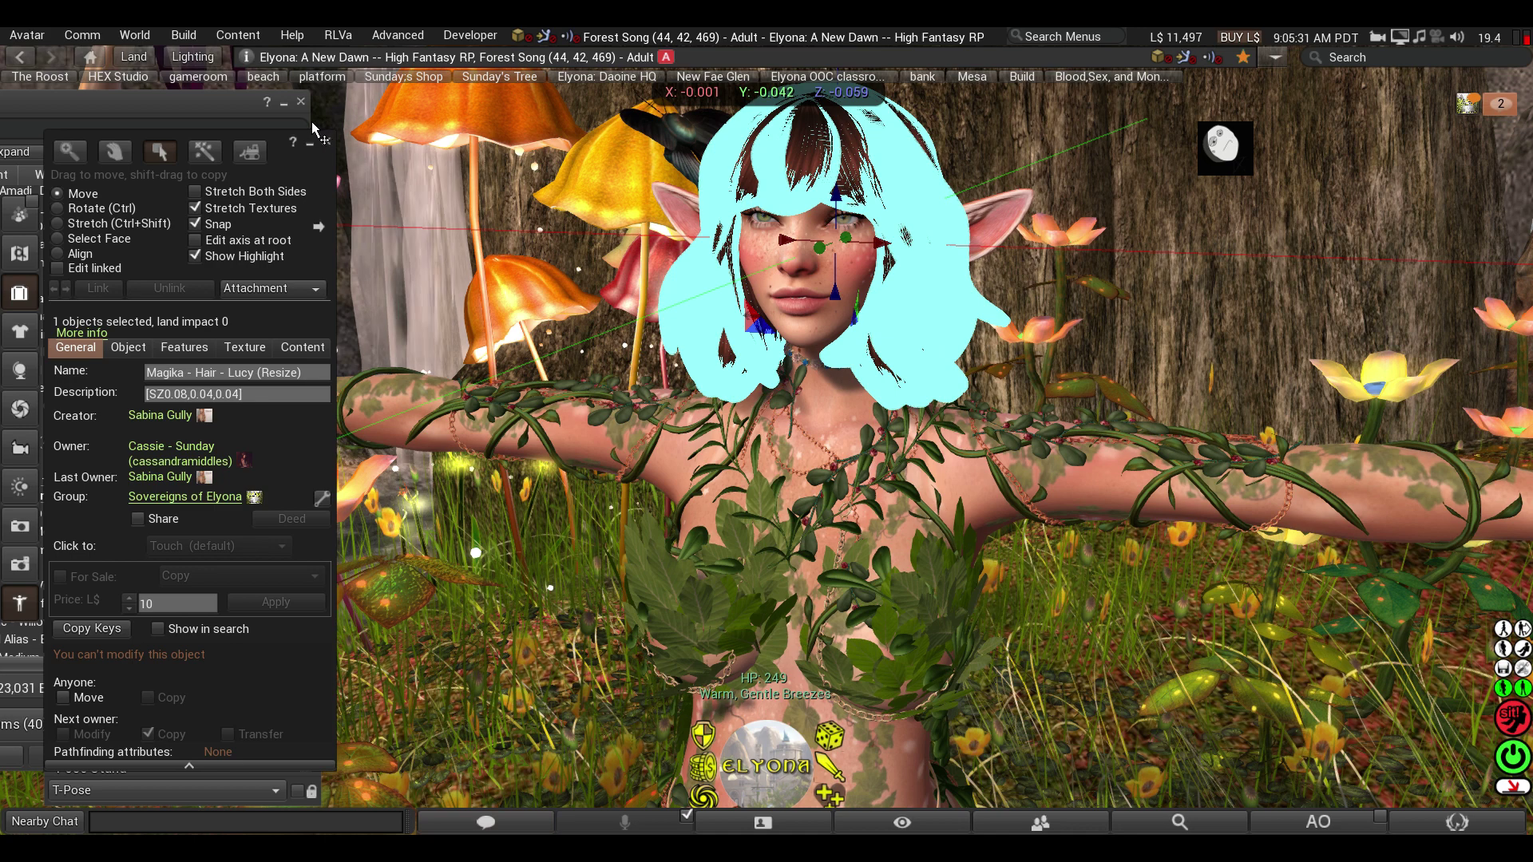
{"action": "left_click", "coordinate": [300, 101]}
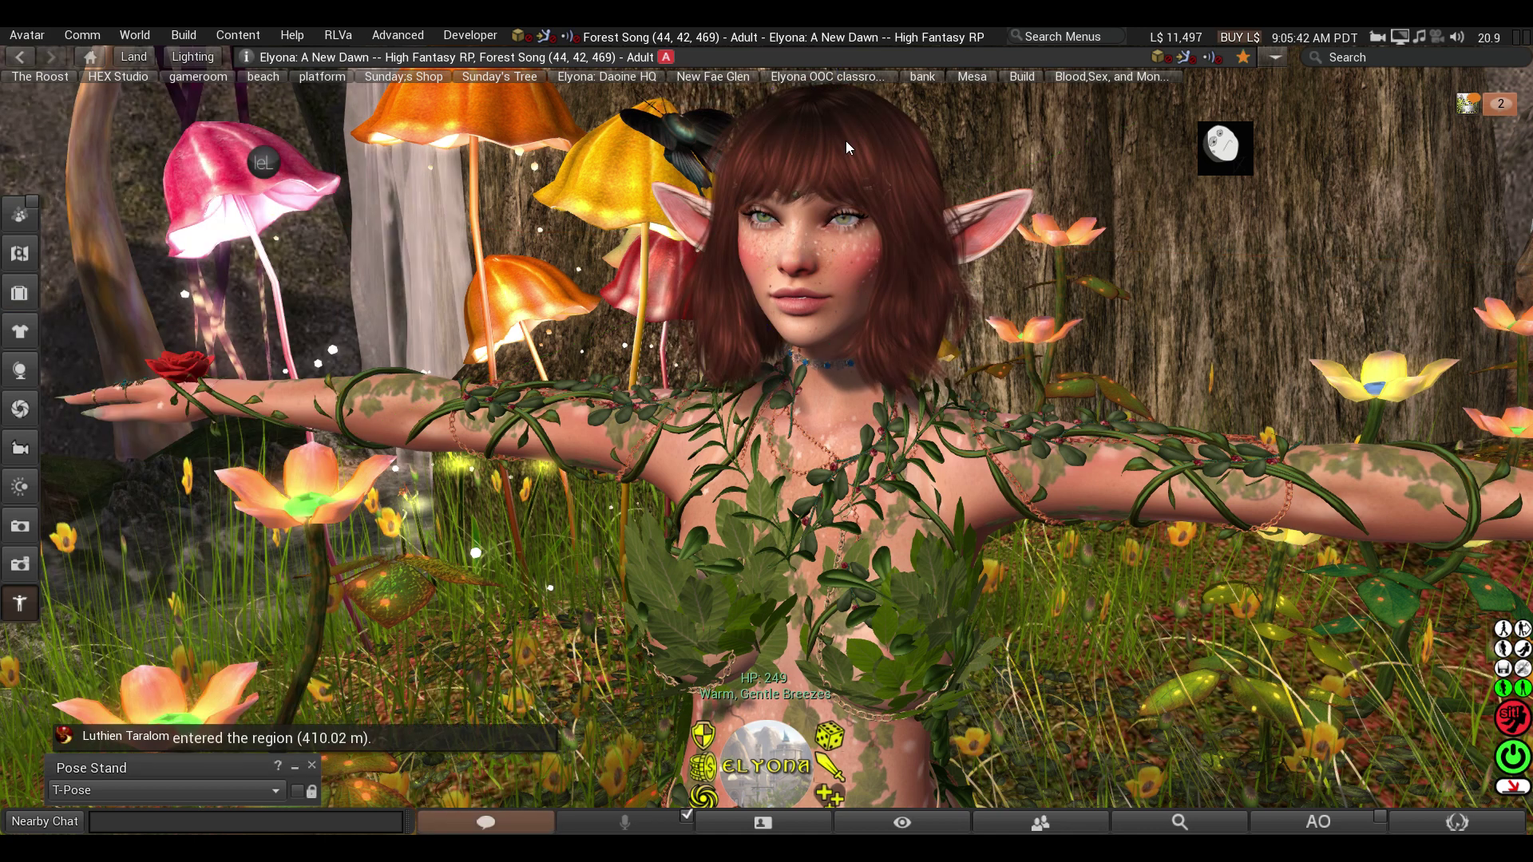
Step: Detach the Magika Lucy hair from the avatar and bring the inventory back fully into view
{"action": "right_click", "coordinate": [848, 148]}
{"action": "left_click", "coordinate": [848, 196]}
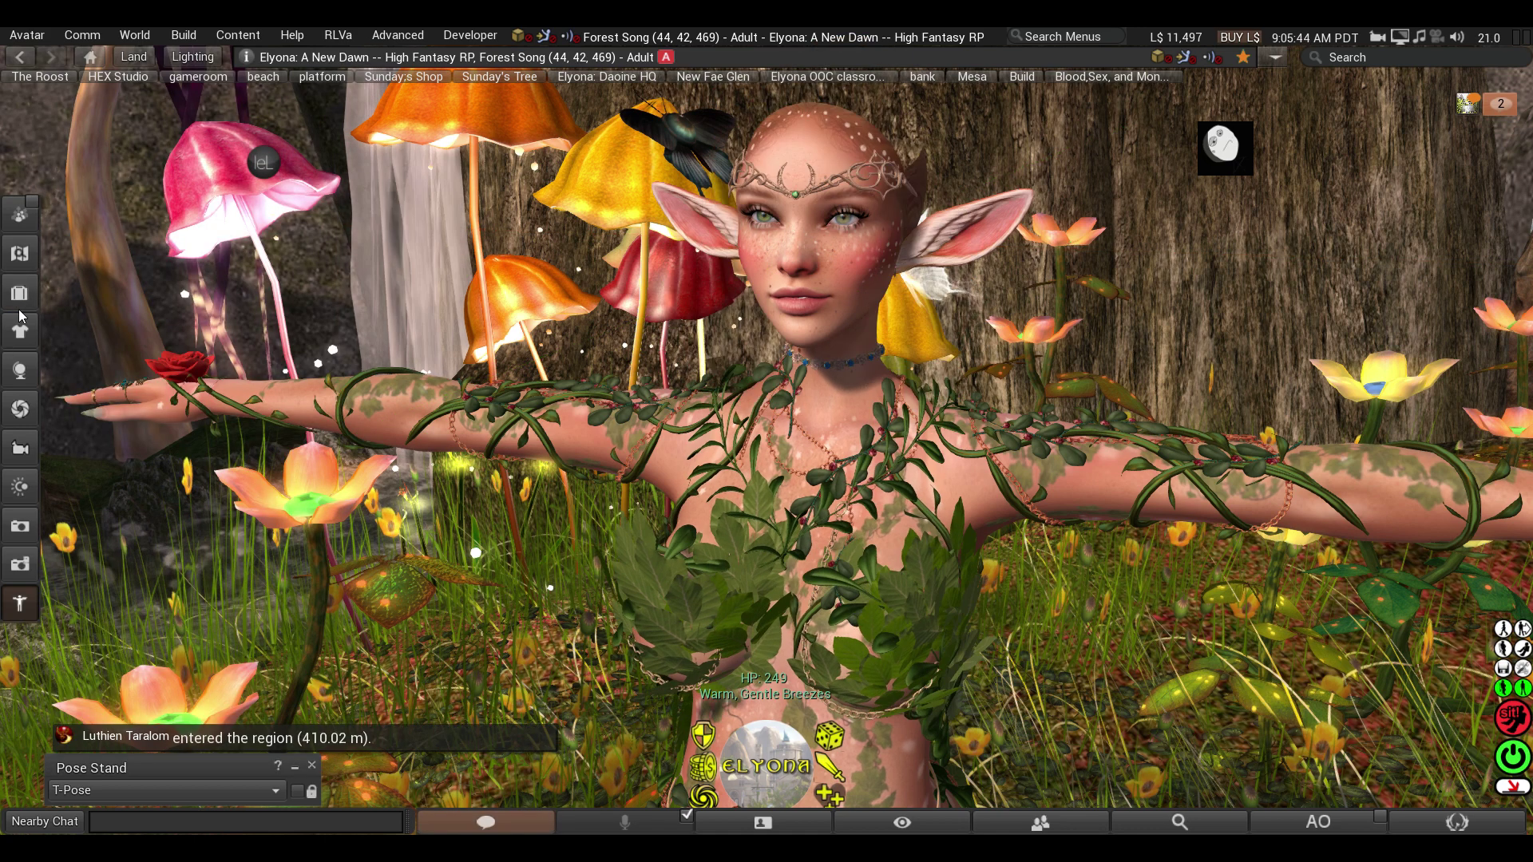
{"action": "left_click", "coordinate": [22, 304]}
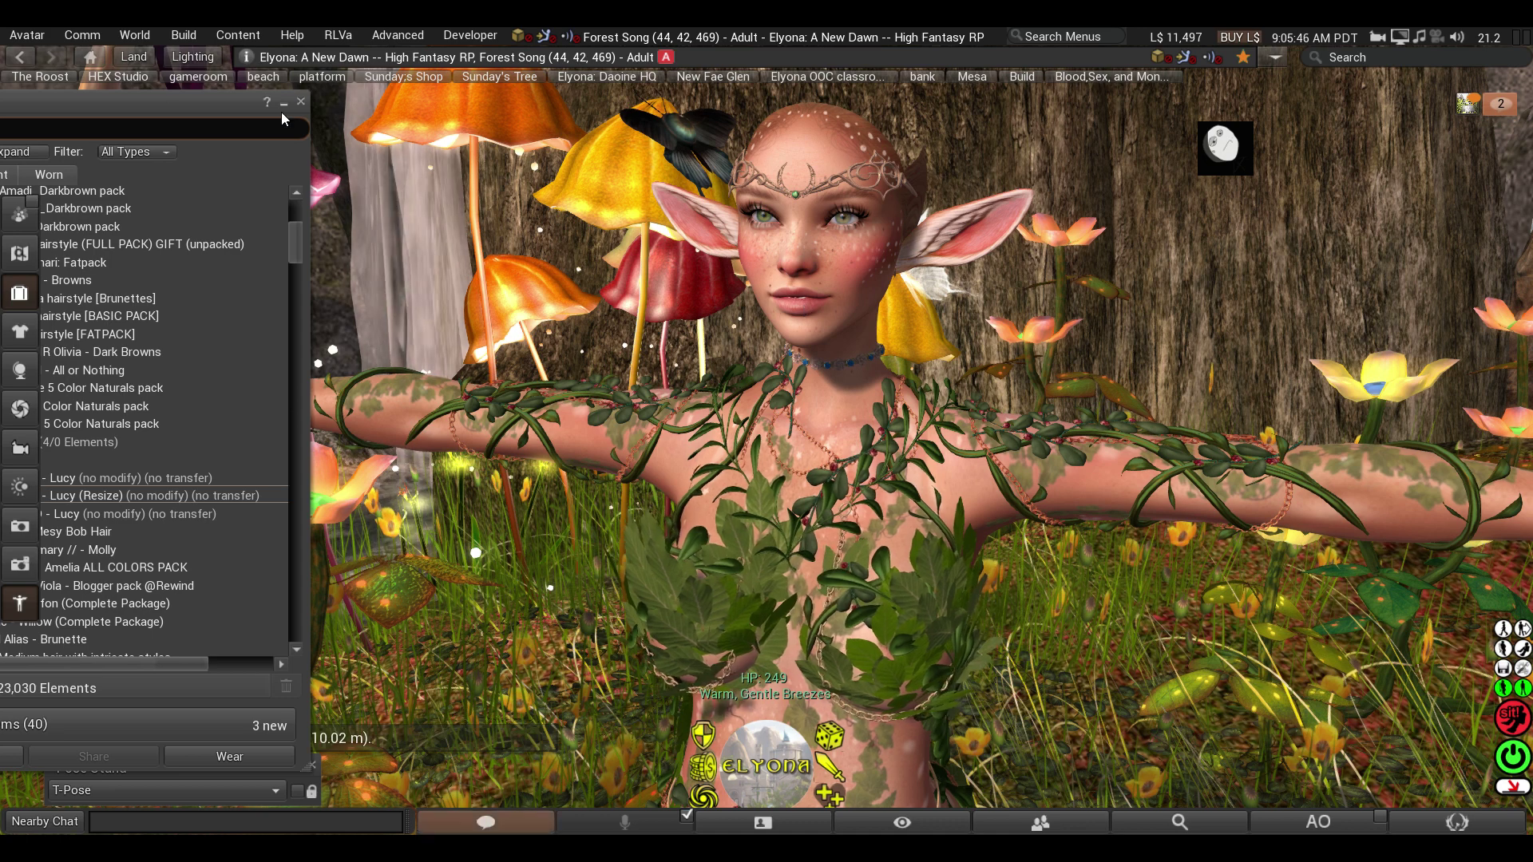
{"action": "left_click_drag", "start_coordinate": [228, 110], "coordinate": [514, 126]}
Step: Collapse the chin length hair folder and open the Navy+Copper - Ivy FatPack folder under Length Medium hair with intricate styles
{"action": "scroll", "coordinate": [363, 335], "scroll_direction": "up", "scroll_amount": 8}
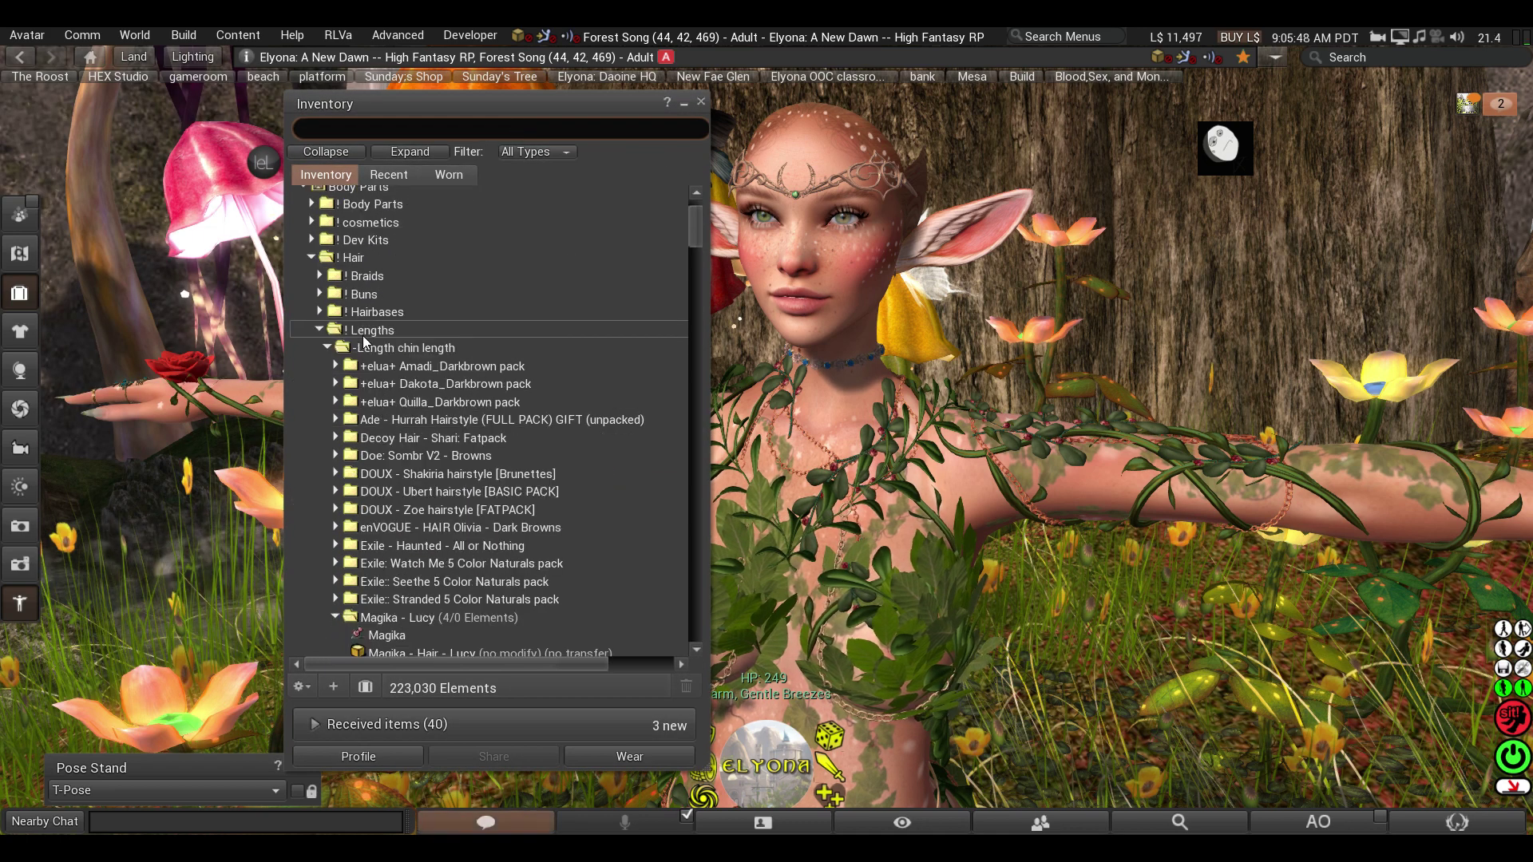
{"action": "left_click", "coordinate": [320, 392]}
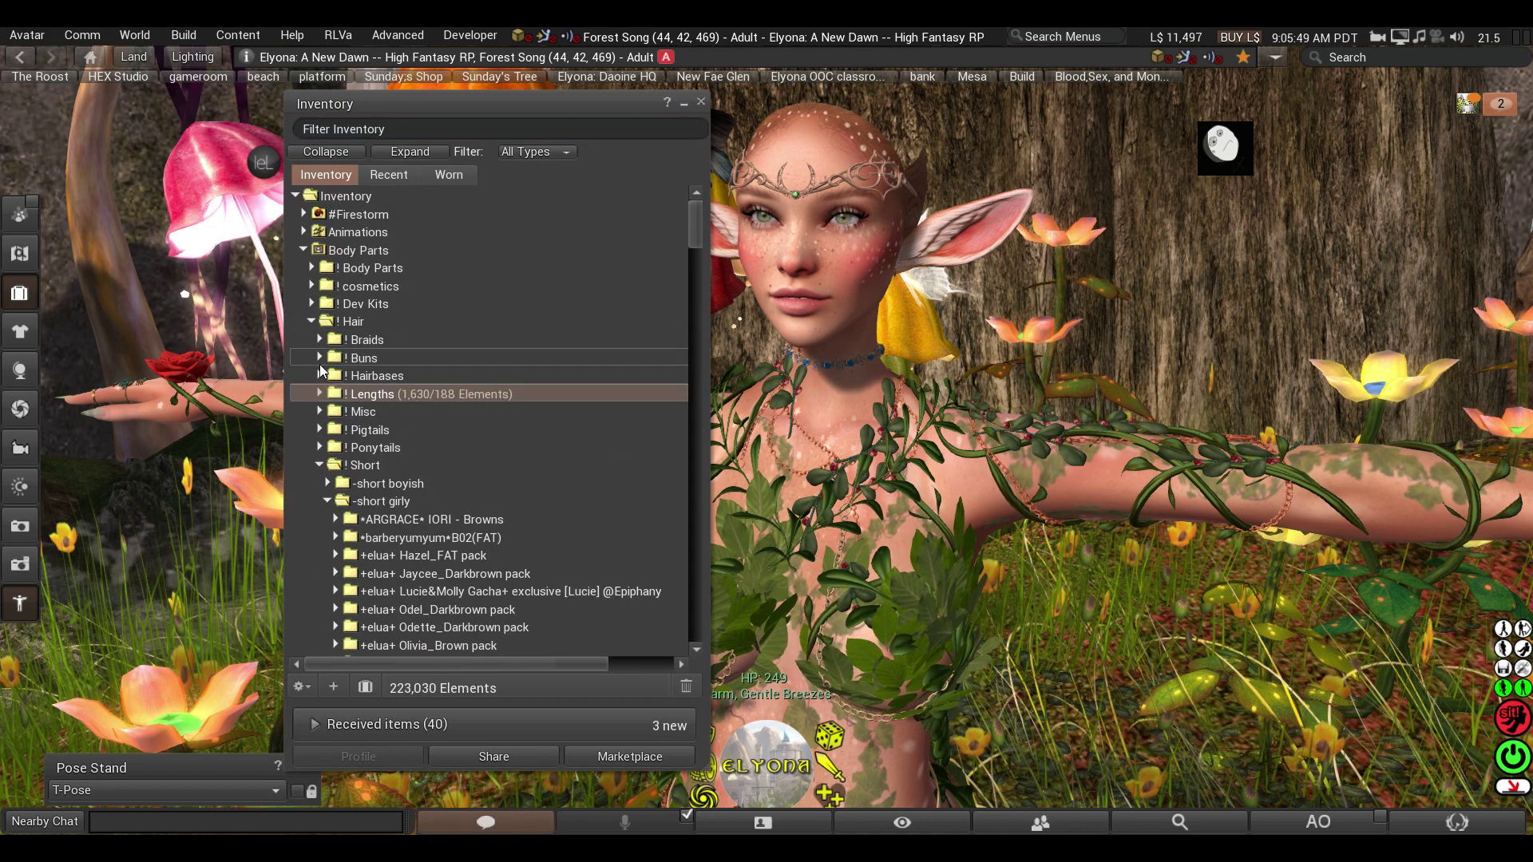
{"action": "left_click", "coordinate": [321, 403]}
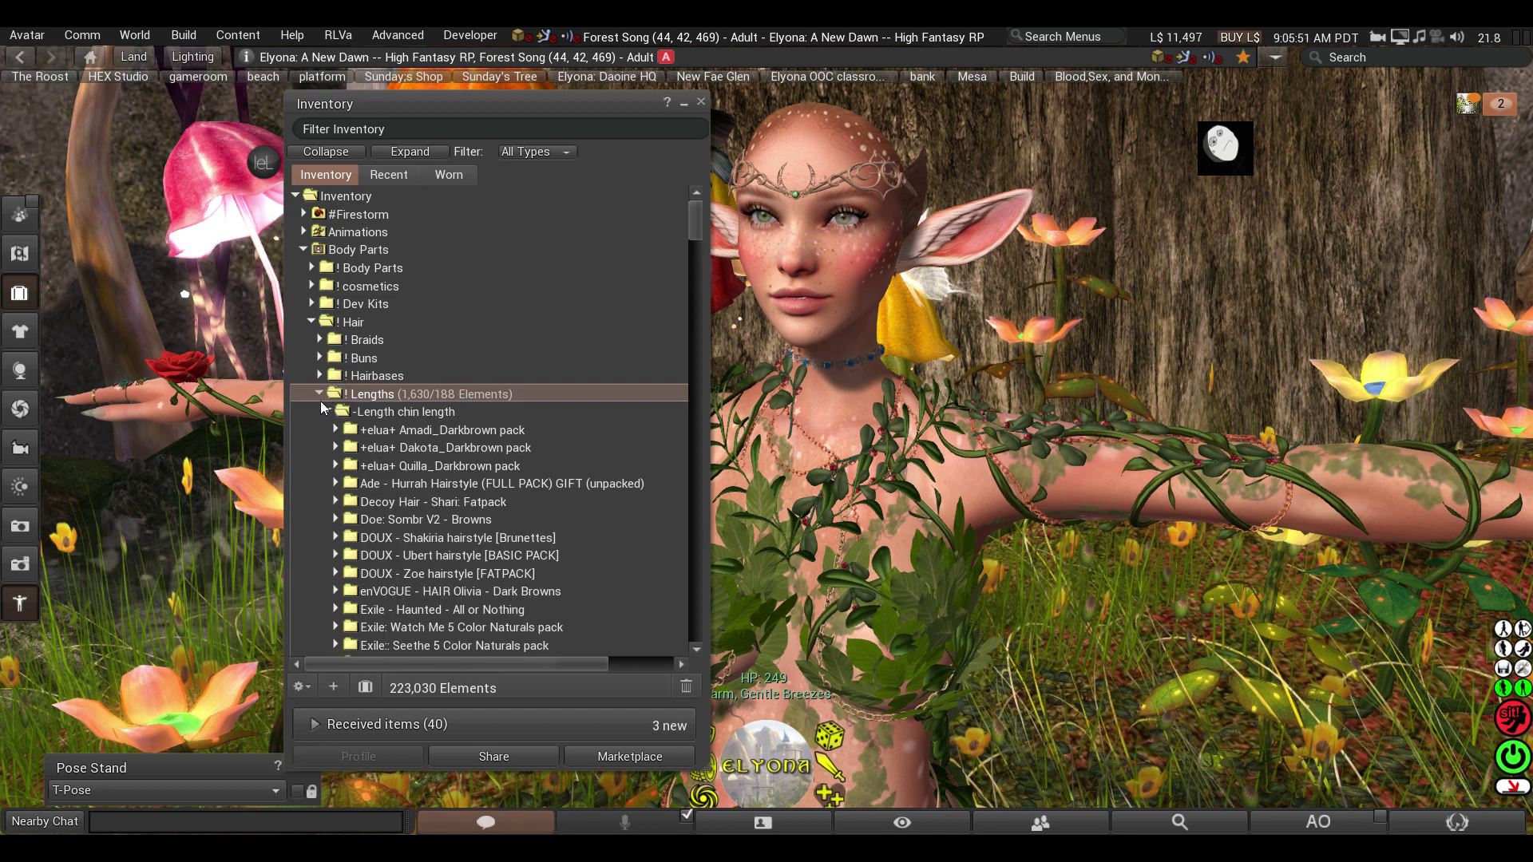
{"action": "left_click", "coordinate": [327, 410]}
{"action": "left_click", "coordinate": [328, 430]}
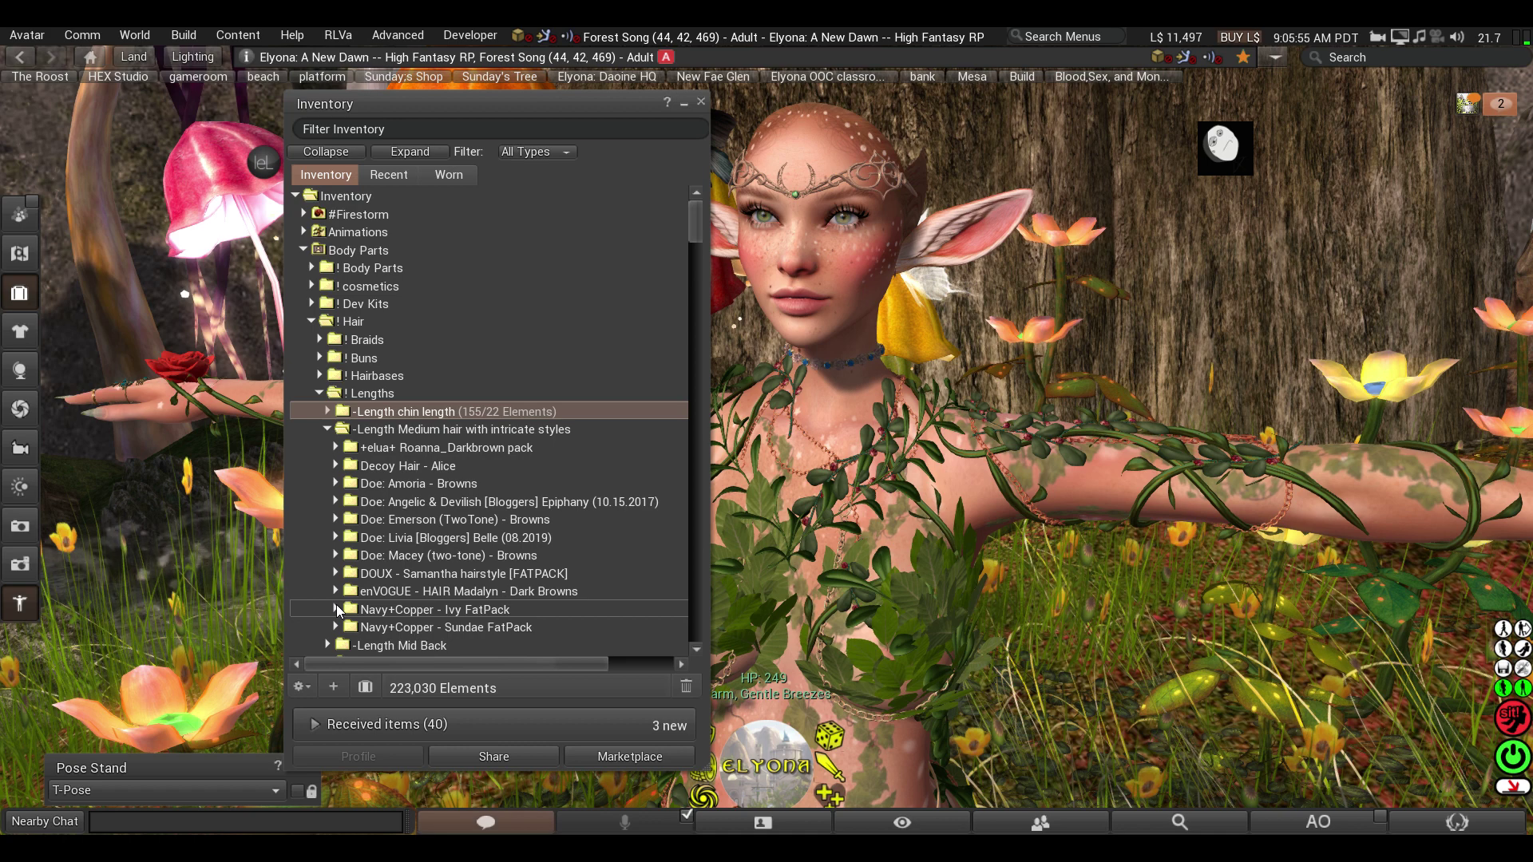
{"action": "left_click", "coordinate": [336, 609]}
Step: Add the Navy+Copper - Ivy - S hair to the avatar and close the inventory
{"action": "right_click", "coordinate": [484, 503]}
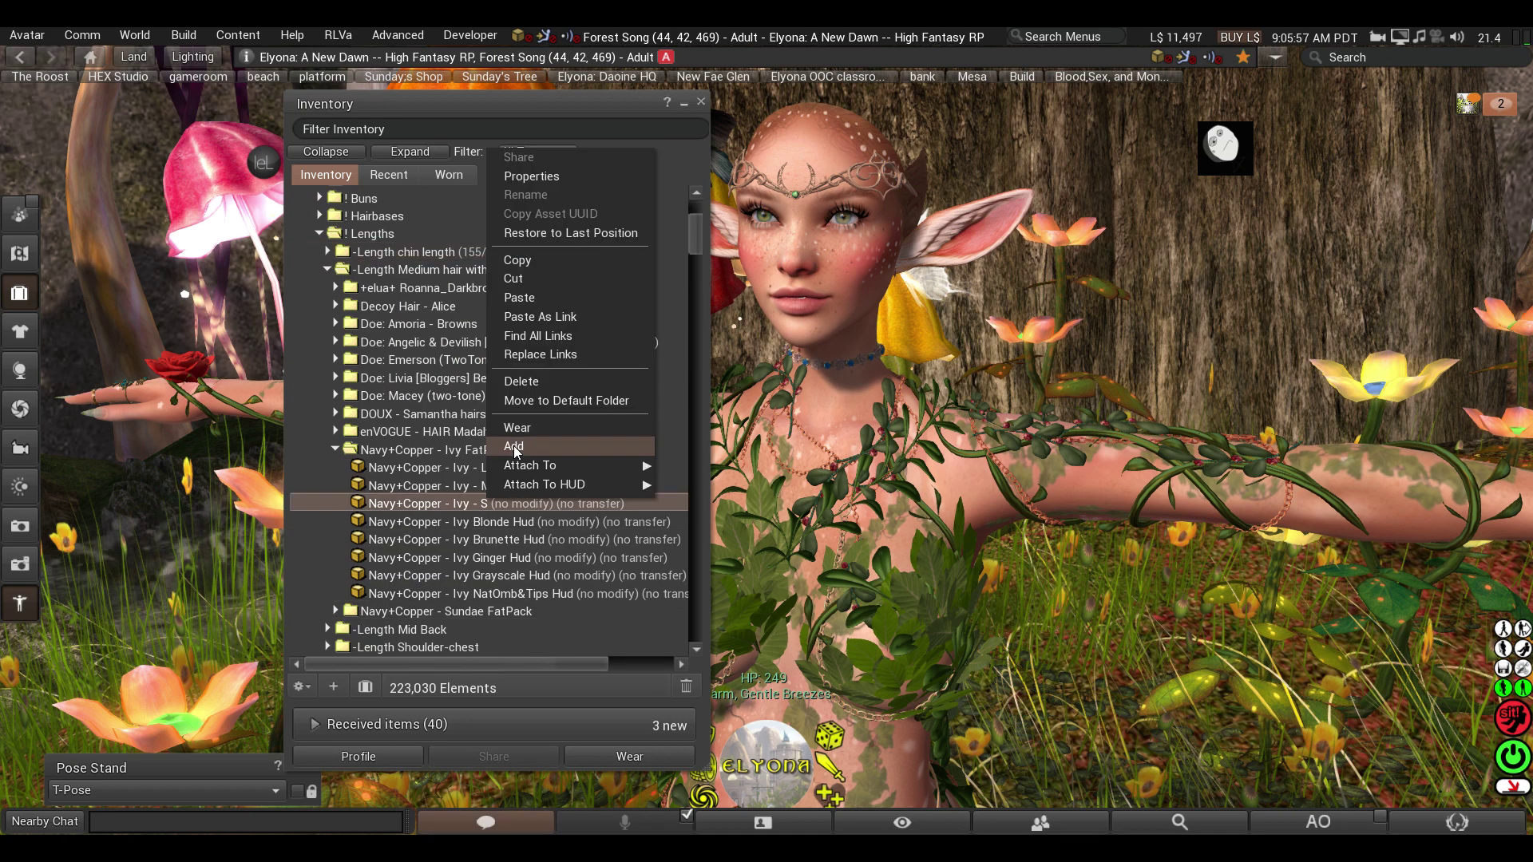
{"action": "left_click", "coordinate": [524, 445]}
{"action": "left_click", "coordinate": [700, 102]}
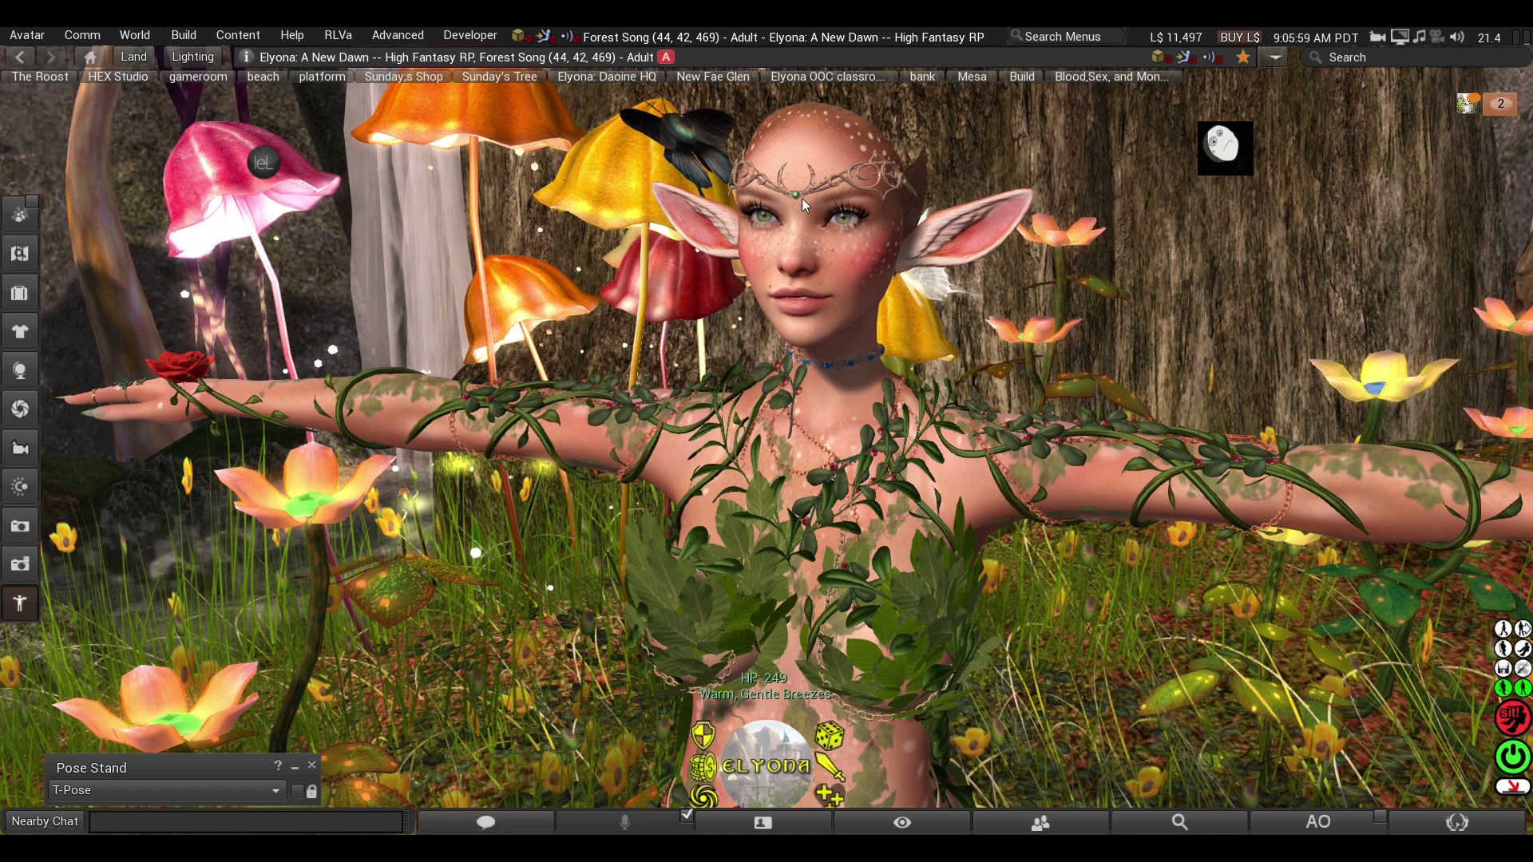
Step: Open the worn Navy+Copper - Ivy - S hair for editing from a side view and show its name and texture settings
{"action": "left_click_drag", "start_coordinate": [796, 156], "coordinate": [846, 164], "text": "alt"}
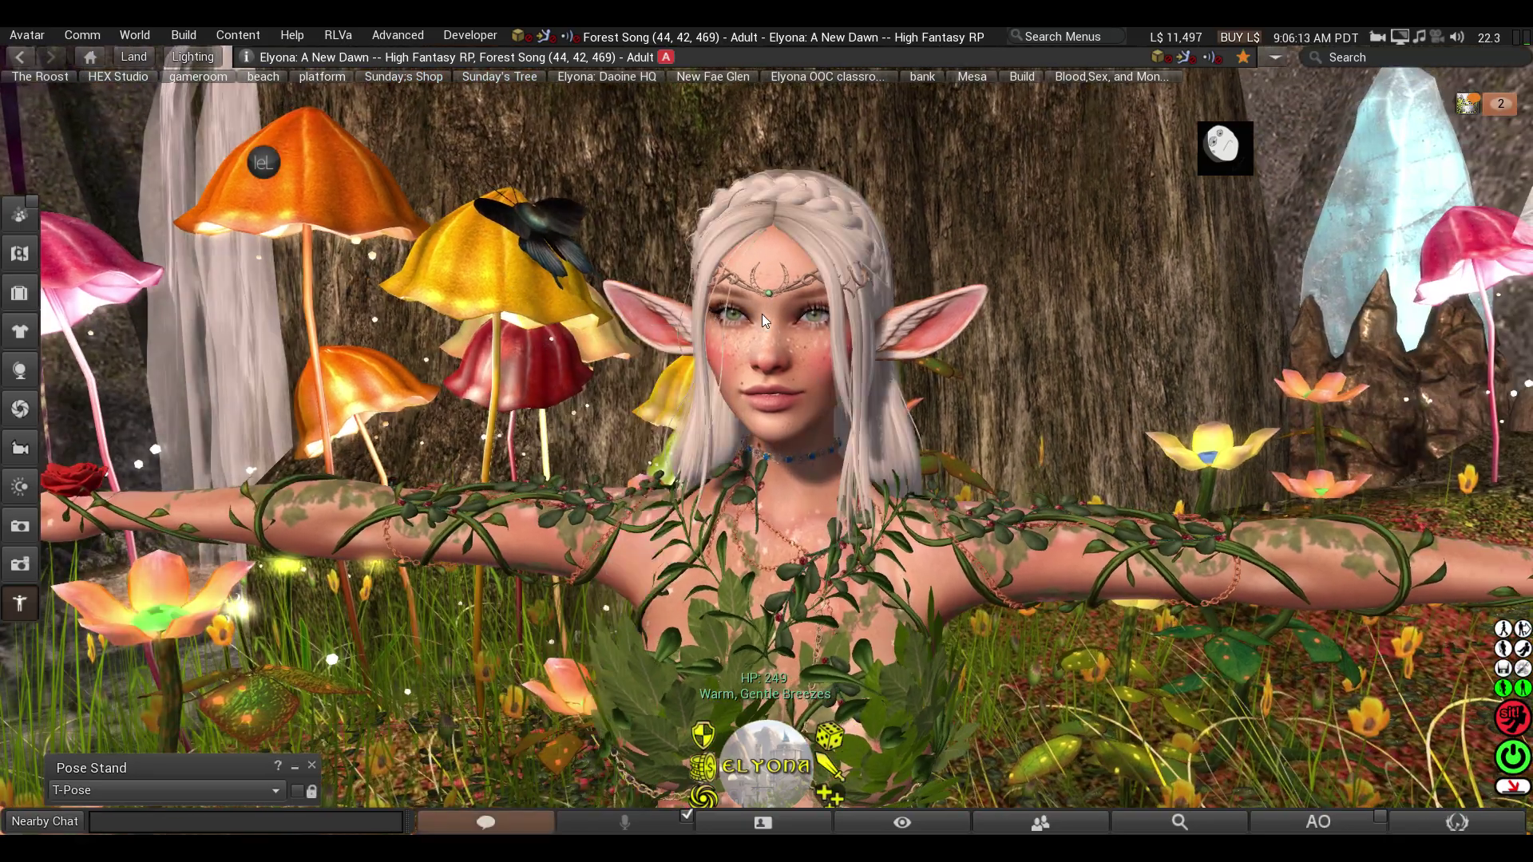
{"action": "left_click_drag", "start_coordinate": [761, 315], "coordinate": [1517, 324], "text": "alt"}
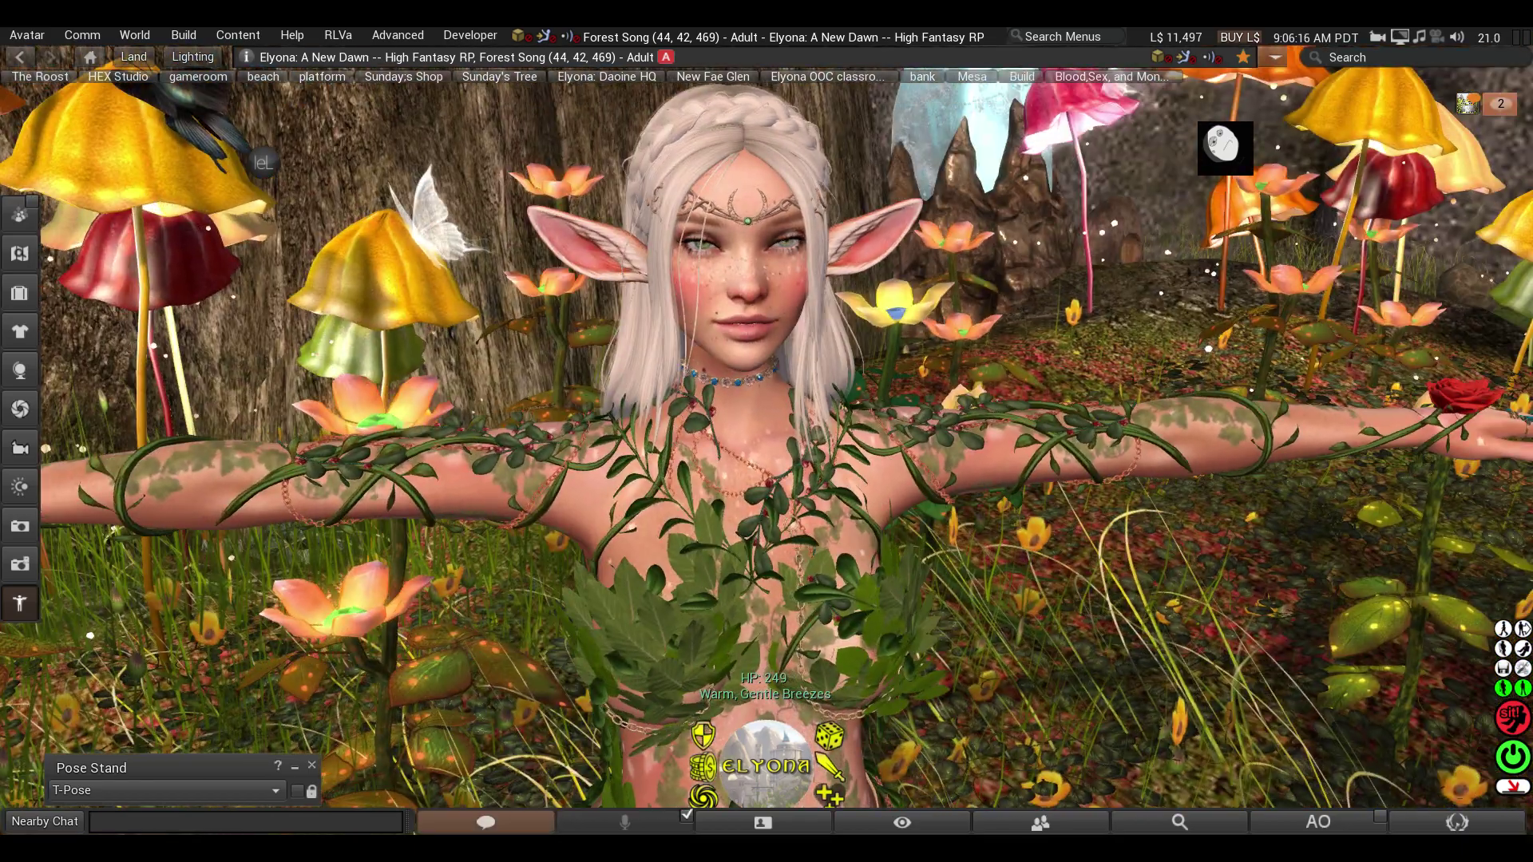
{"action": "left_click_drag", "start_coordinate": [199, 326], "coordinate": [589, 281], "text": "alt"}
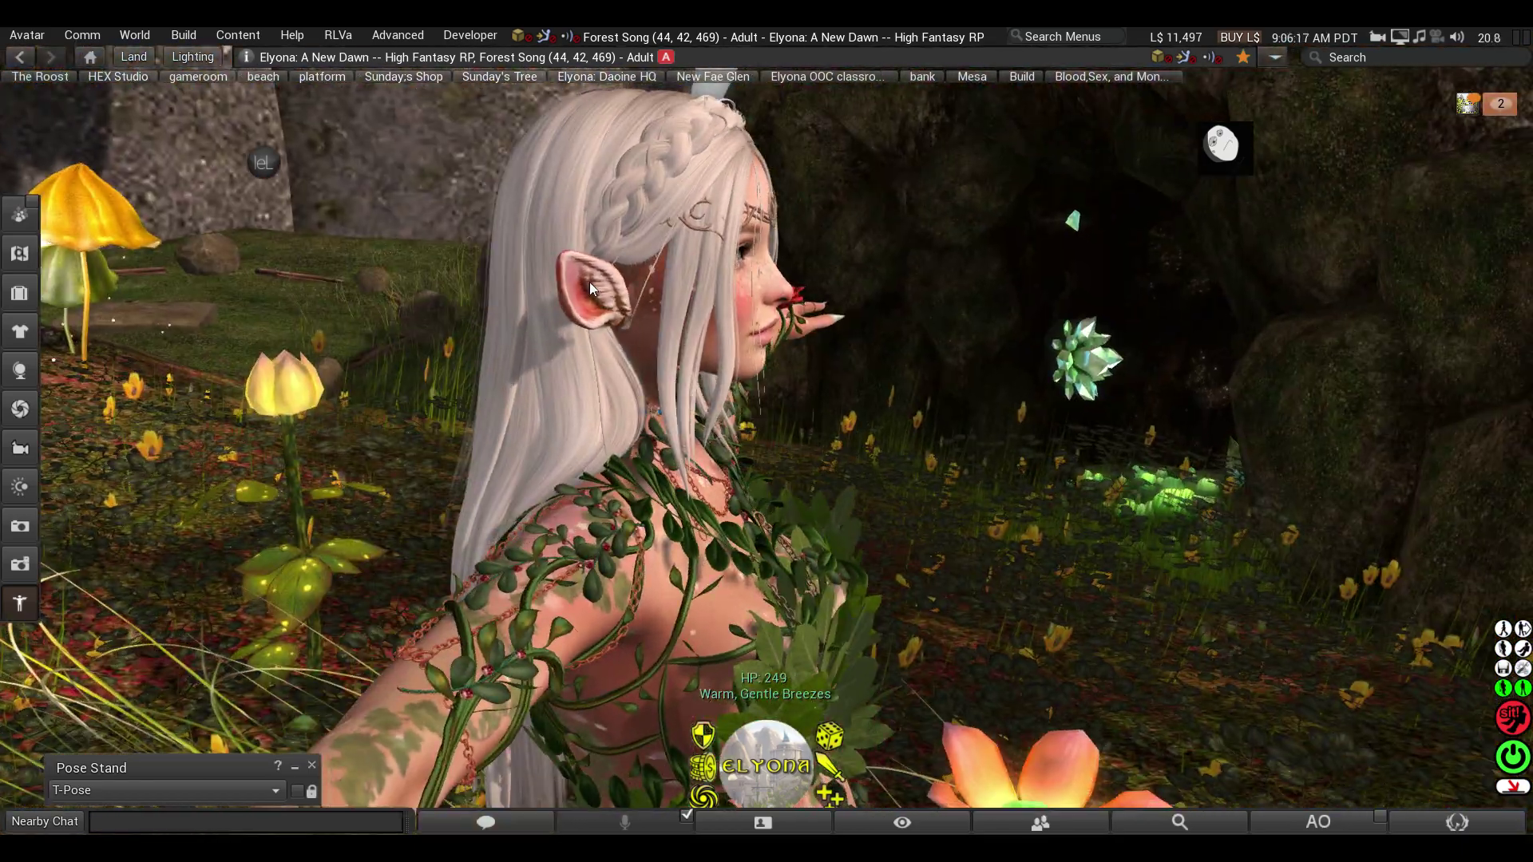
{"action": "right_click", "coordinate": [578, 209]}
{"action": "left_click", "coordinate": [611, 245]}
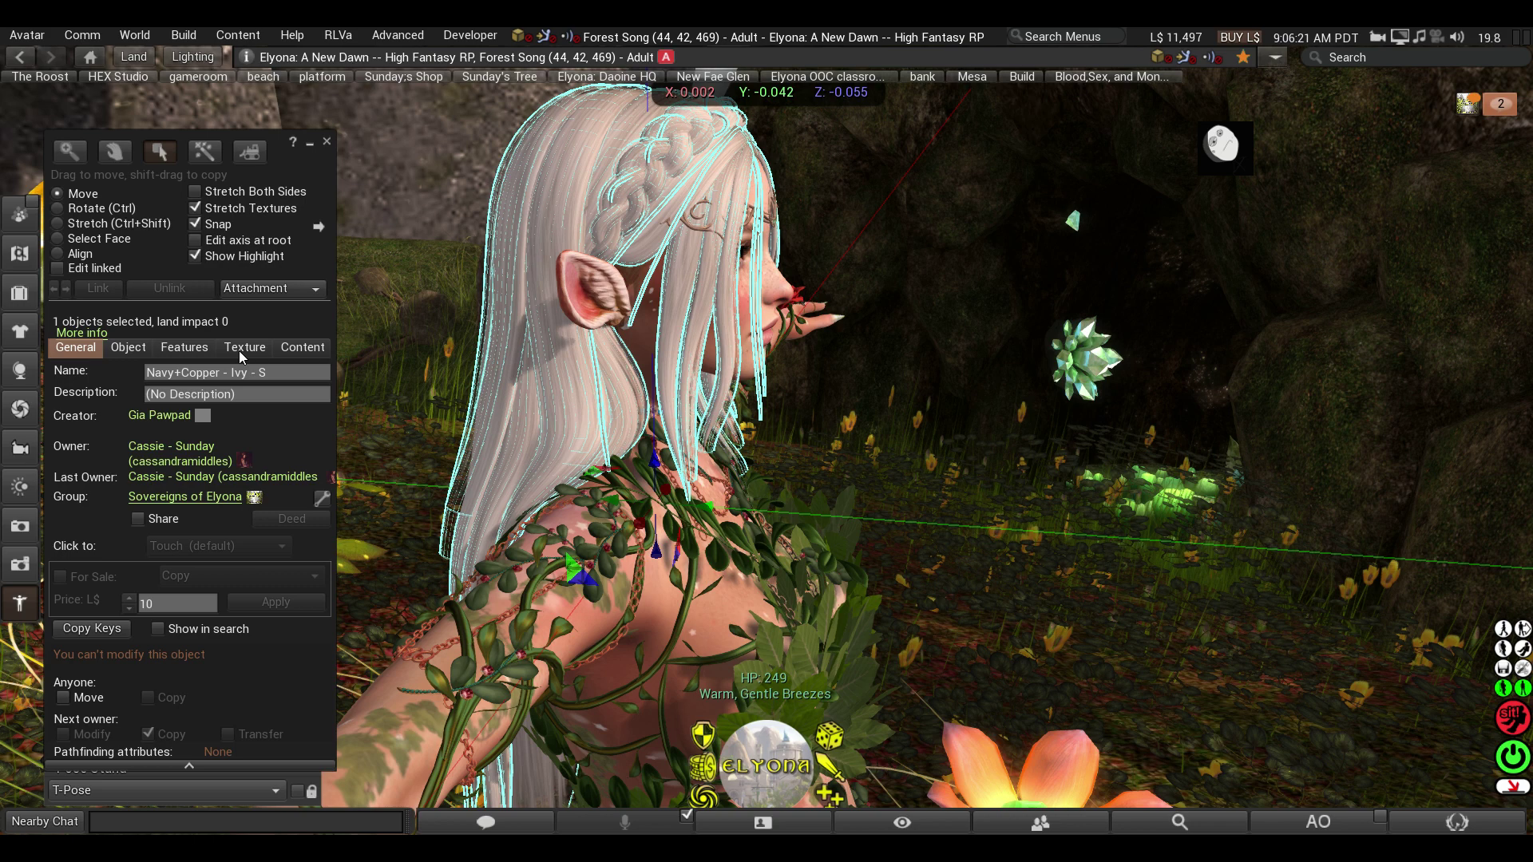
{"action": "left_click", "coordinate": [206, 373]}
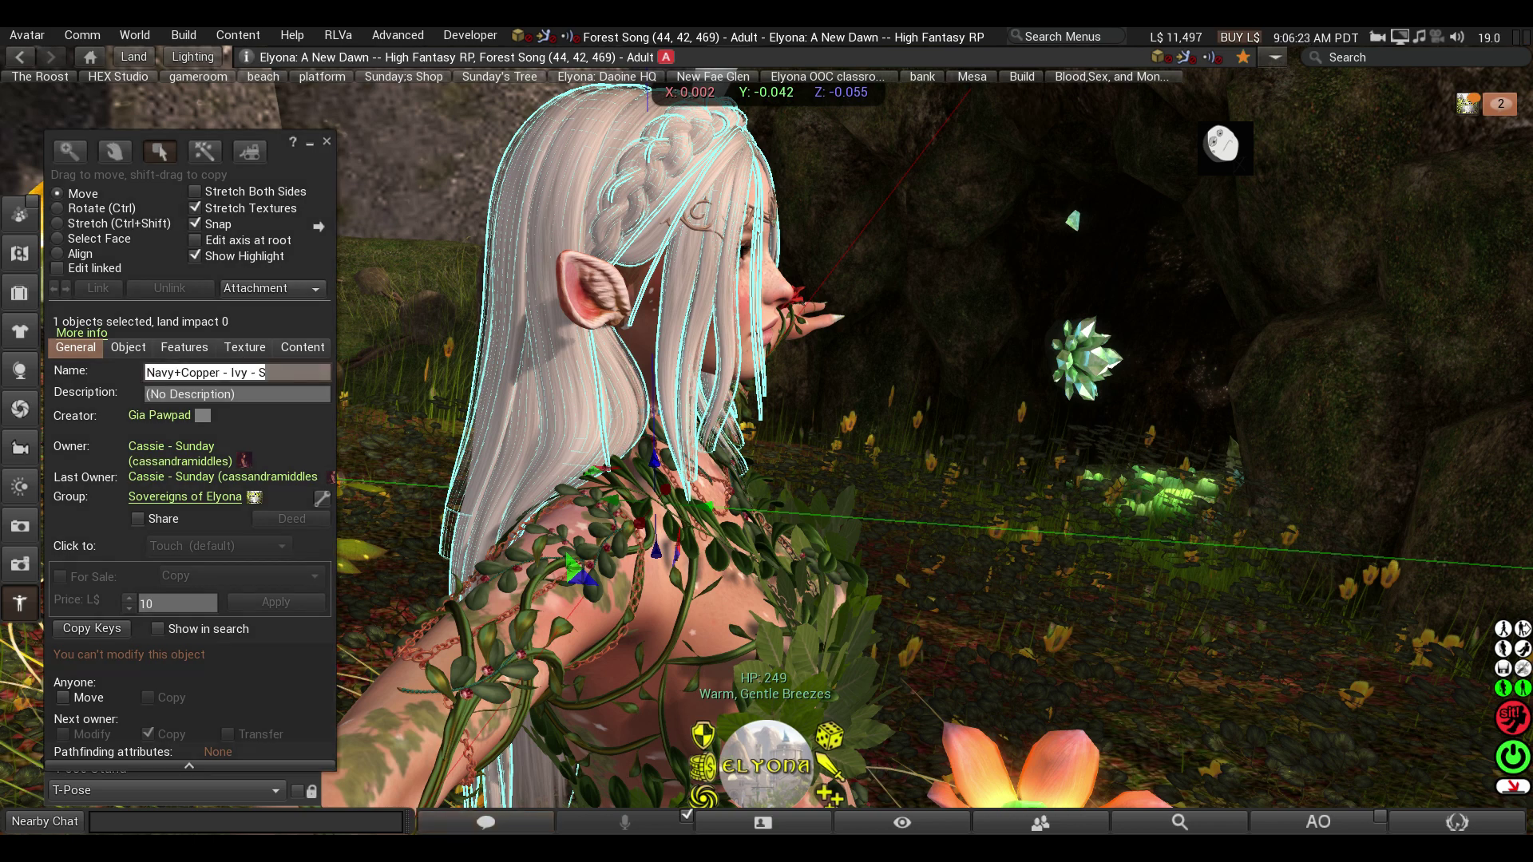
{"action": "left_click", "coordinate": [247, 350]}
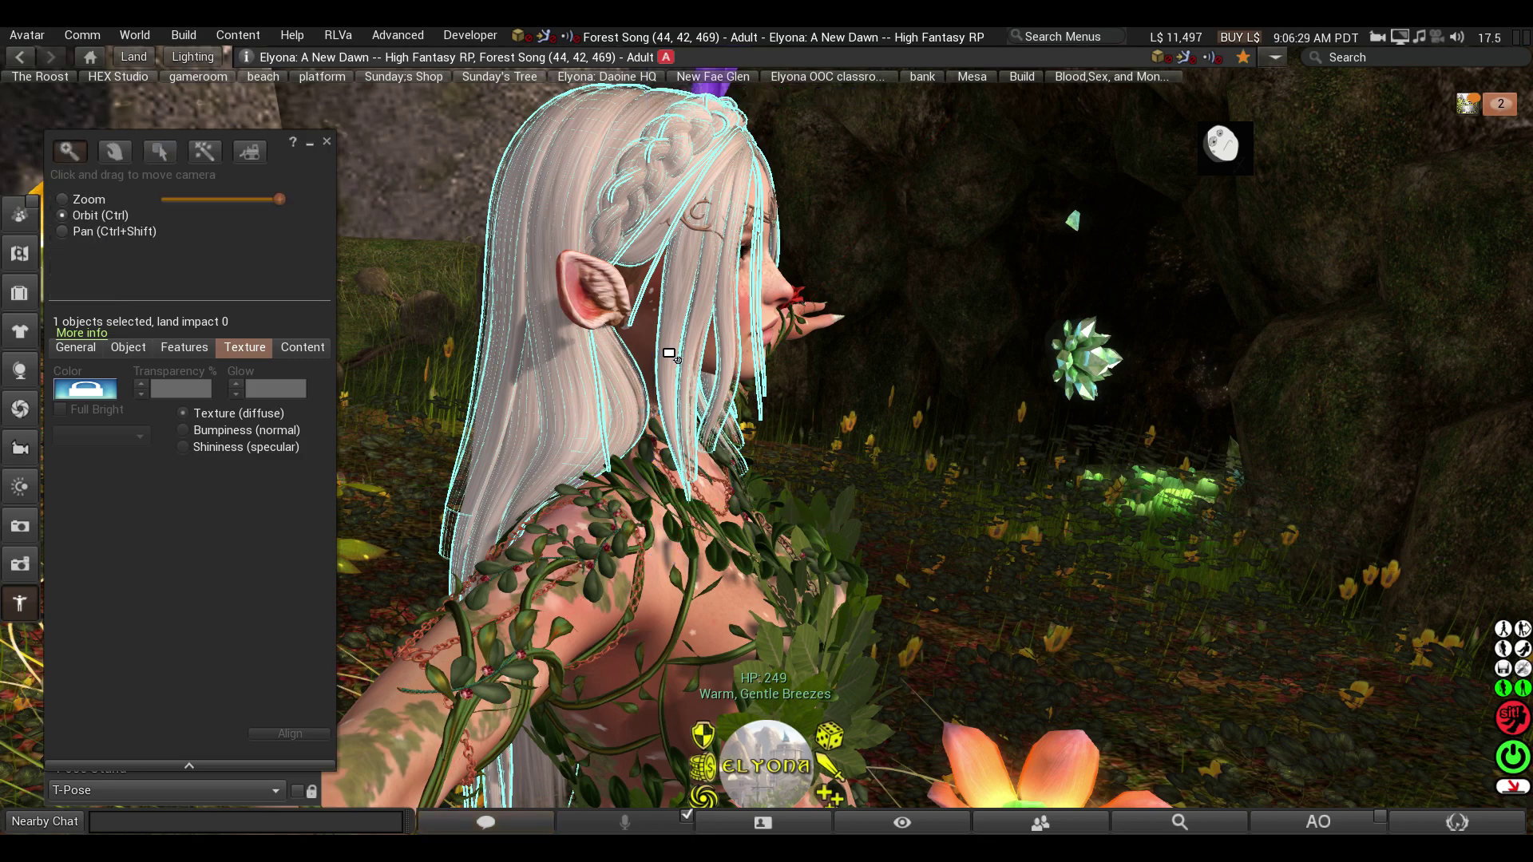
Step: Move the Navy+Copper - Ivy - S hair along the Y axis to about -0.071 and finish editing
{"action": "left_click_drag", "start_coordinate": [684, 484], "coordinate": [962, 471], "text": "ctrl+alt"}
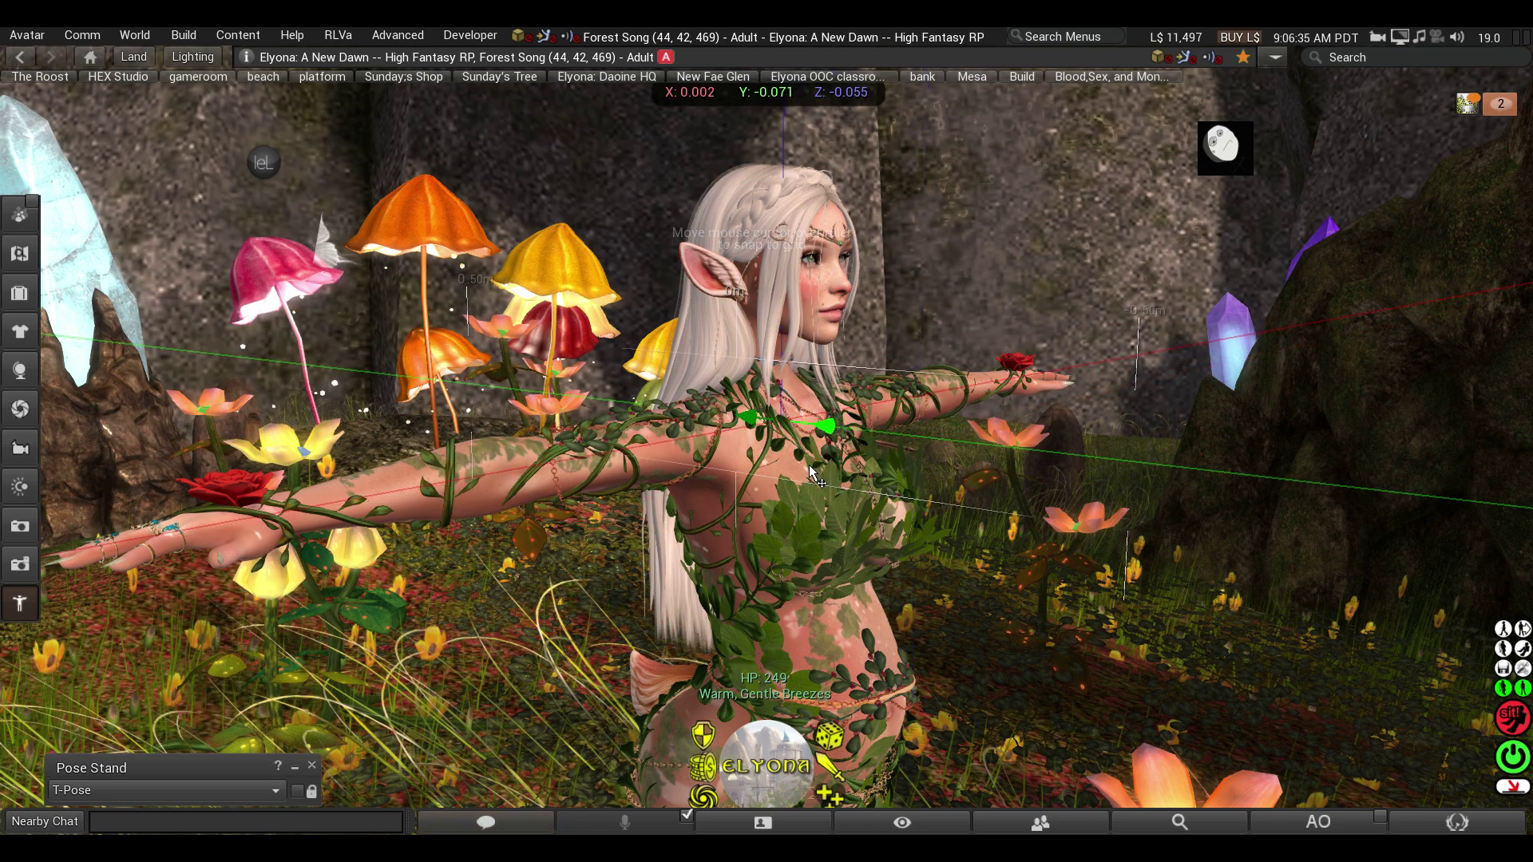
{"action": "left_click_drag", "start_coordinate": [810, 466], "coordinate": [809, 461]}
{"action": "left_click_drag", "start_coordinate": [810, 281], "coordinate": [805, 437], "text": "alt"}
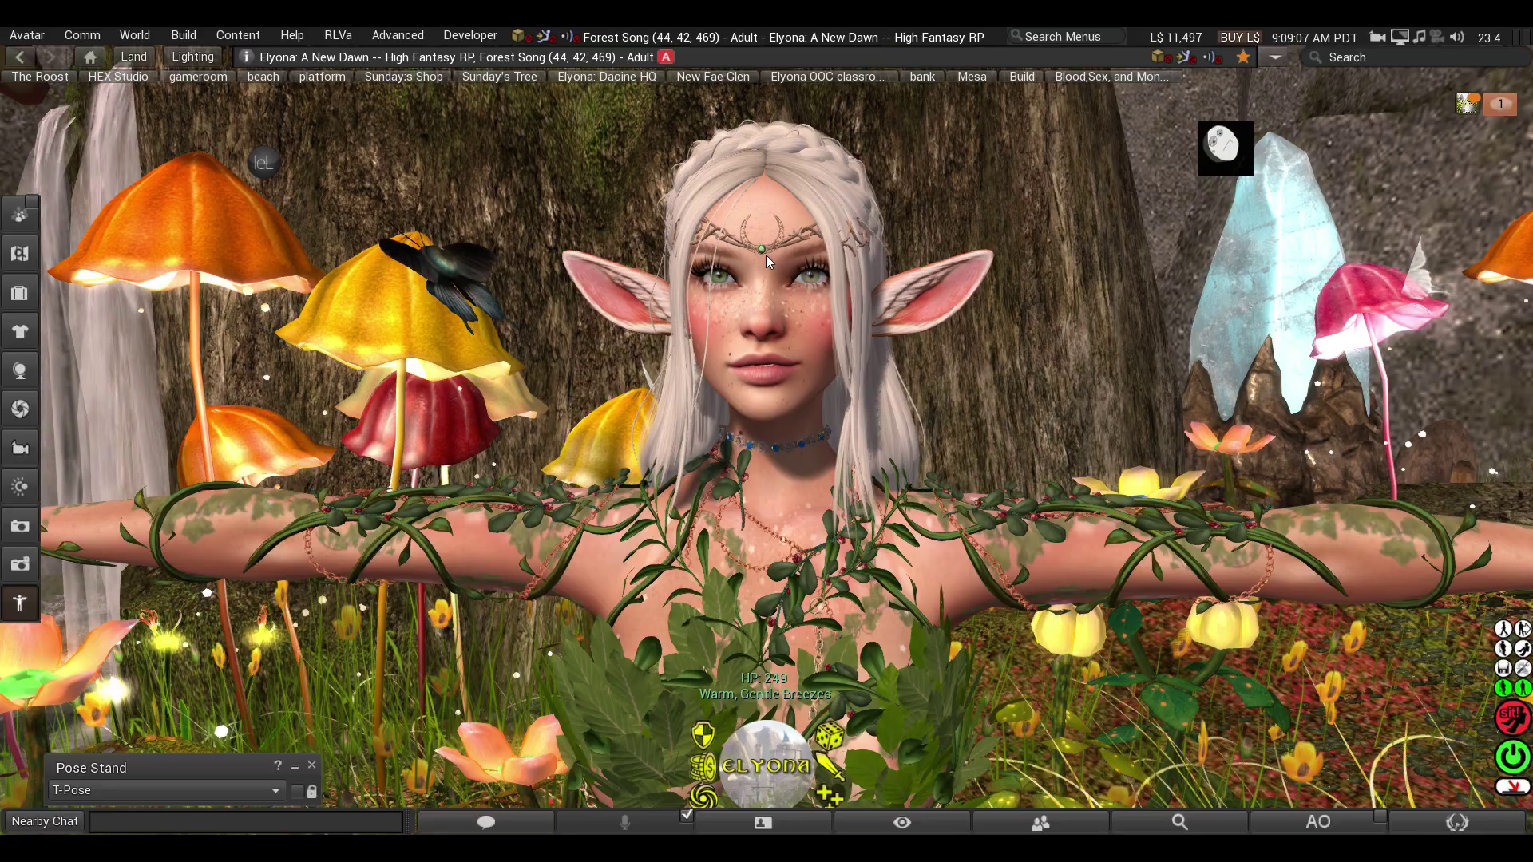
{"action": "left_click_drag", "start_coordinate": [765, 256], "coordinate": [1517, 256], "text": "alt"}
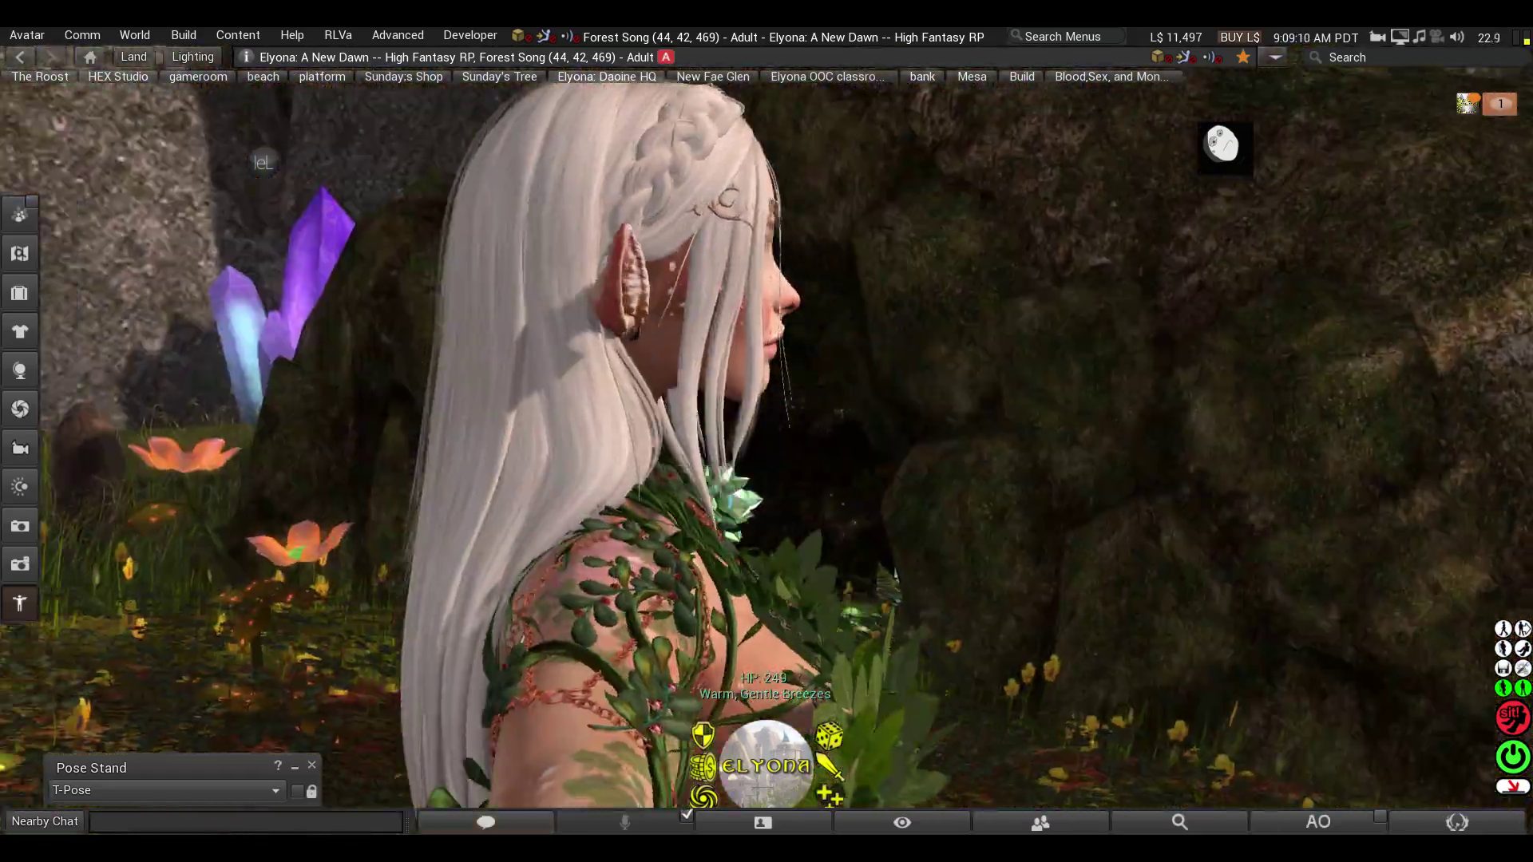
{"action": "left_click_drag", "start_coordinate": [160, 262], "coordinate": [64, 263], "text": "alt"}
{"action": "left_click_drag", "start_coordinate": [765, 256], "coordinate": [1505, 285], "text": "ctrl+alt"}
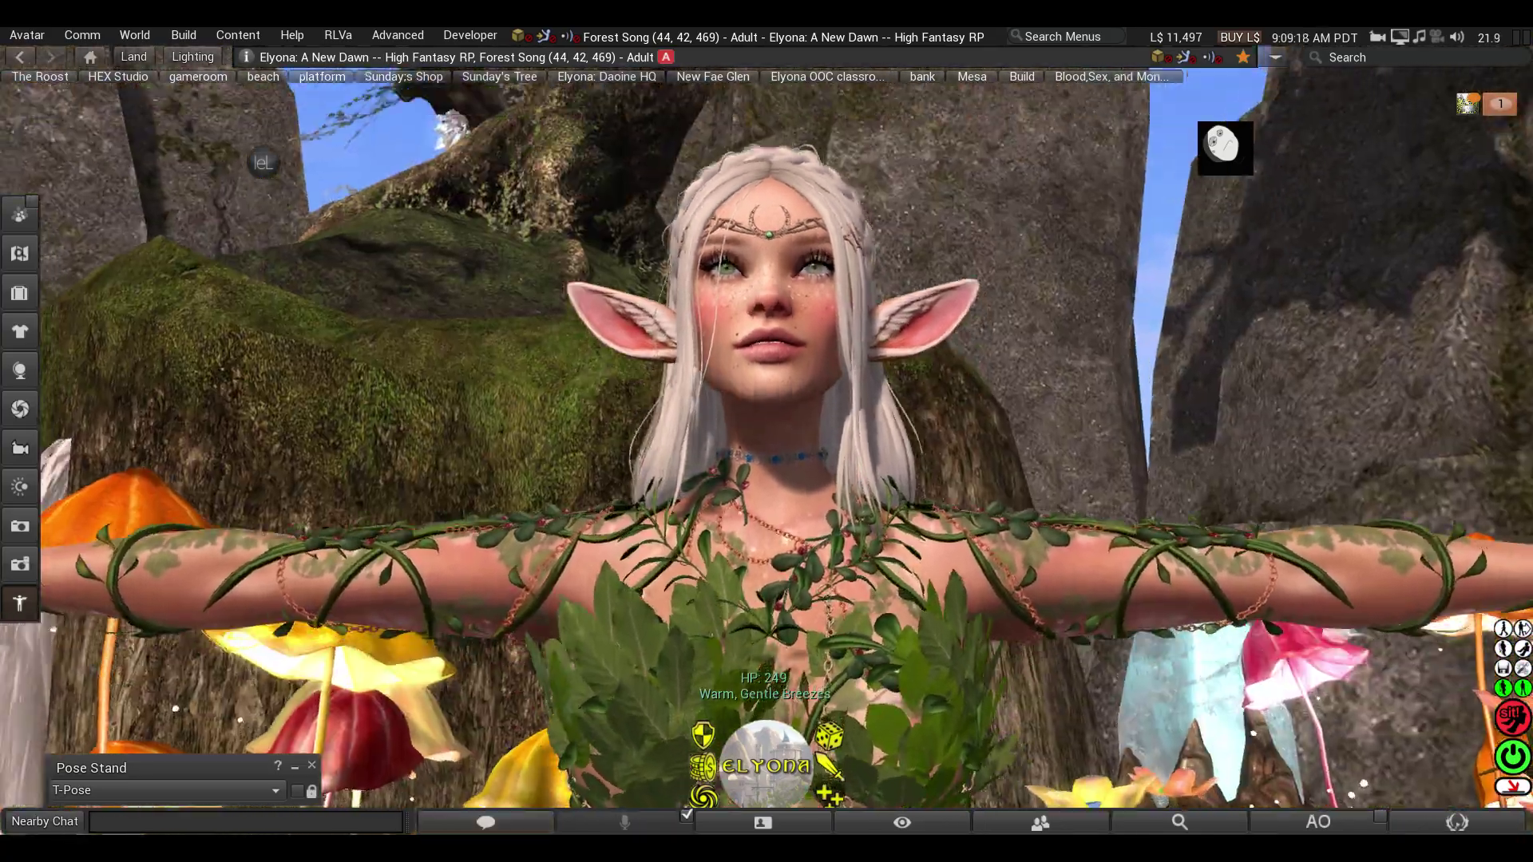